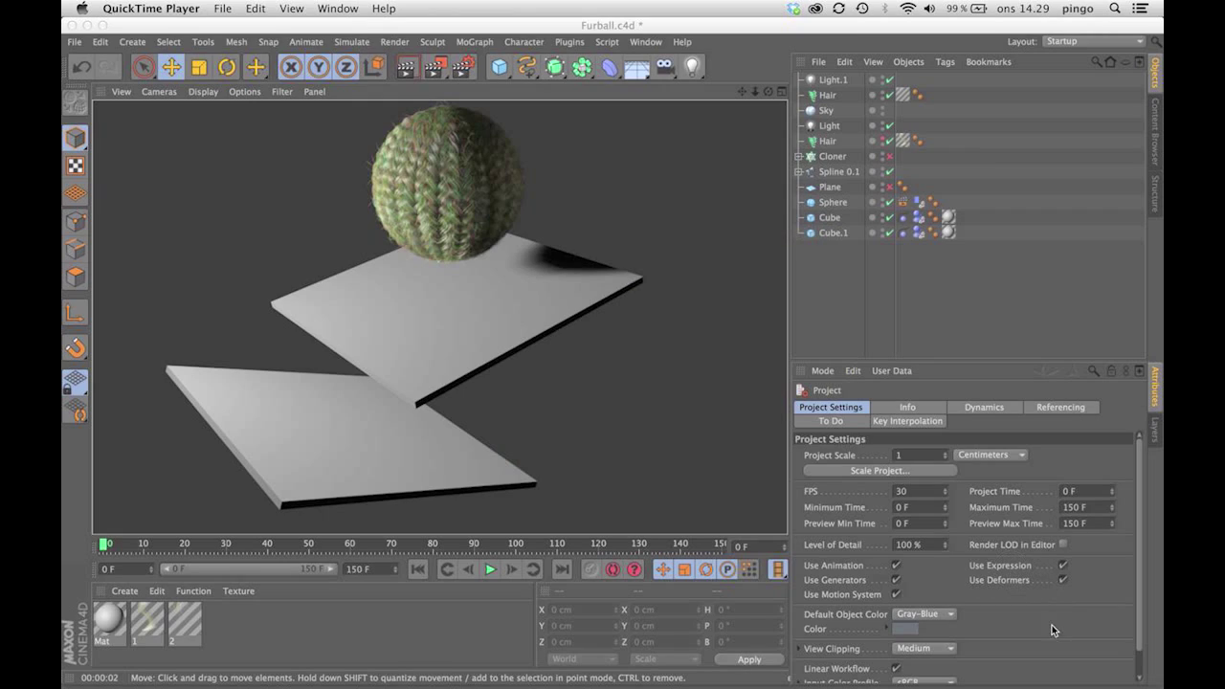
- Play the Furball animation and render the current view
{"action": "left_click", "coordinate": [414, 573]}
{"action": "left_click", "coordinate": [491, 571]}
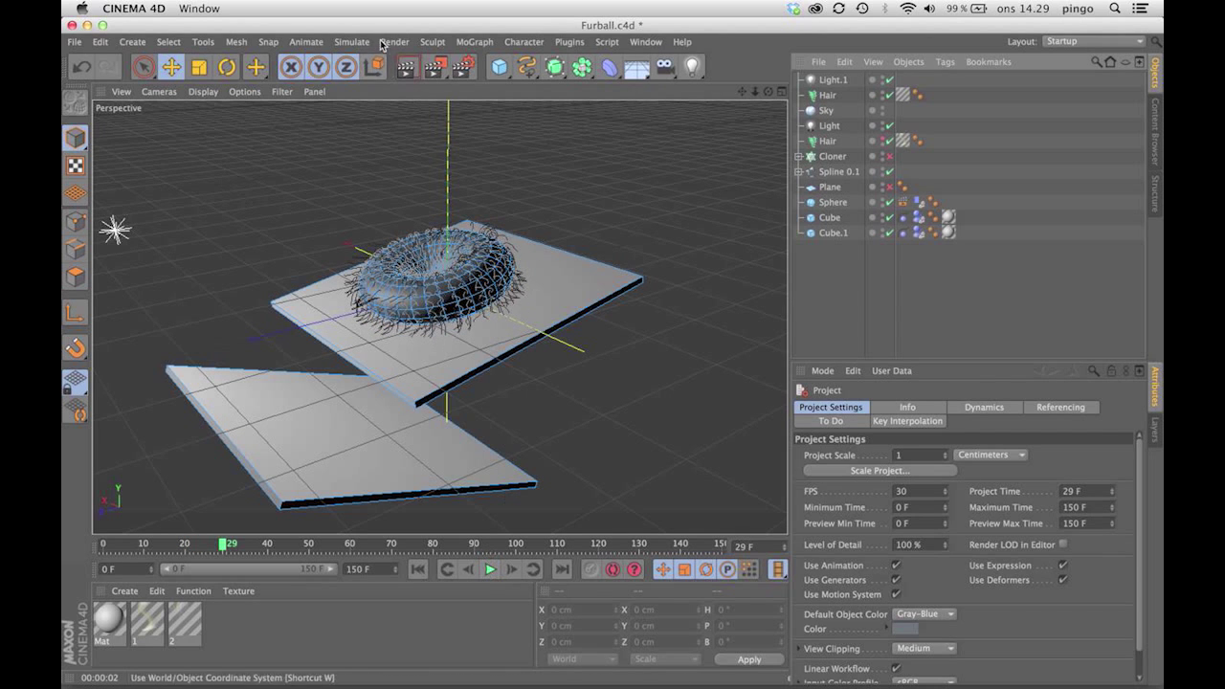
{"action": "left_click", "coordinate": [406, 69]}
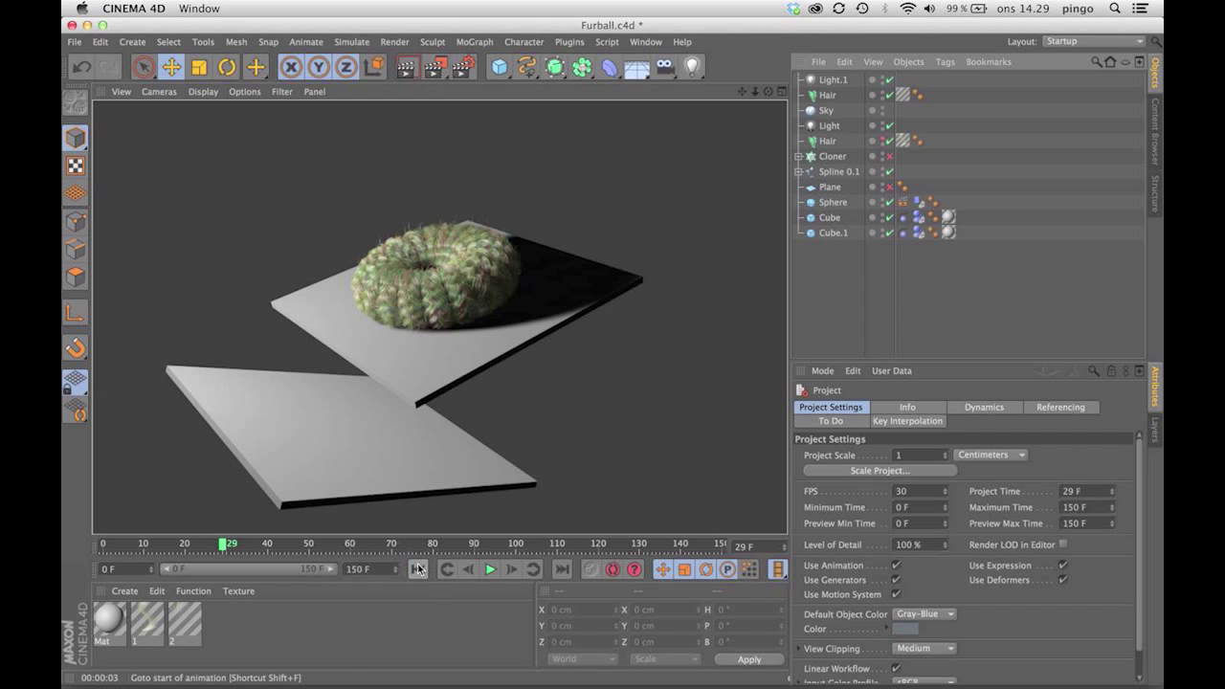
- Rewind to frame 0 and start a new empty project
{"action": "left_click", "coordinate": [417, 568]}
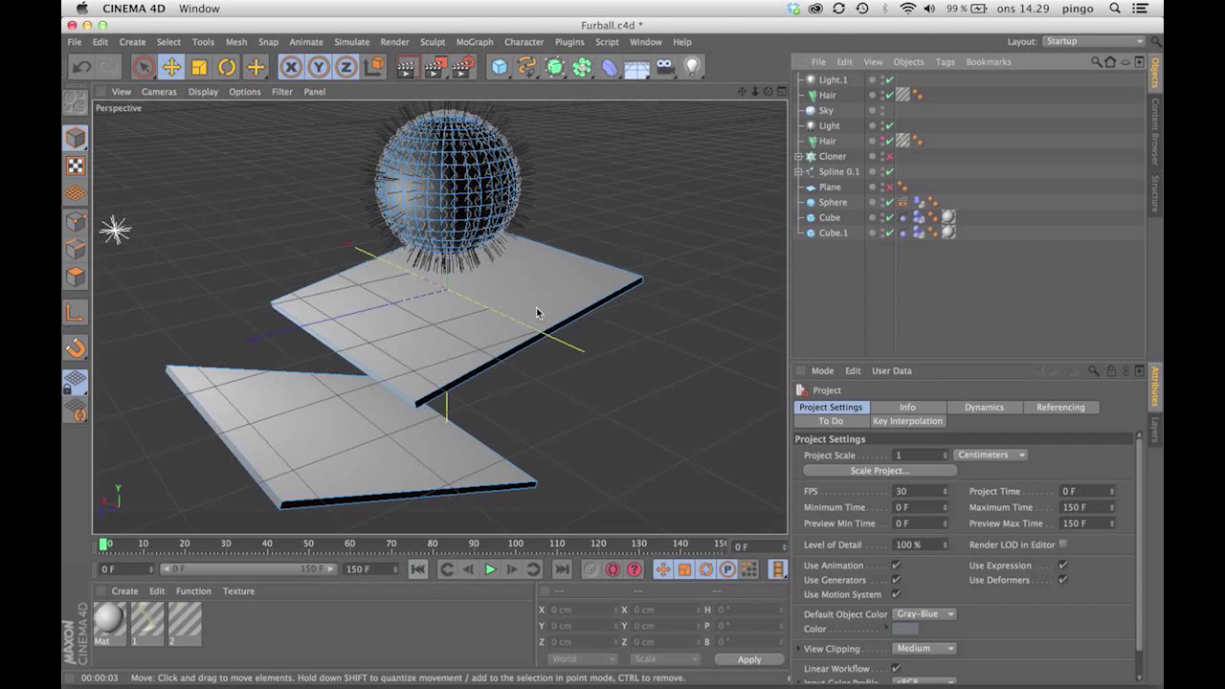
{"action": "left_click", "coordinate": [74, 42]}
- Add a sphere and a plane, moving the plane to about 316 cm on X
{"action": "left_click", "coordinate": [88, 65]}
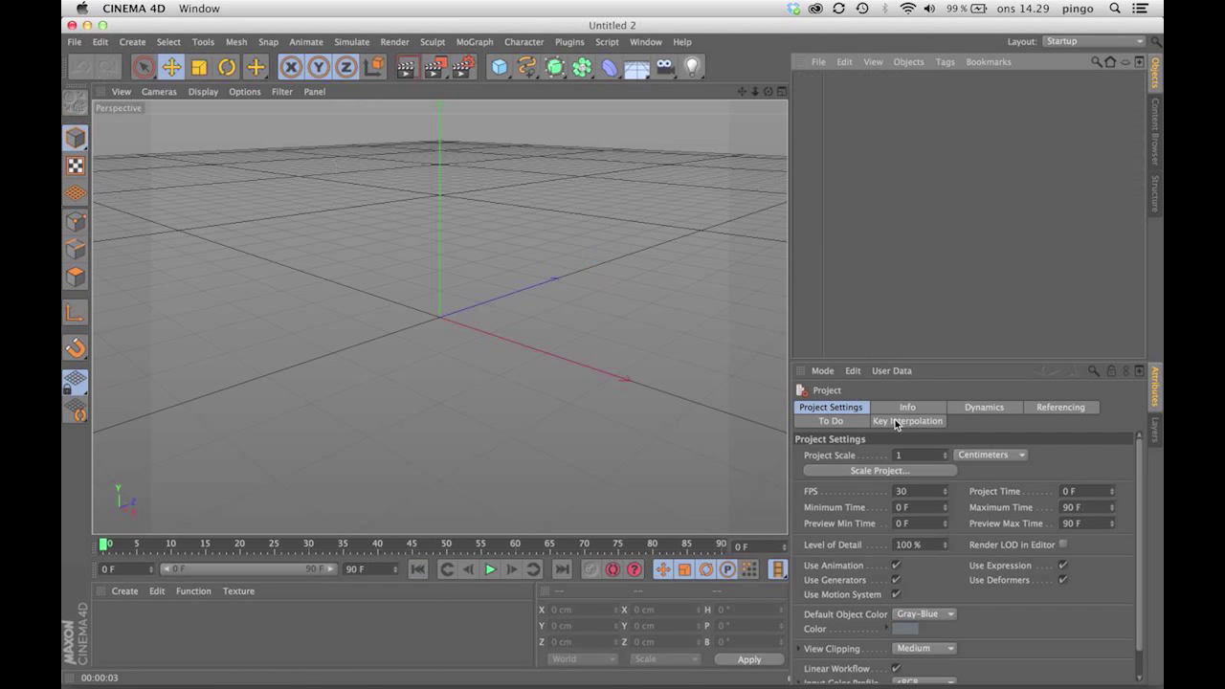
{"action": "left_click", "coordinate": [498, 68]}
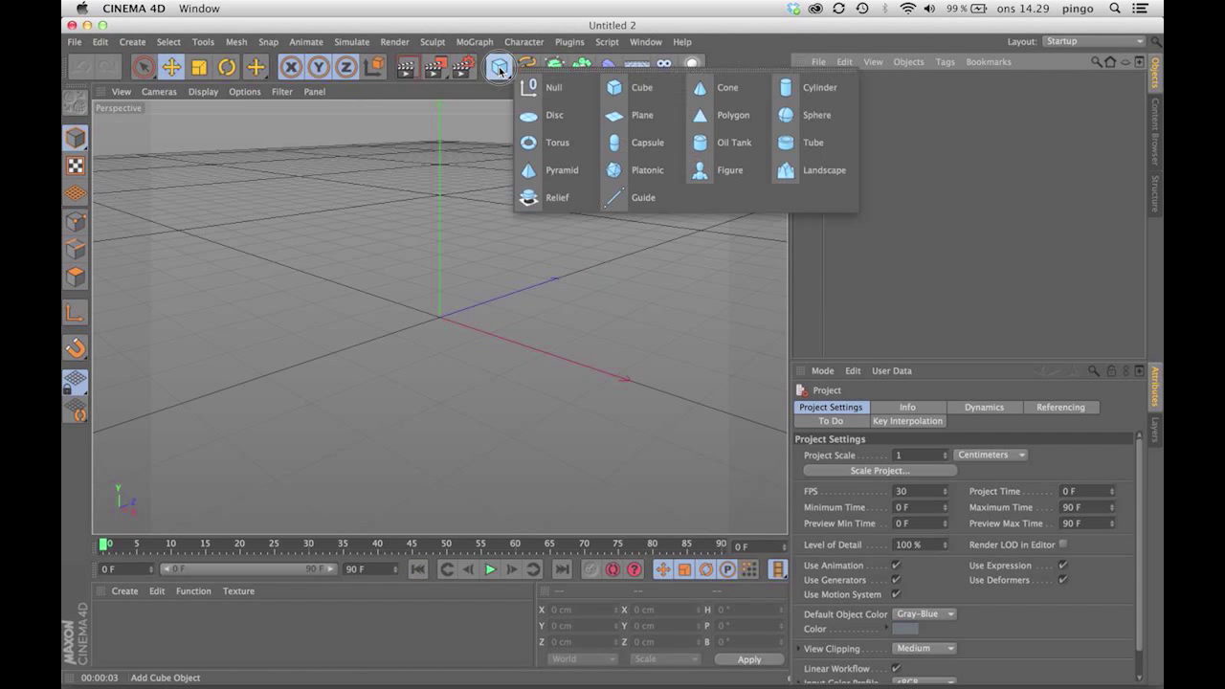
{"action": "left_click", "coordinate": [787, 115]}
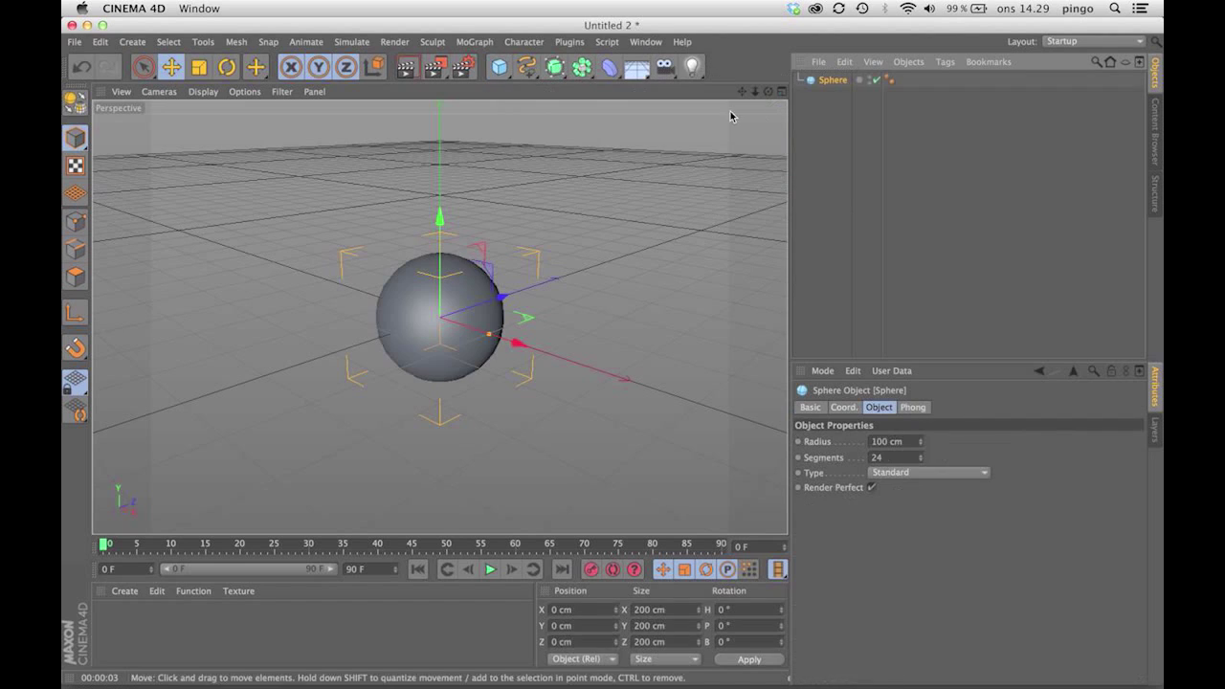
{"action": "left_click", "coordinate": [508, 69]}
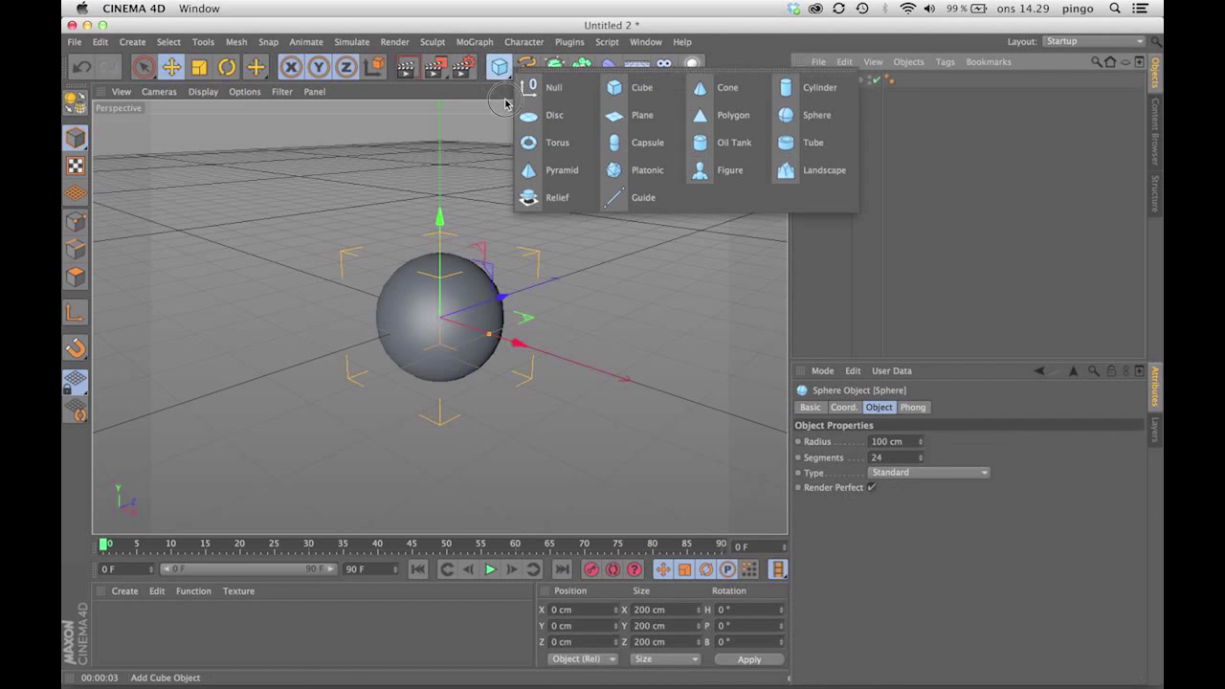
{"action": "left_click", "coordinate": [636, 116]}
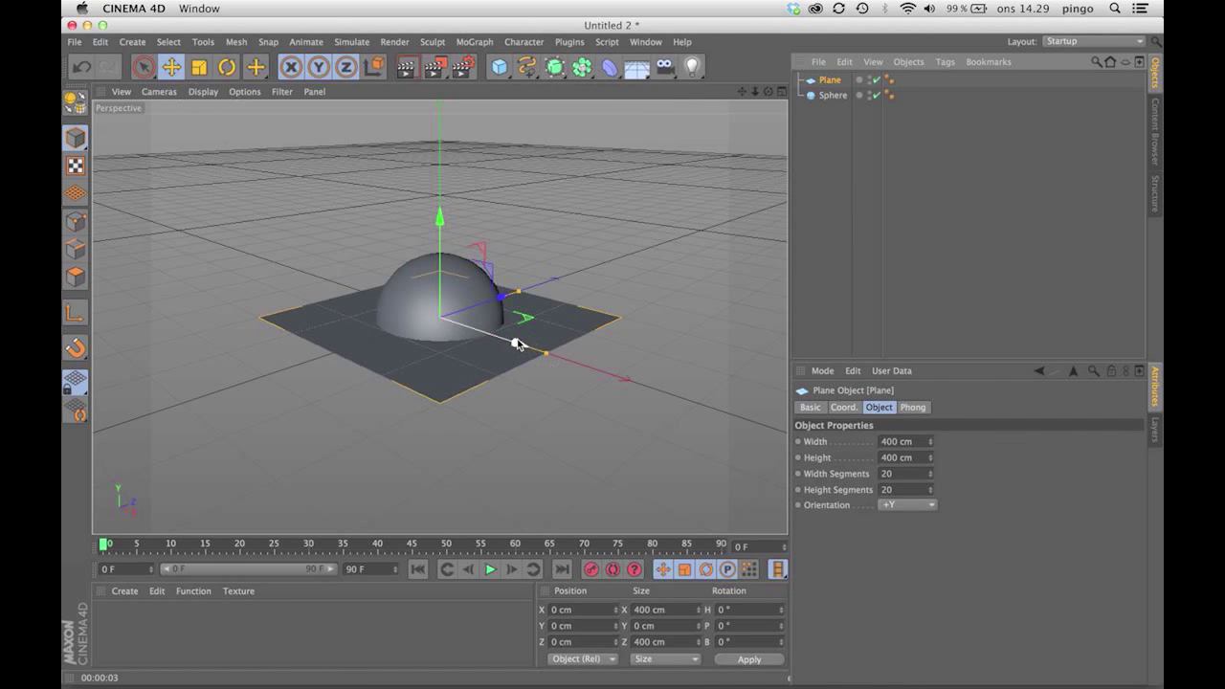
{"action": "left_click_drag", "start_coordinate": [518, 342], "coordinate": [732, 397]}
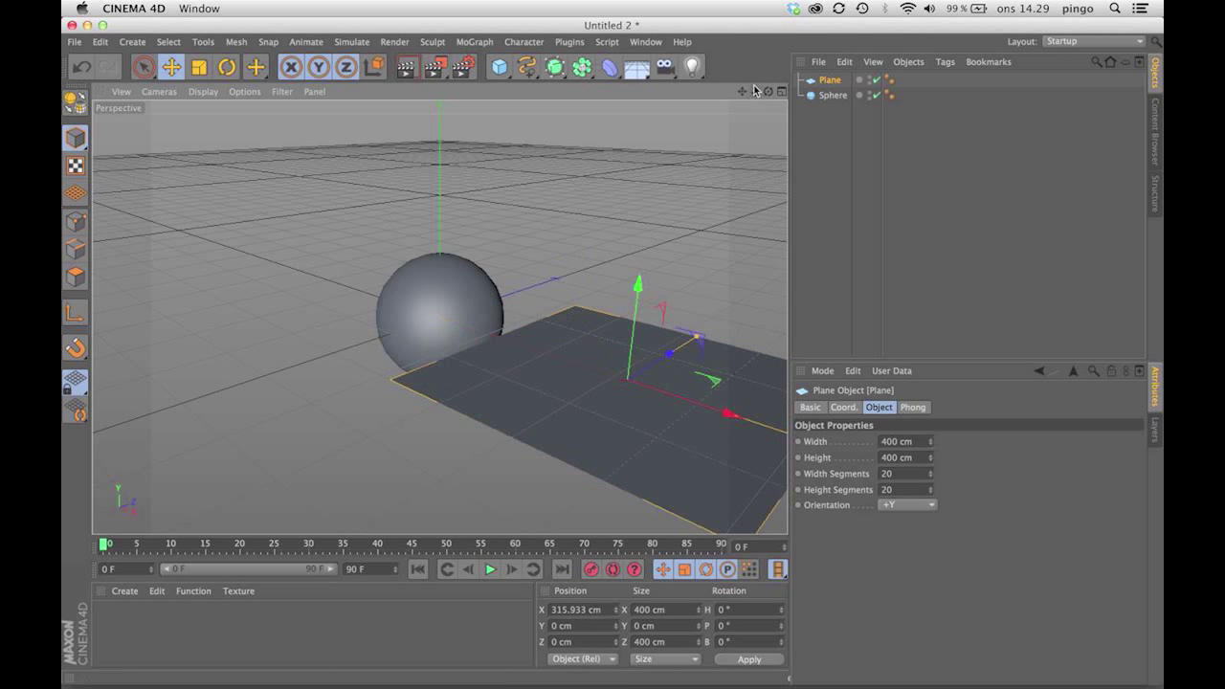
{"action": "left_click_drag", "start_coordinate": [754, 91], "coordinate": [139, 654]}
- Create a new material with RGB 255/0/0 and apply it to the plane
{"action": "left_click", "coordinate": [125, 593]}
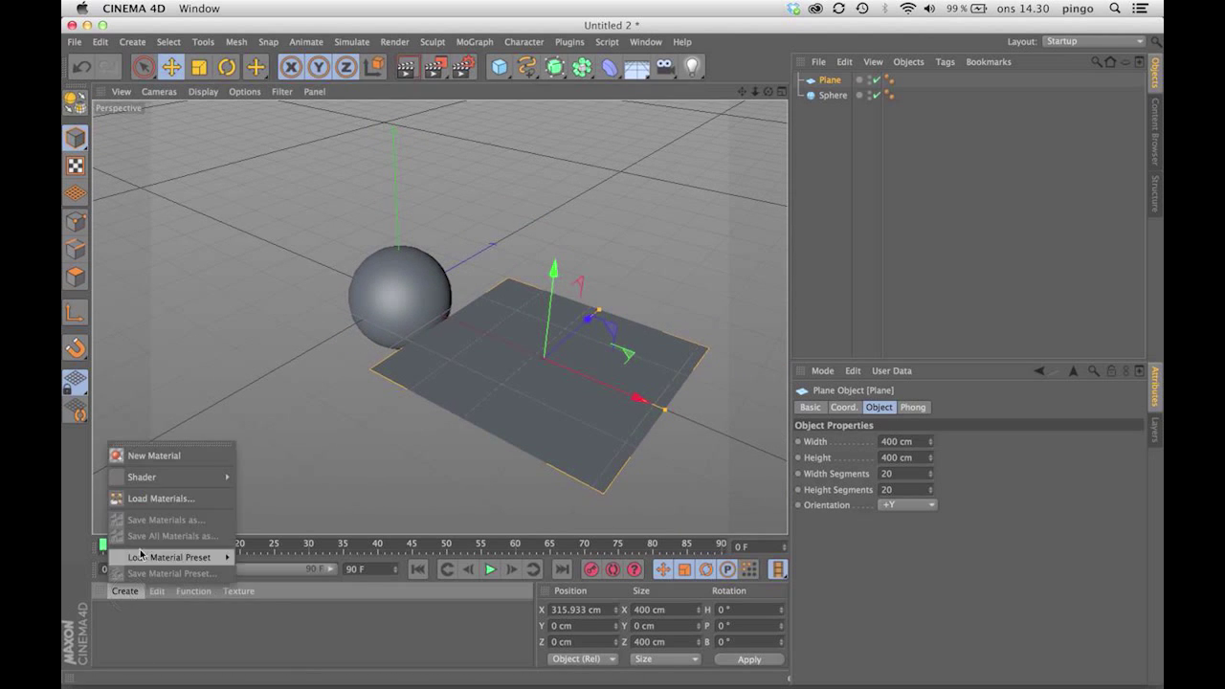
{"action": "left_click", "coordinate": [154, 455]}
{"action": "double_click", "coordinate": [109, 620]}
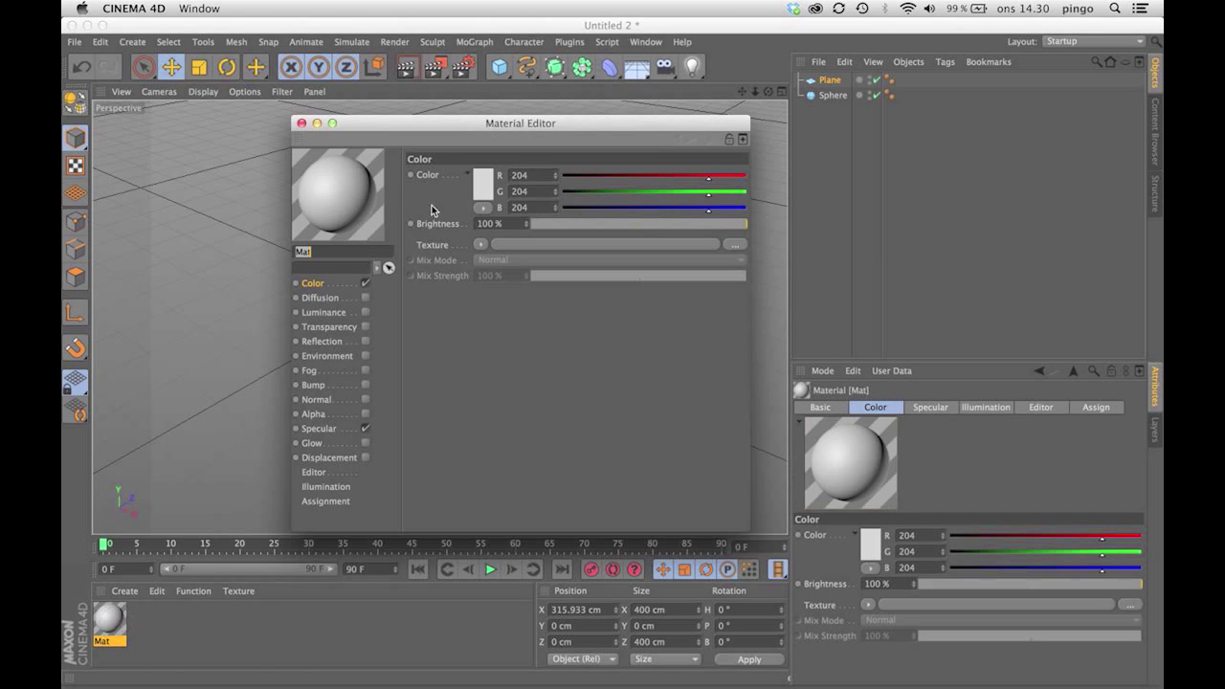
{"action": "left_click", "coordinate": [562, 192]}
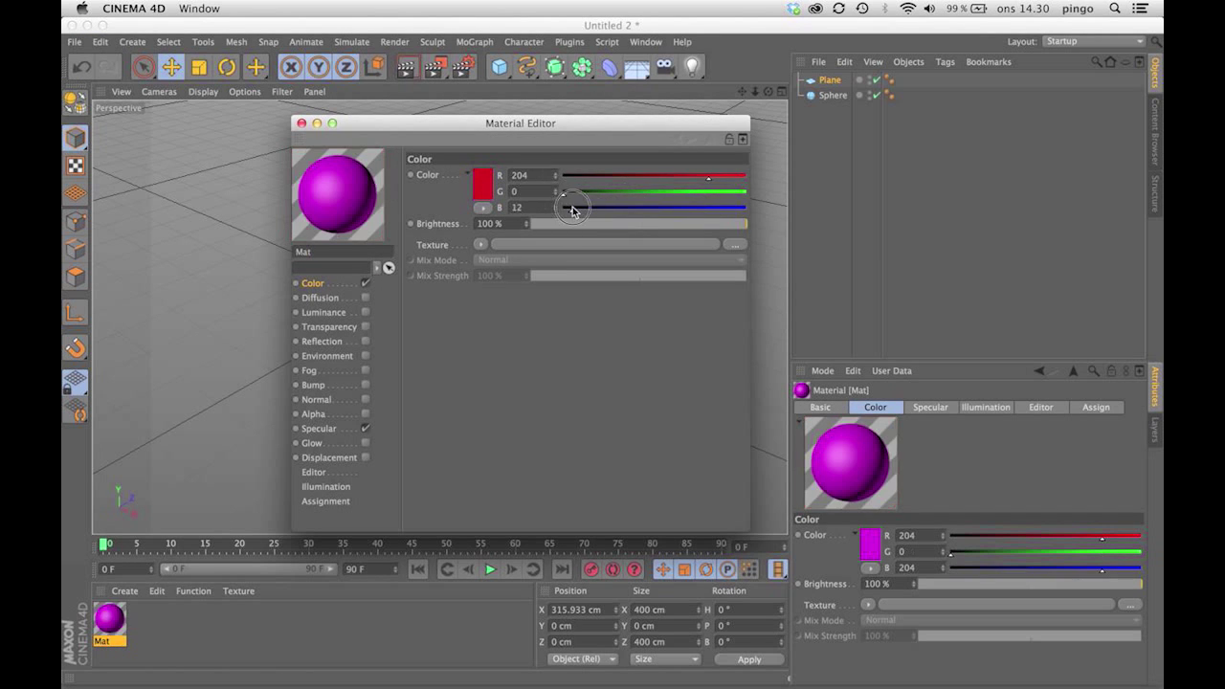
{"action": "left_click", "coordinate": [562, 206]}
{"action": "left_click", "coordinate": [745, 175]}
{"action": "left_click", "coordinate": [301, 123]}
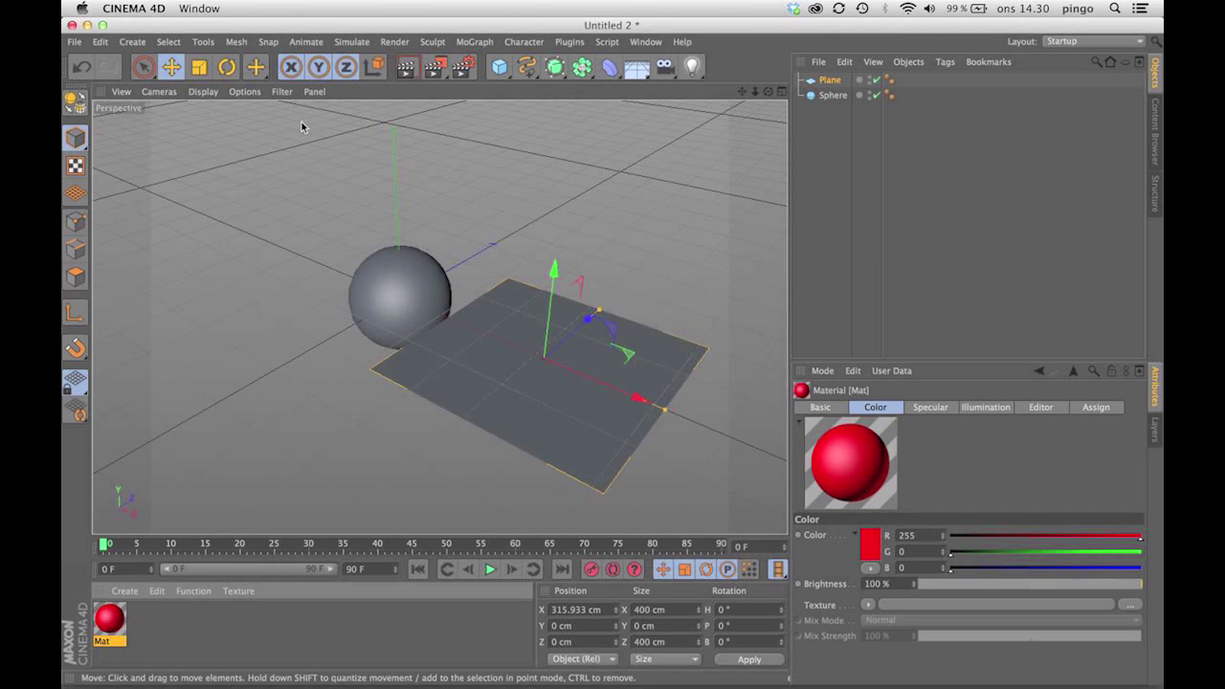
{"action": "left_click_drag", "start_coordinate": [113, 622], "coordinate": [824, 81]}
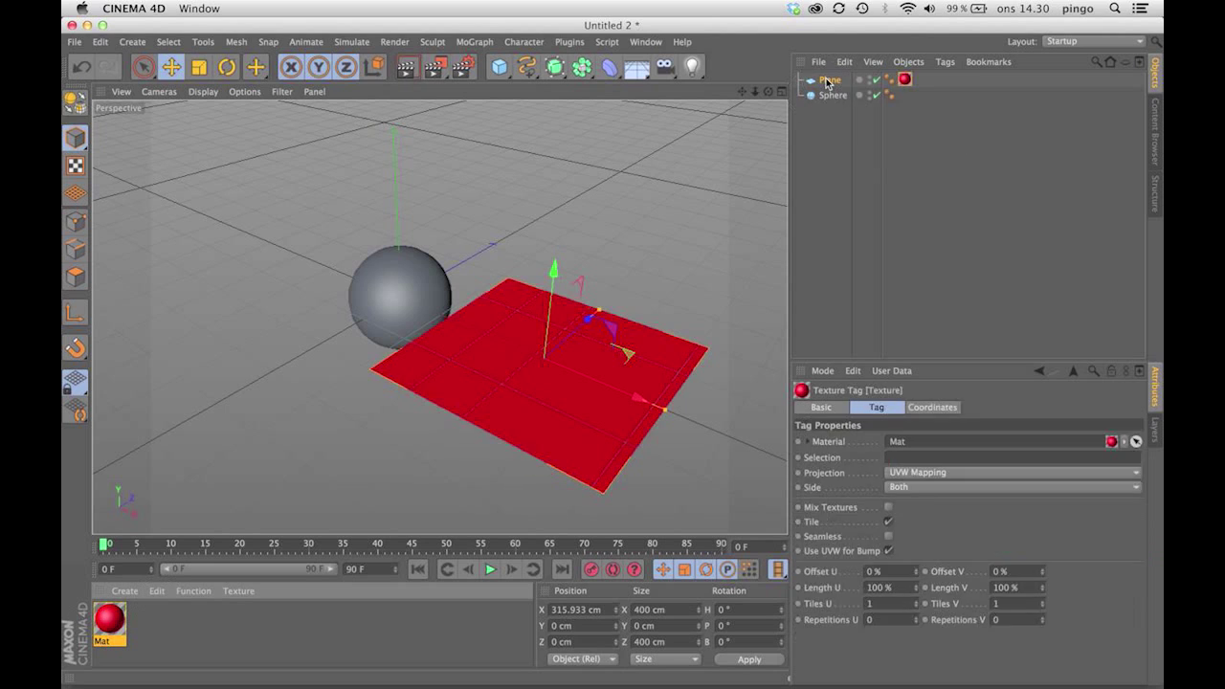
{"action": "left_click", "coordinate": [828, 80]}
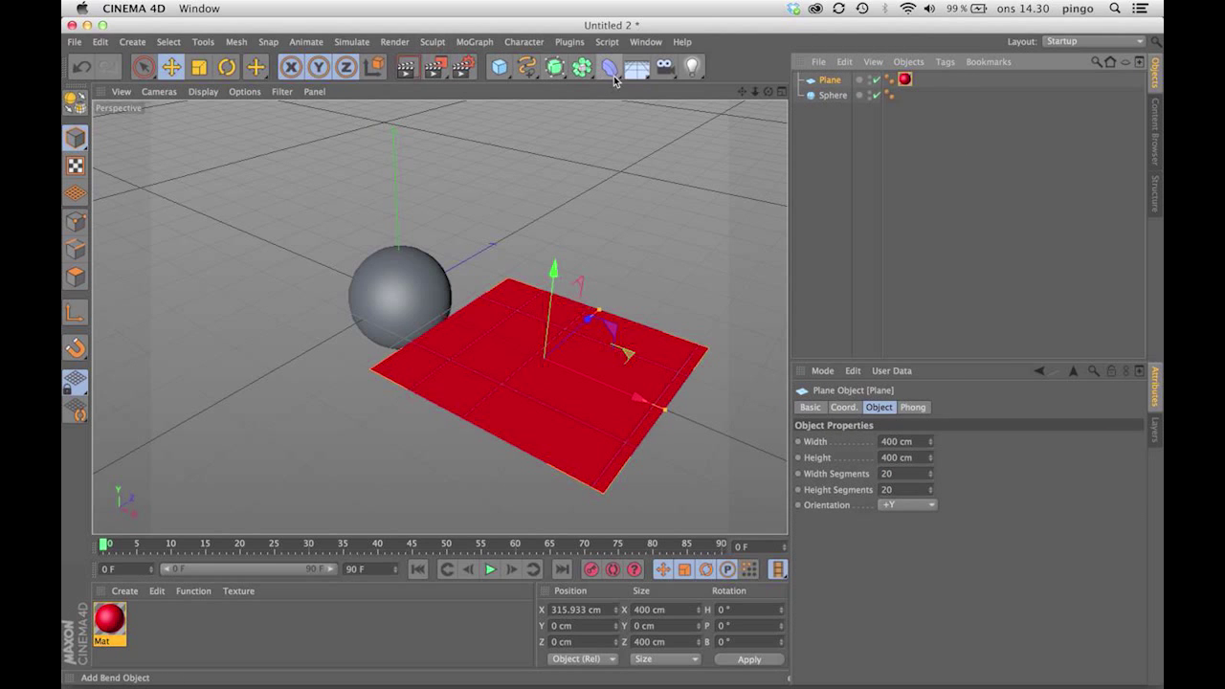
- Parent a Surface deformer under Plane with Sphere as target and Mapping (U,V) type
{"action": "left_click", "coordinate": [609, 69], "text": "alt"}
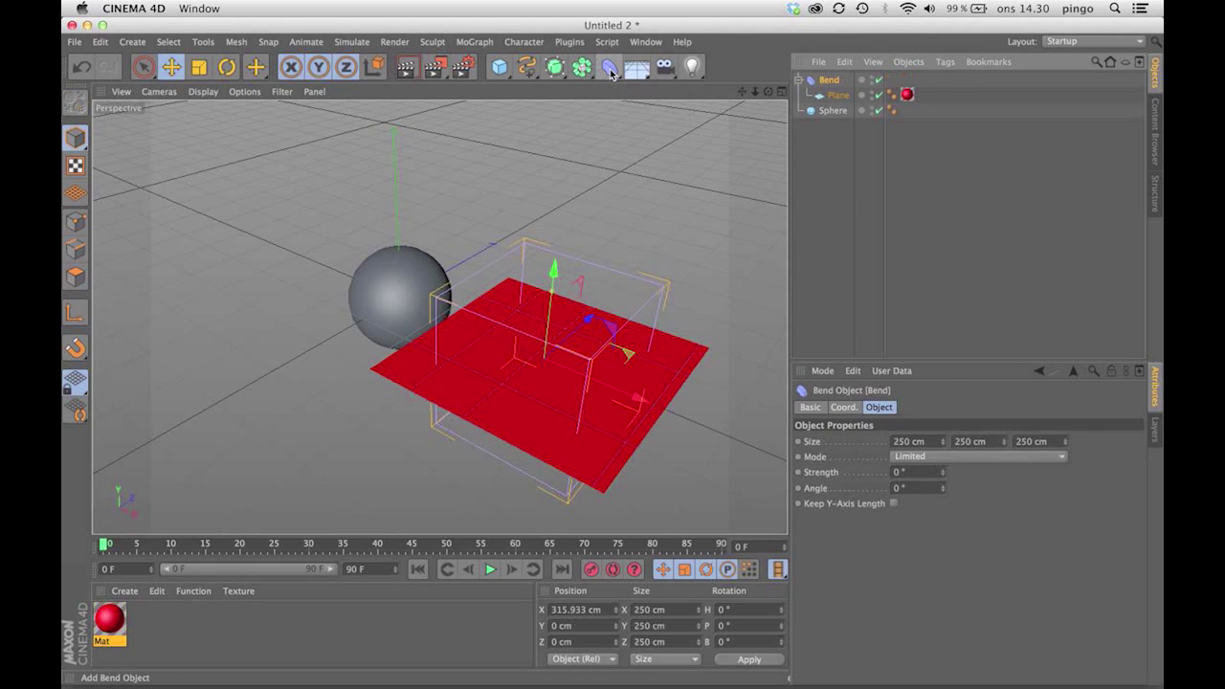
{"action": "key", "text": "super+z"}
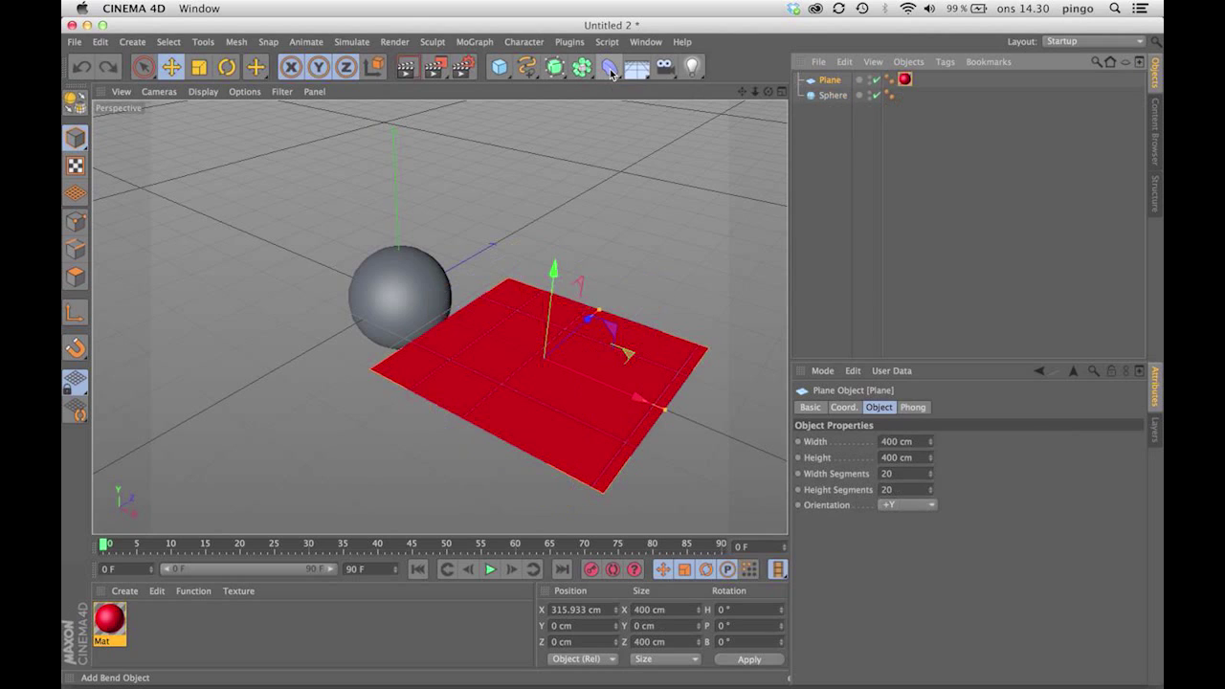
{"action": "left_click", "coordinate": [609, 71]}
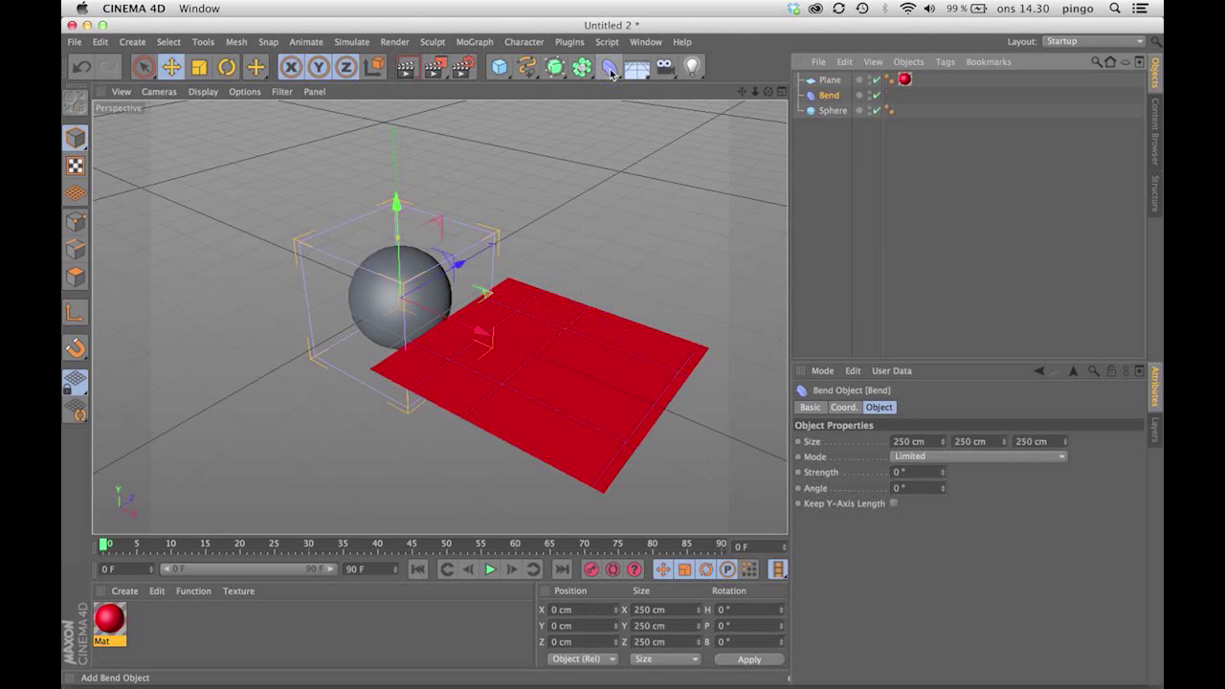
{"action": "key", "text": "super+z"}
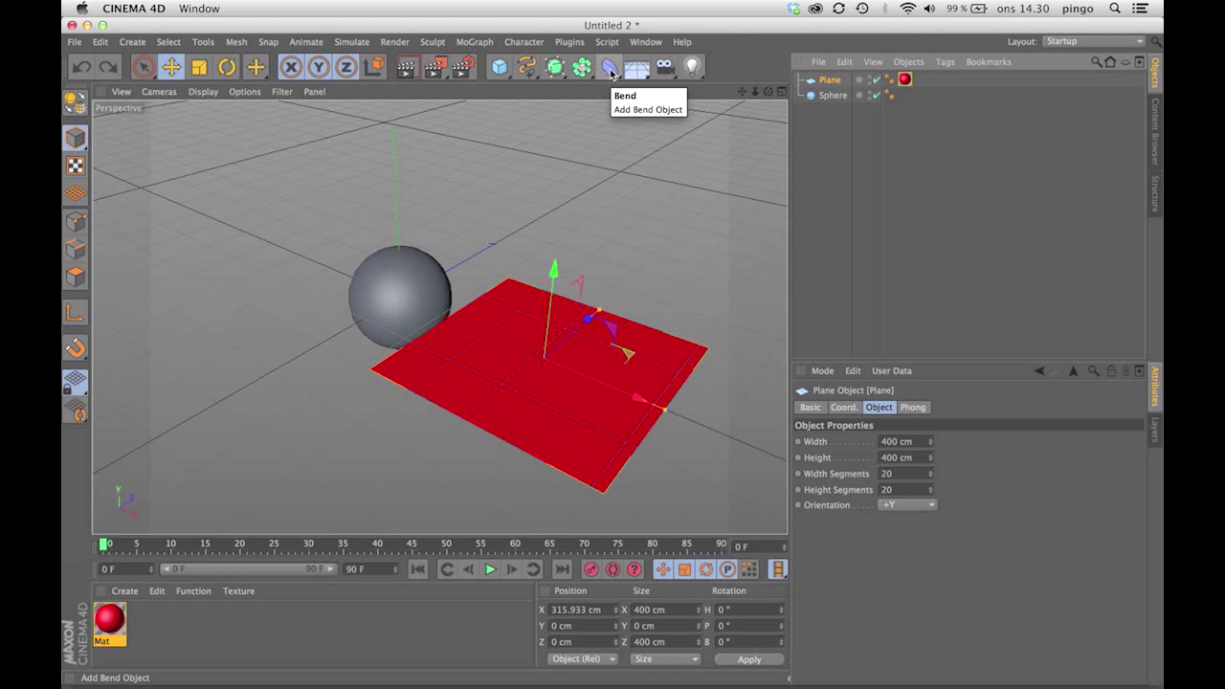
{"action": "left_click", "coordinate": [610, 71]}
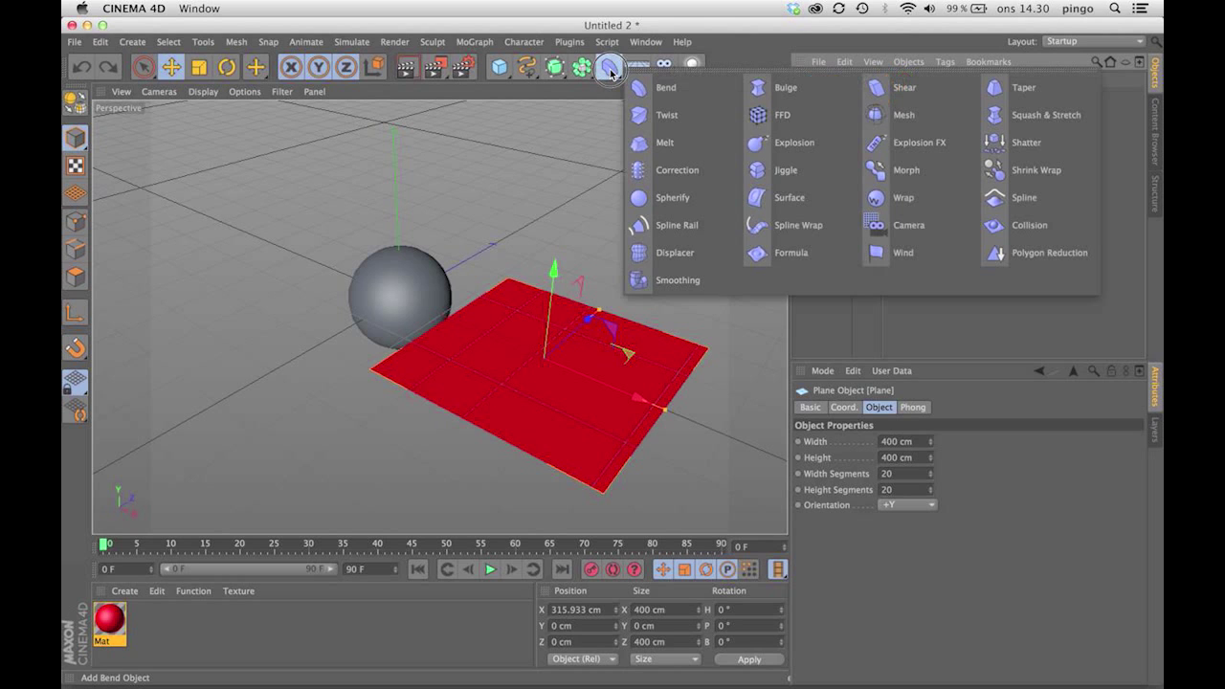
{"action": "left_click", "coordinate": [759, 199]}
{"action": "left_click_drag", "start_coordinate": [828, 95], "coordinate": [829, 100]}
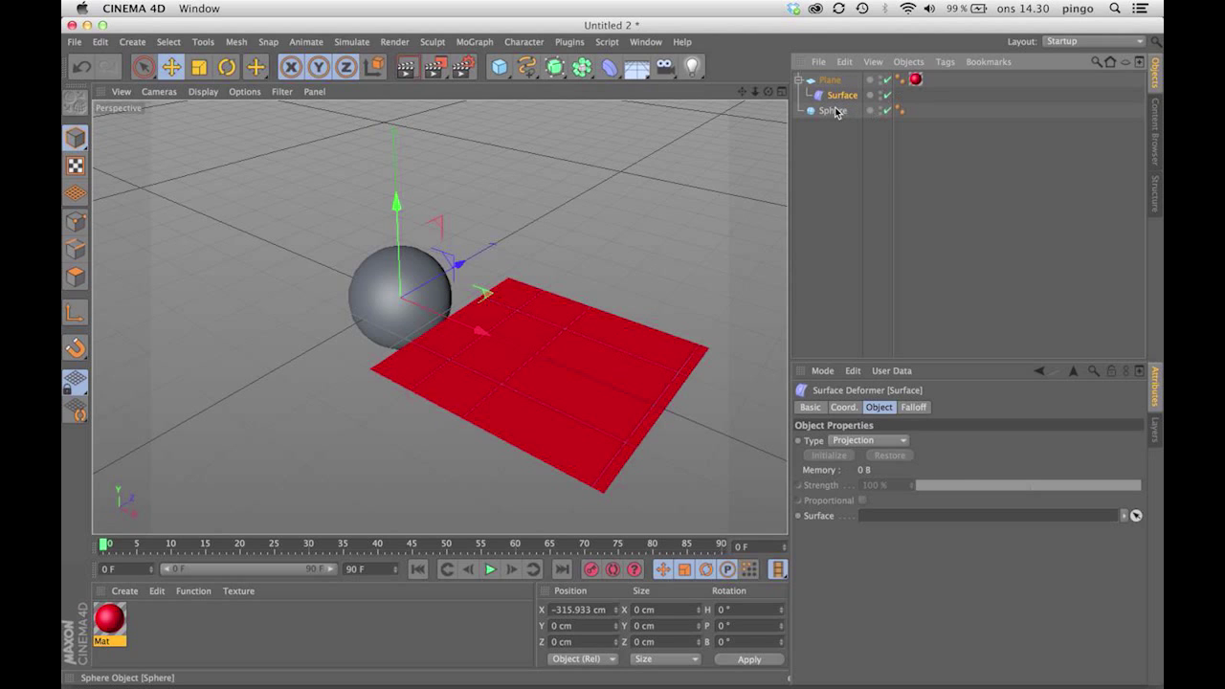
{"action": "left_click_drag", "start_coordinate": [834, 112], "coordinate": [885, 516]}
{"action": "left_click", "coordinate": [866, 443]}
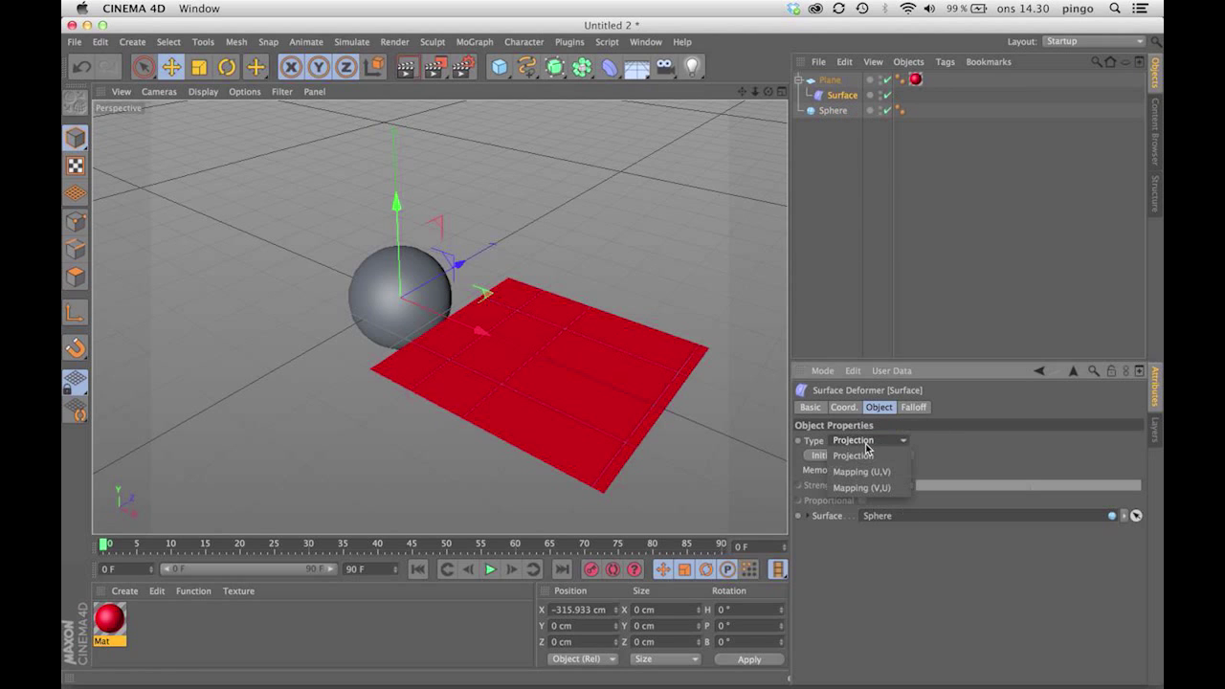
{"action": "left_click", "coordinate": [861, 472]}
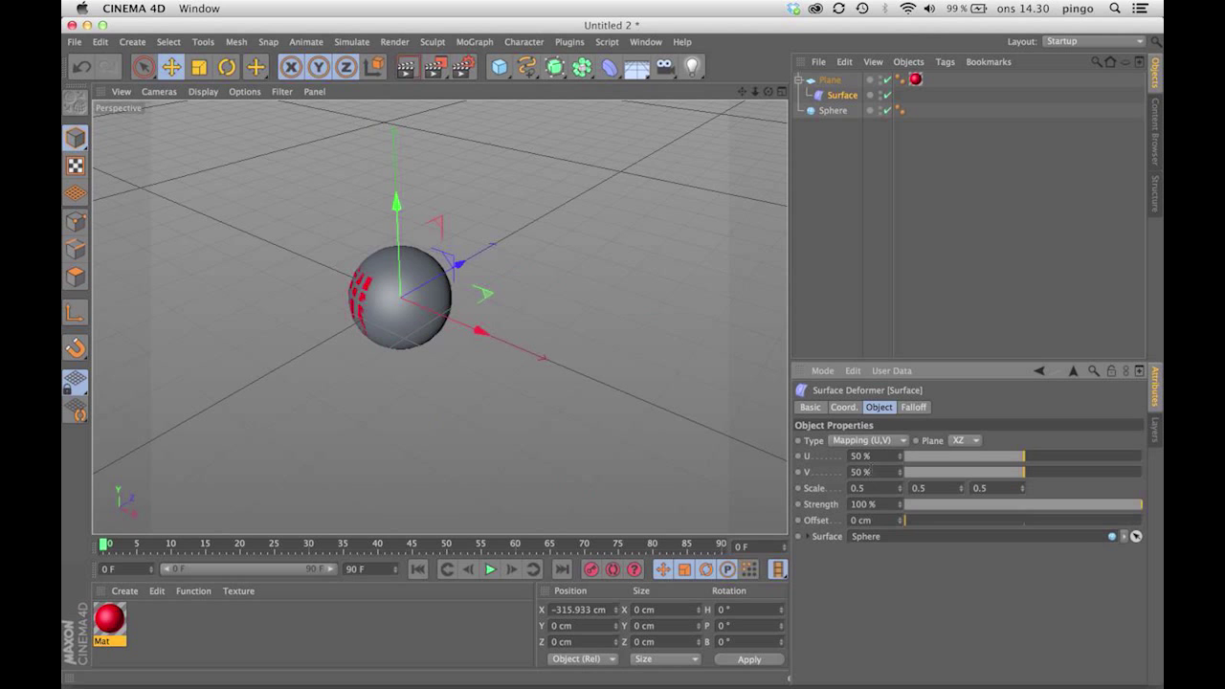
- Raise the wrap offset to 12 cm and edit the plane's width segments
{"action": "left_click_drag", "start_coordinate": [755, 92], "coordinate": [804, 98]}
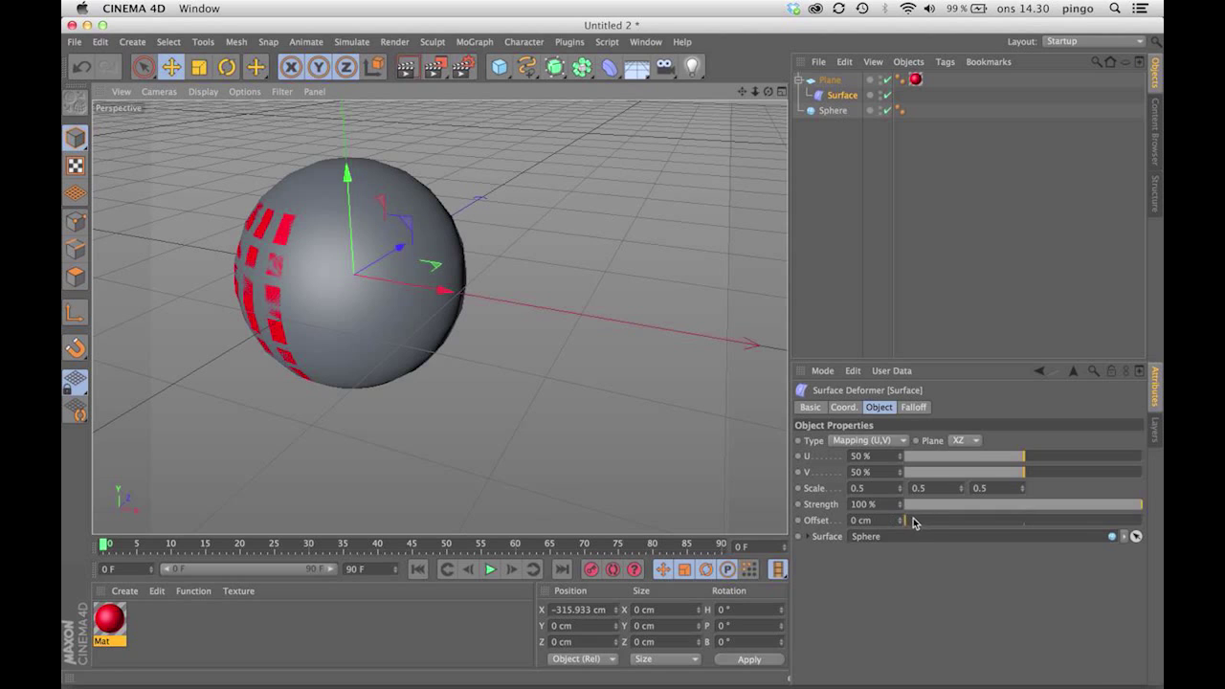
{"action": "left_click_drag", "start_coordinate": [914, 521], "coordinate": [908, 520]}
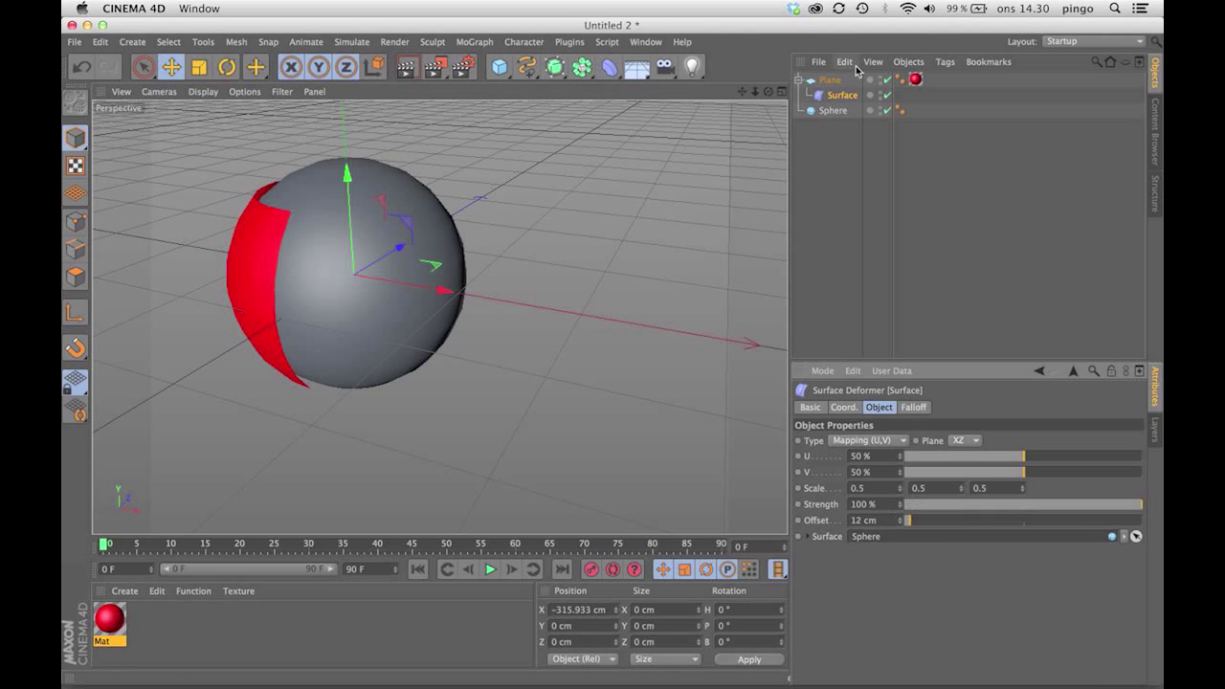
{"action": "left_click", "coordinate": [831, 79]}
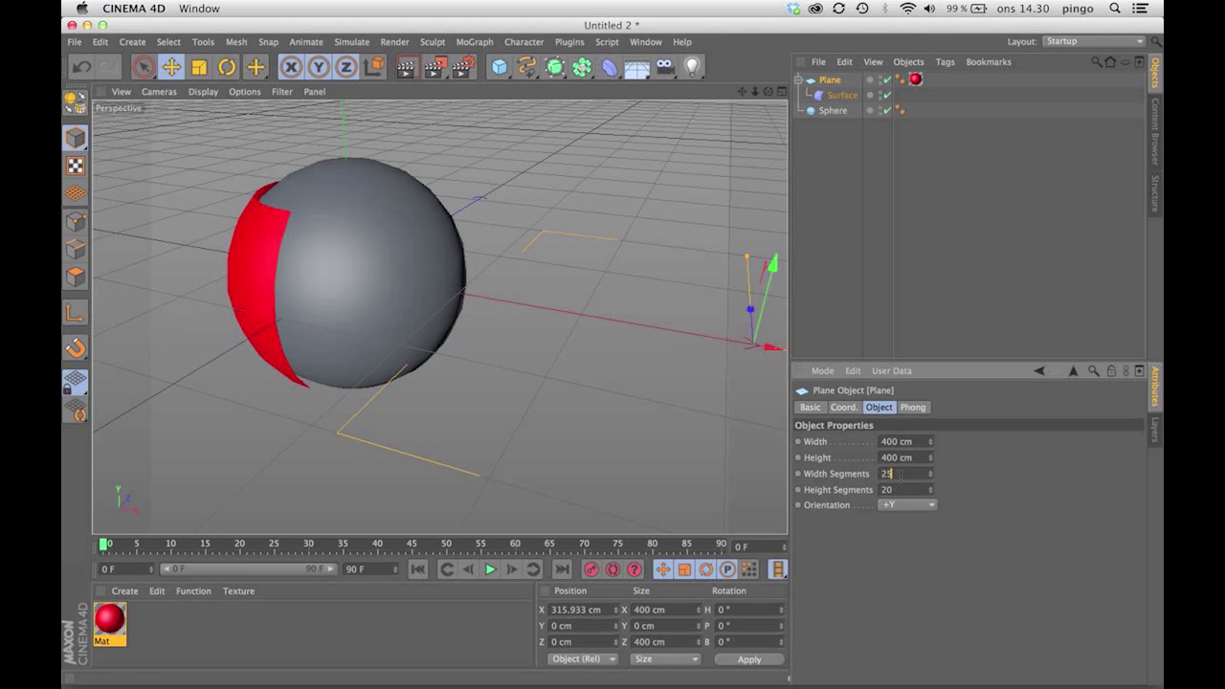
{"action": "left_click", "coordinate": [890, 474]}
- Set the sphere's segments to 44
{"action": "left_click", "coordinate": [832, 111]}
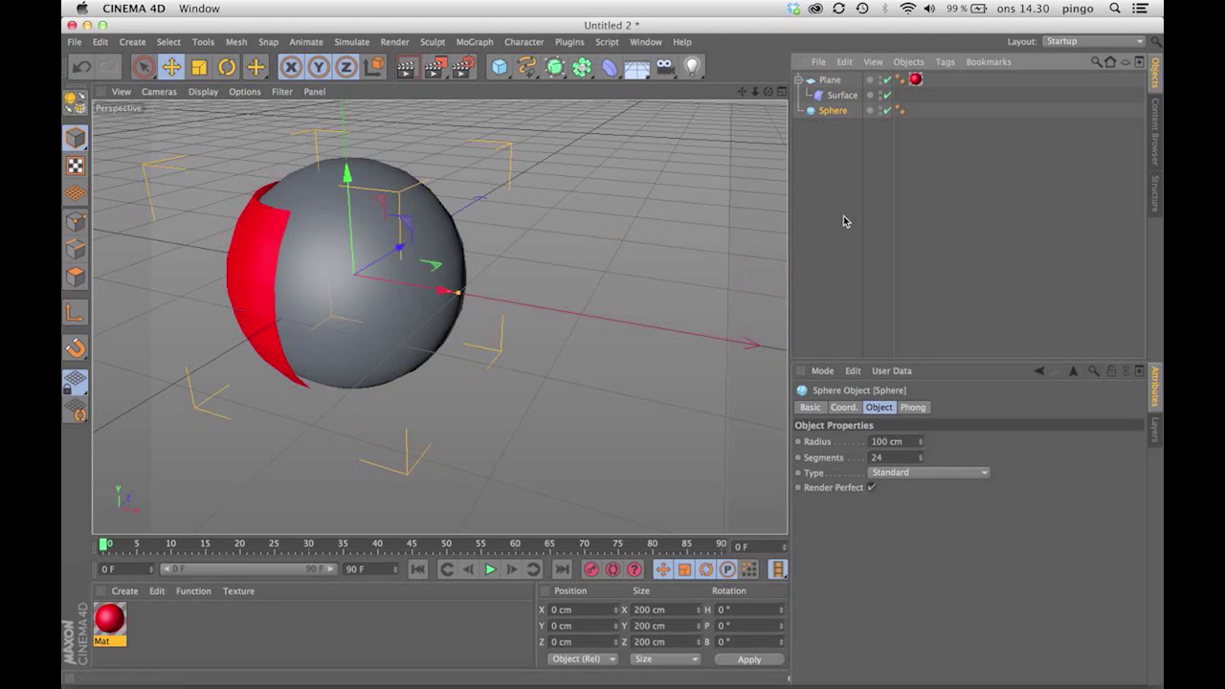
{"action": "double_click", "coordinate": [895, 458]}
{"action": "type", "text": "34"}
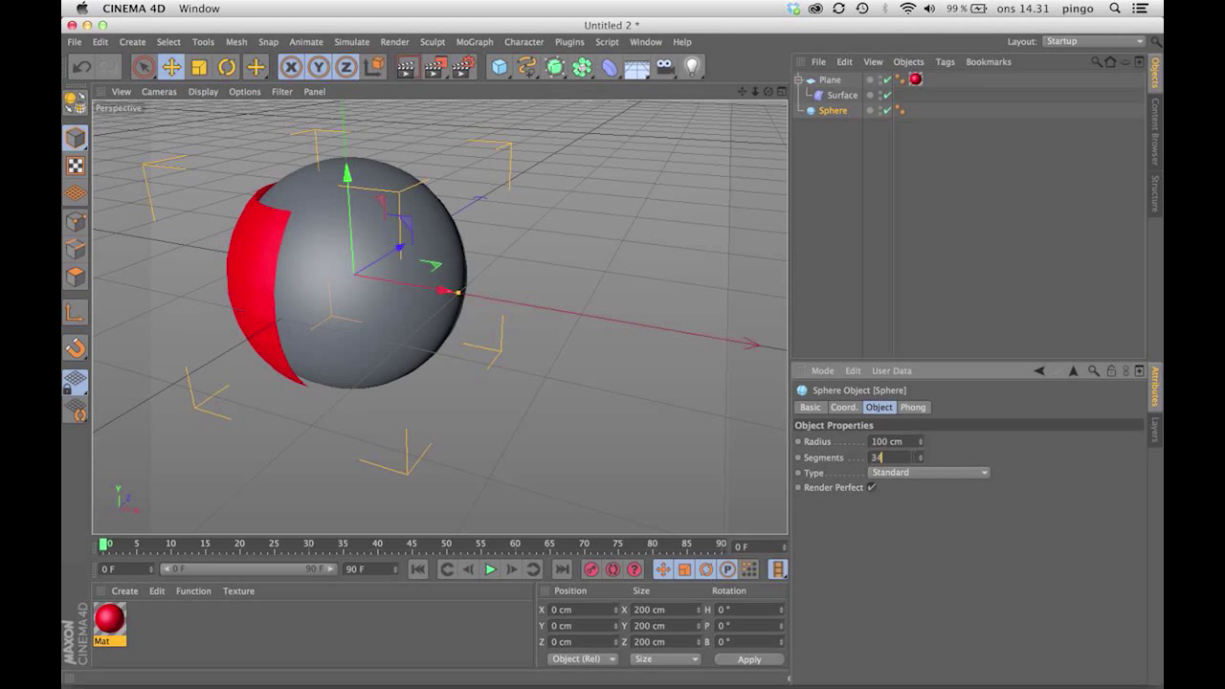
{"action": "key", "text": "BackSpace"}
{"action": "key", "text": "BackSpace"}
{"action": "type", "text": "44"}
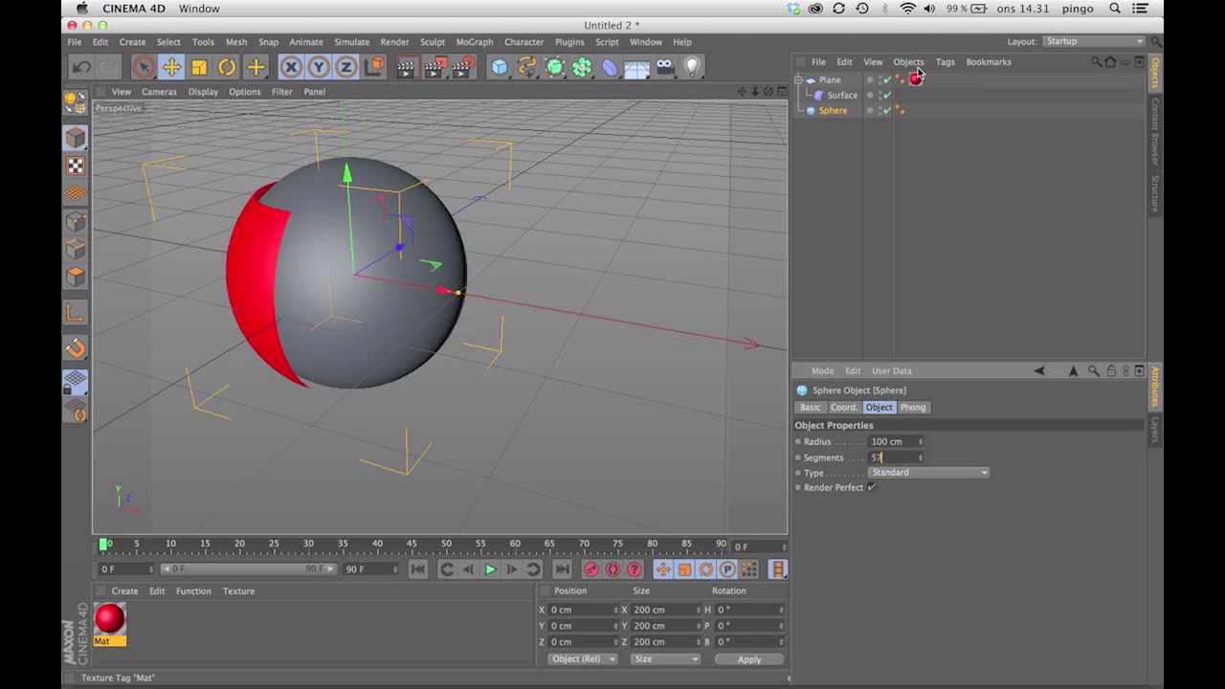
- Drag the Surface deformer's U slider to sweep the red plane around the sphere
{"action": "left_click", "coordinate": [842, 95]}
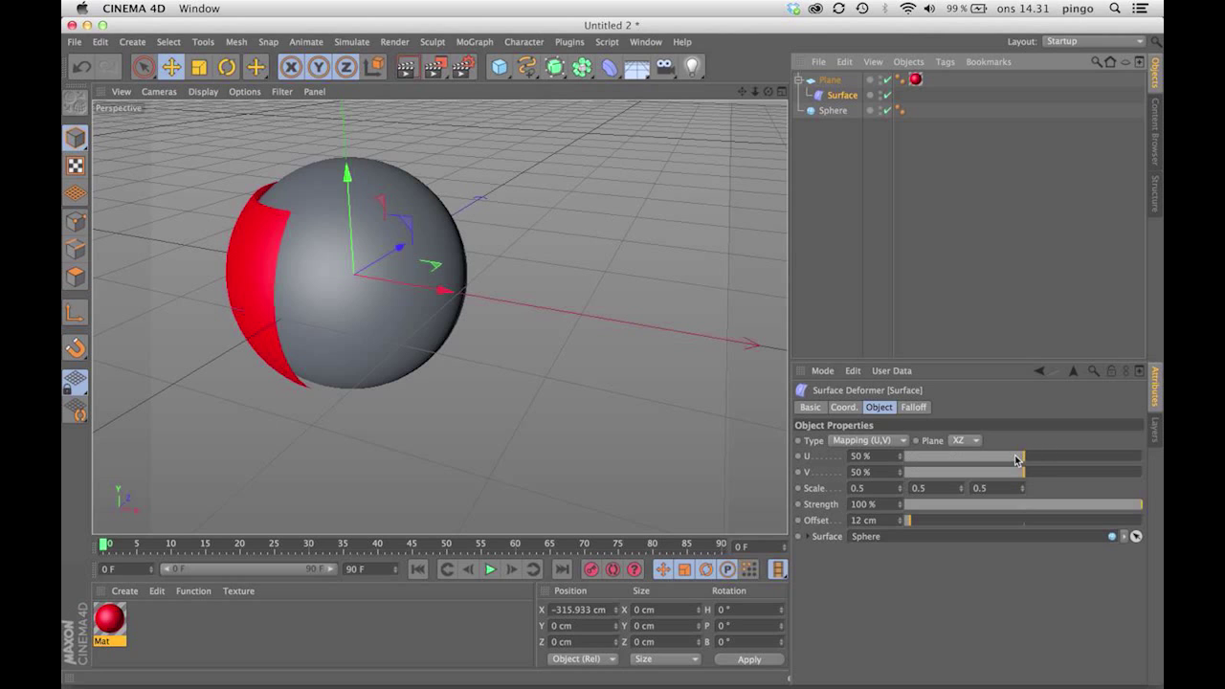
{"action": "left_click_drag", "start_coordinate": [1016, 460], "coordinate": [1055, 471]}
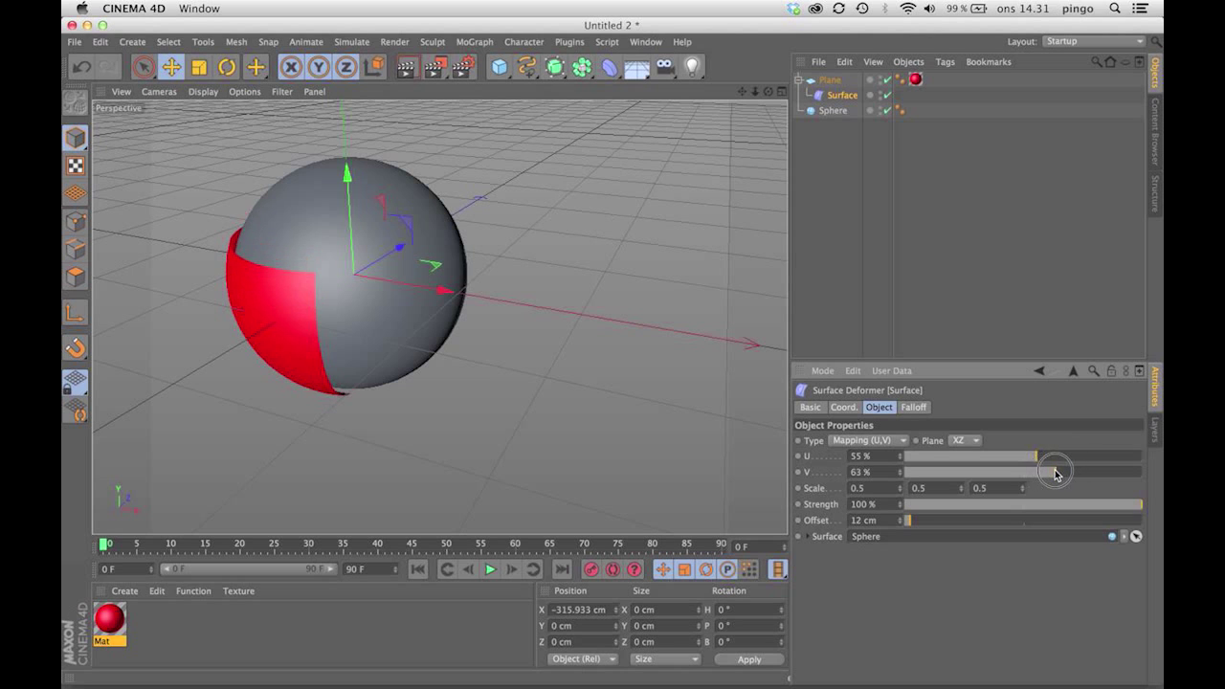
{"action": "left_click_drag", "start_coordinate": [766, 92], "coordinate": [981, 349]}
{"action": "left_click_drag", "start_coordinate": [1006, 451], "coordinate": [1020, 473]}
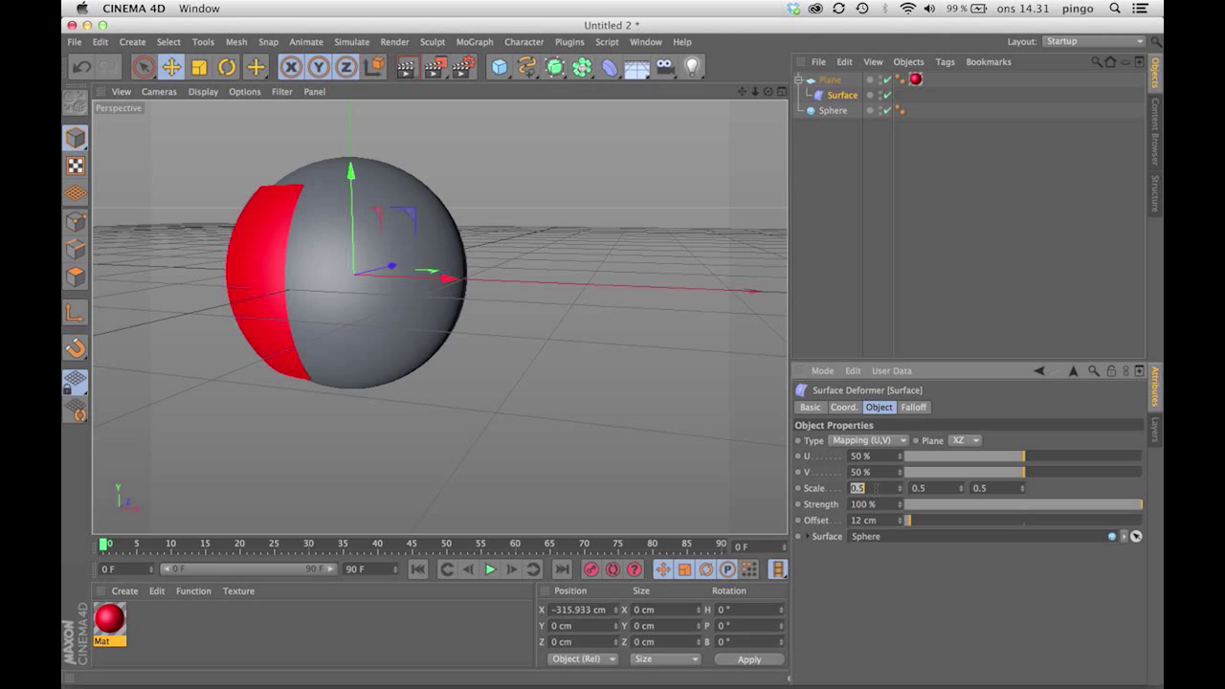
- Enter 0.2 scale values and drag U to move the patch onto the sphere's front
{"action": "key", "text": "Tab"}
{"action": "type", "text": ".2"}
{"action": "key", "text": "Tab"}
{"action": "type", "text": ".2"}
{"action": "key", "text": "Tab"}
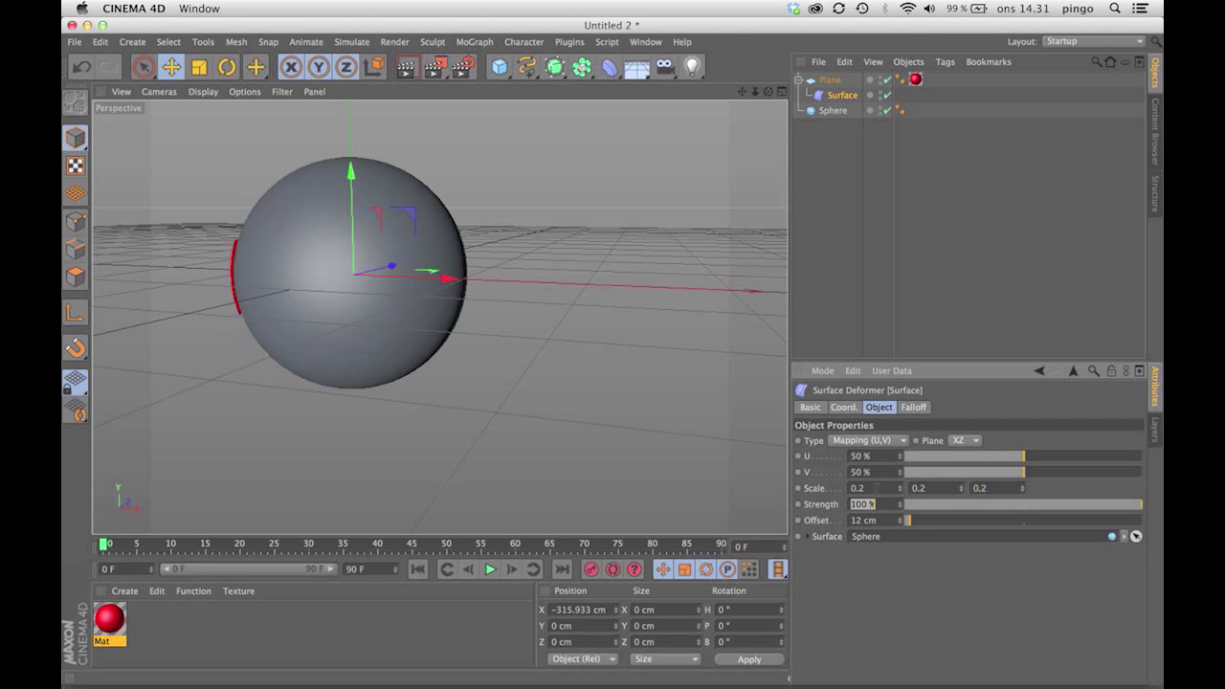
{"action": "left_click_drag", "start_coordinate": [1017, 460], "coordinate": [1097, 449]}
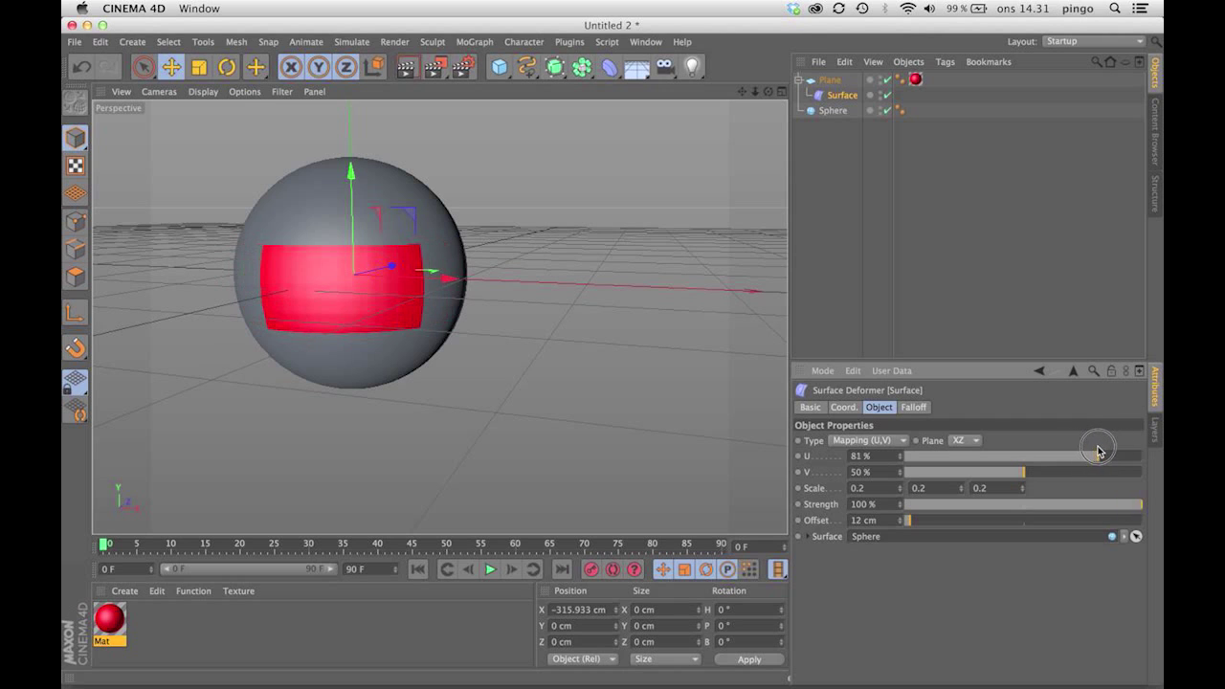
{"action": "left_click_drag", "start_coordinate": [771, 88], "coordinate": [775, 111]}
- Set the second and third Scale values to 0.2 and 0.1, nudging V to 41 %
{"action": "left_click", "coordinate": [920, 488]}
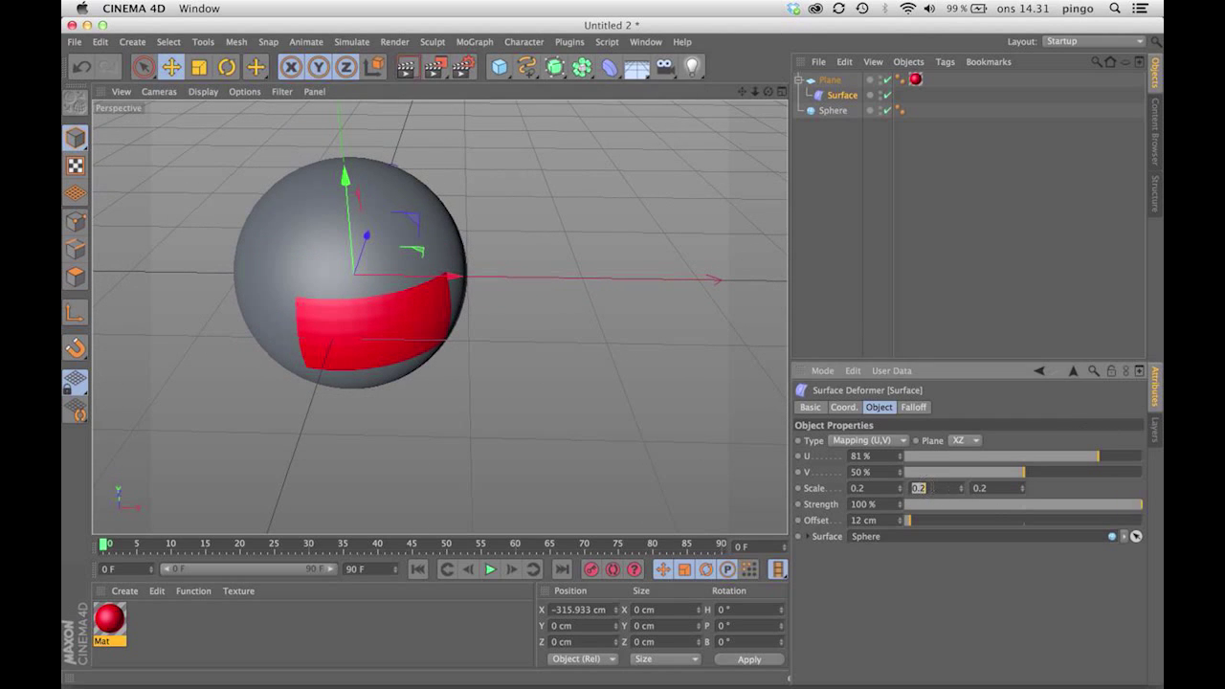
{"action": "type", "text": ".1"}
{"action": "key", "text": "Return"}
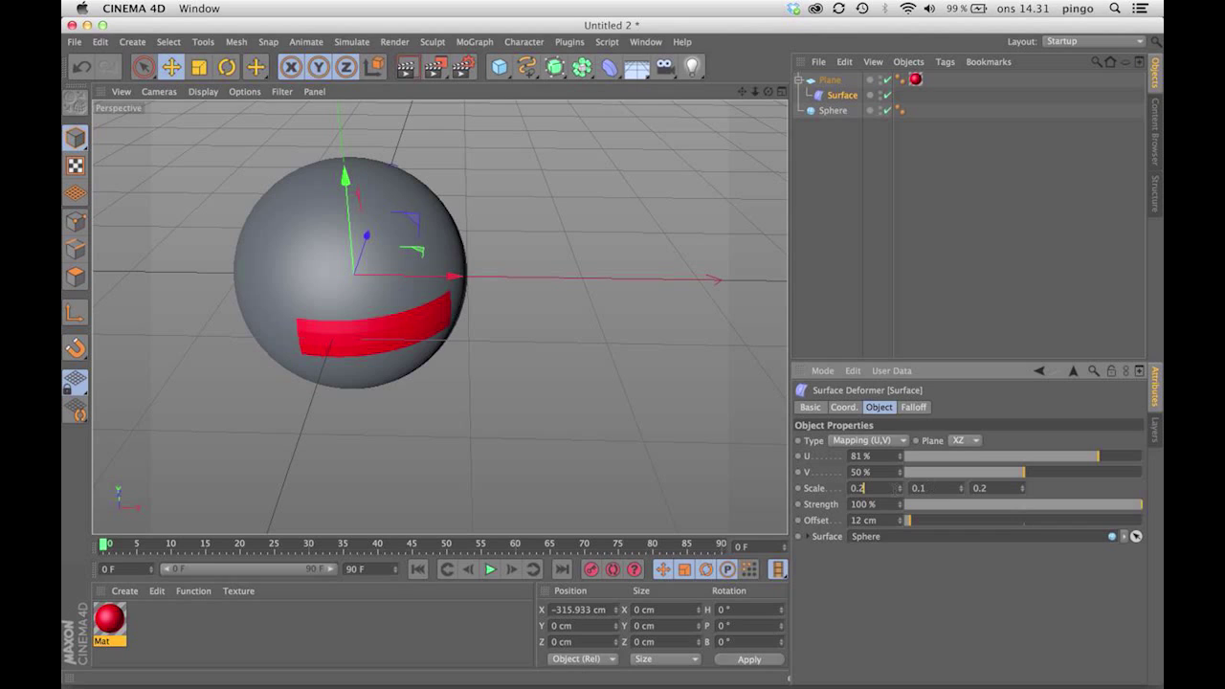
{"action": "key", "text": "BackSpace"}
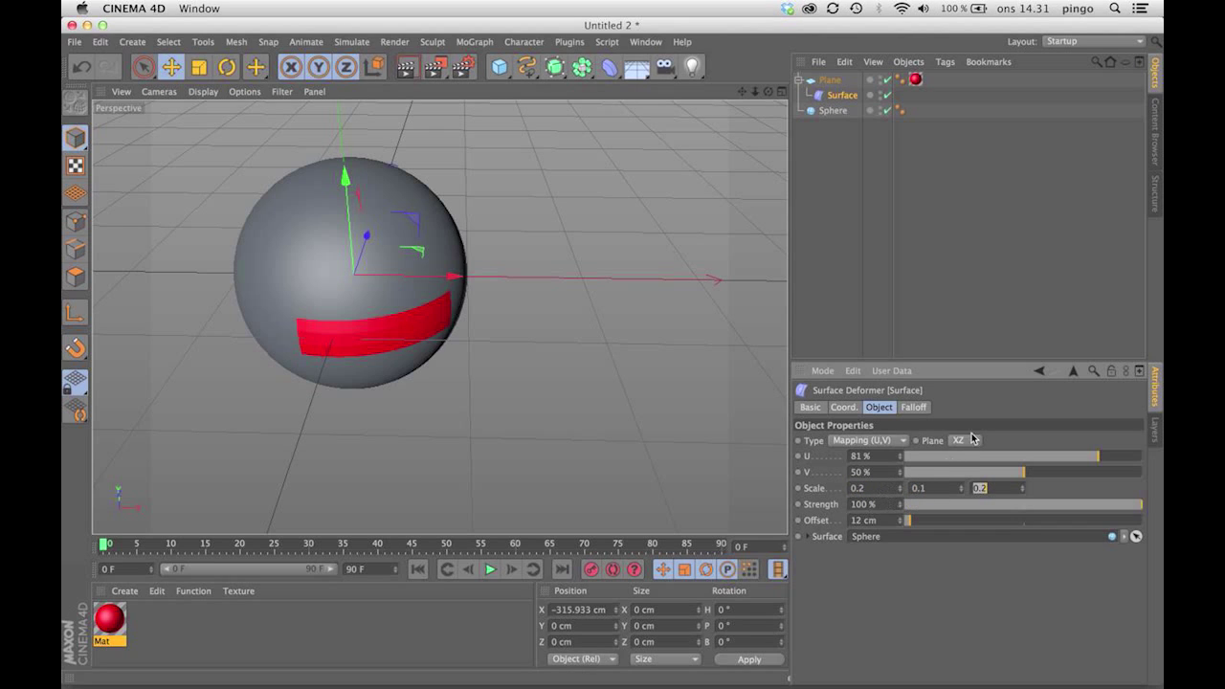
{"action": "left_click_drag", "start_coordinate": [1027, 476], "coordinate": [1013, 471]}
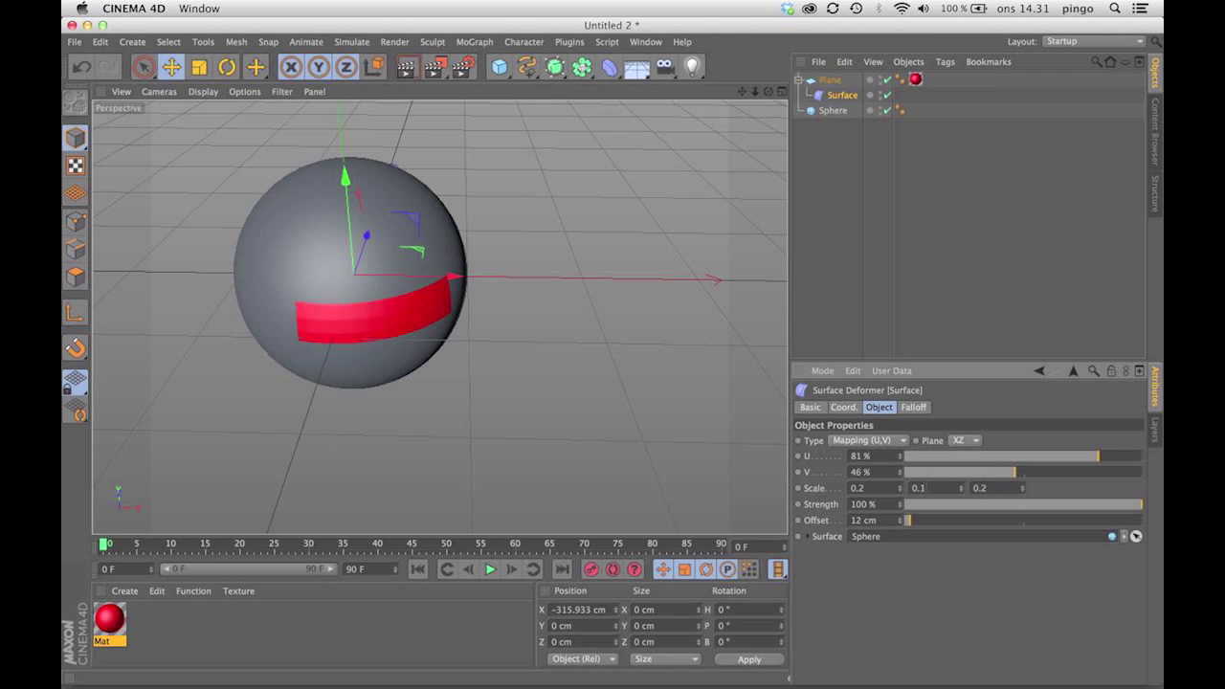
{"action": "left_click", "coordinate": [934, 489]}
{"action": "type", "text": "0.2"}
{"action": "key", "text": "Tab"}
{"action": "type", "text": "0.1"}
{"action": "key", "text": "Tab"}
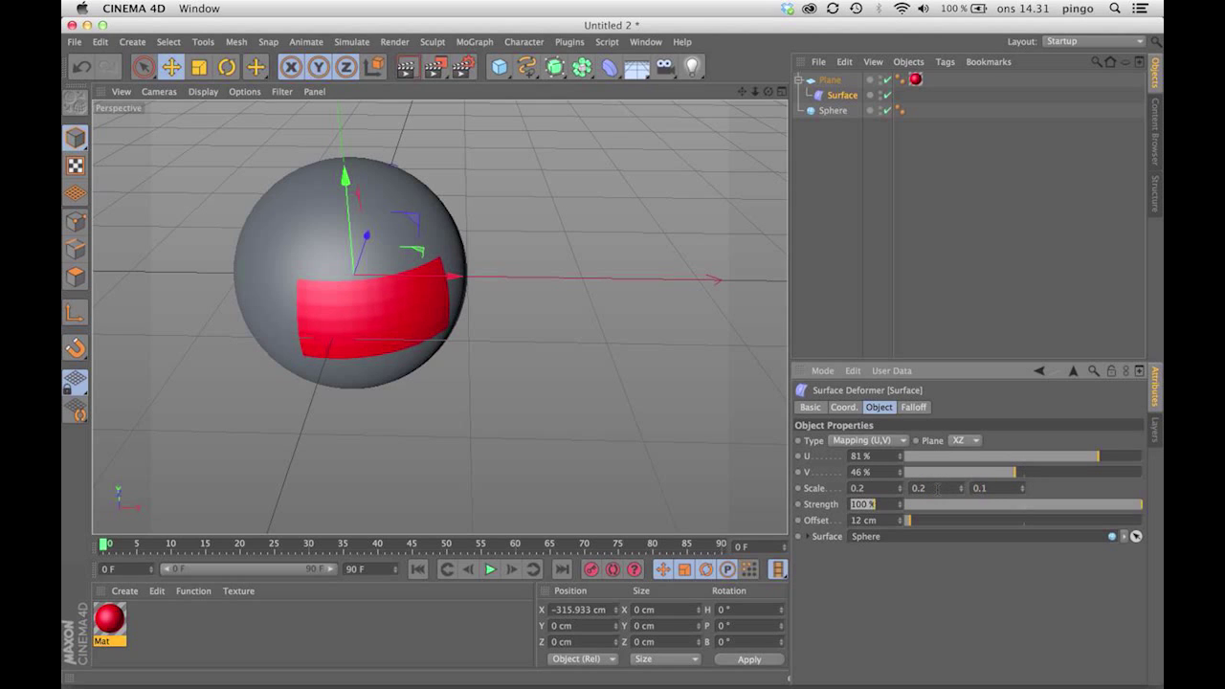
{"action": "left_click_drag", "start_coordinate": [995, 478], "coordinate": [1001, 472]}
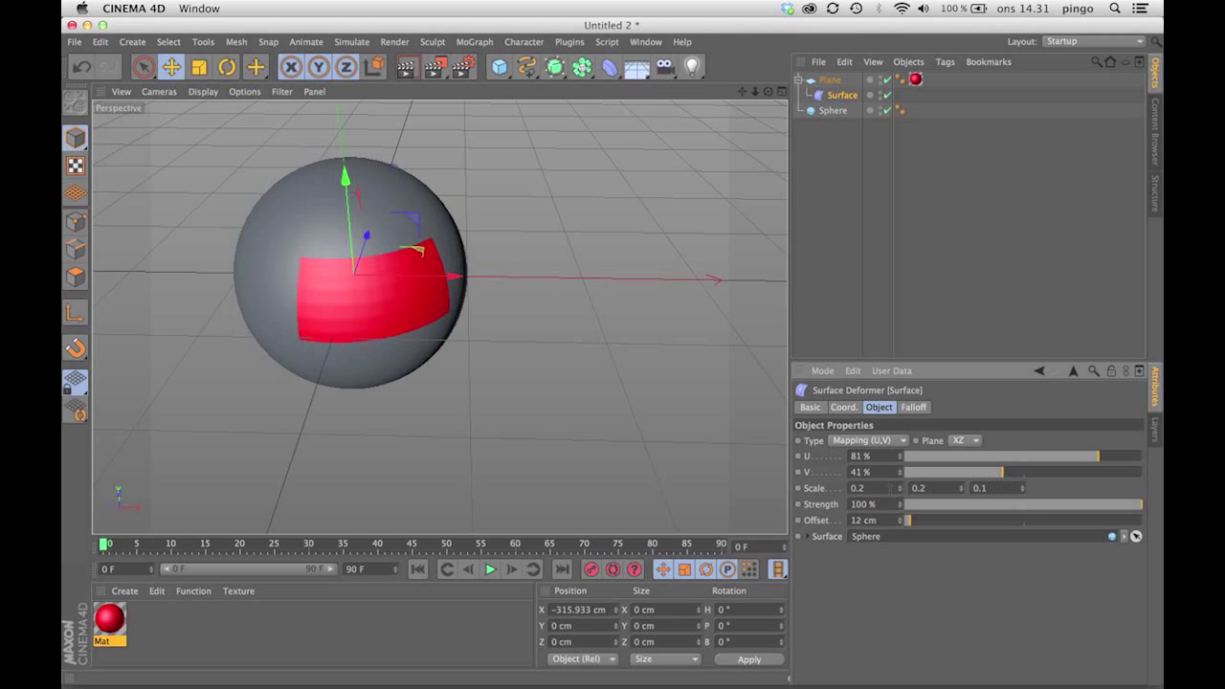
- Set the first Scale value to 0.1, settle V at 44 %, and adjust Offset to 92 cm
{"action": "left_click", "coordinate": [858, 488]}
{"action": "type", "text": "0.1"}
{"action": "key", "text": "Tab"}
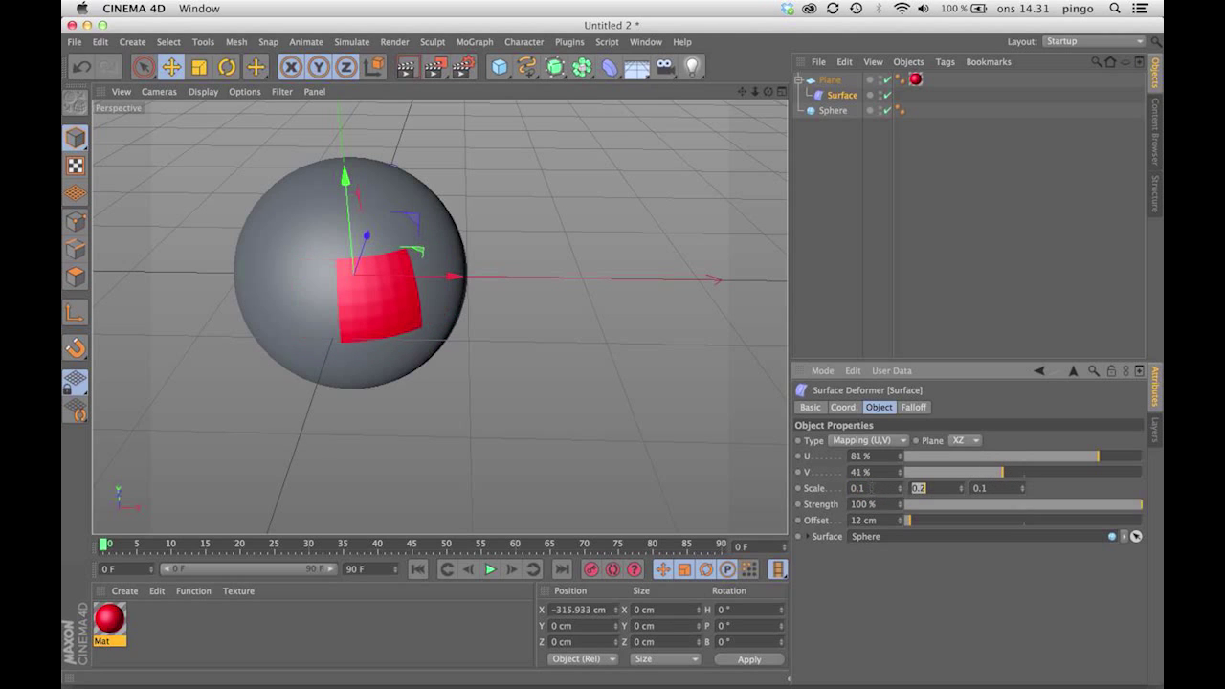
{"action": "left_click_drag", "start_coordinate": [1007, 477], "coordinate": [1088, 457]}
{"action": "left_click_drag", "start_coordinate": [770, 90], "coordinate": [617, 94]}
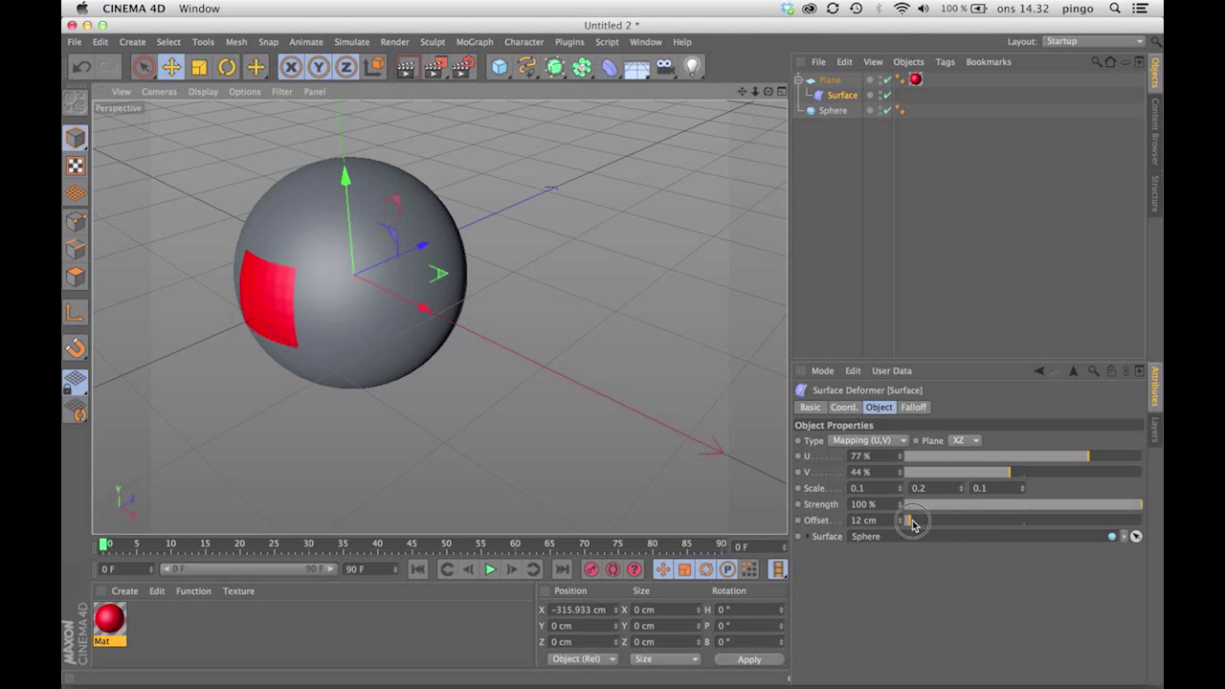
{"action": "left_click_drag", "start_coordinate": [910, 519], "coordinate": [950, 522]}
{"action": "left_click", "coordinate": [645, 41]}
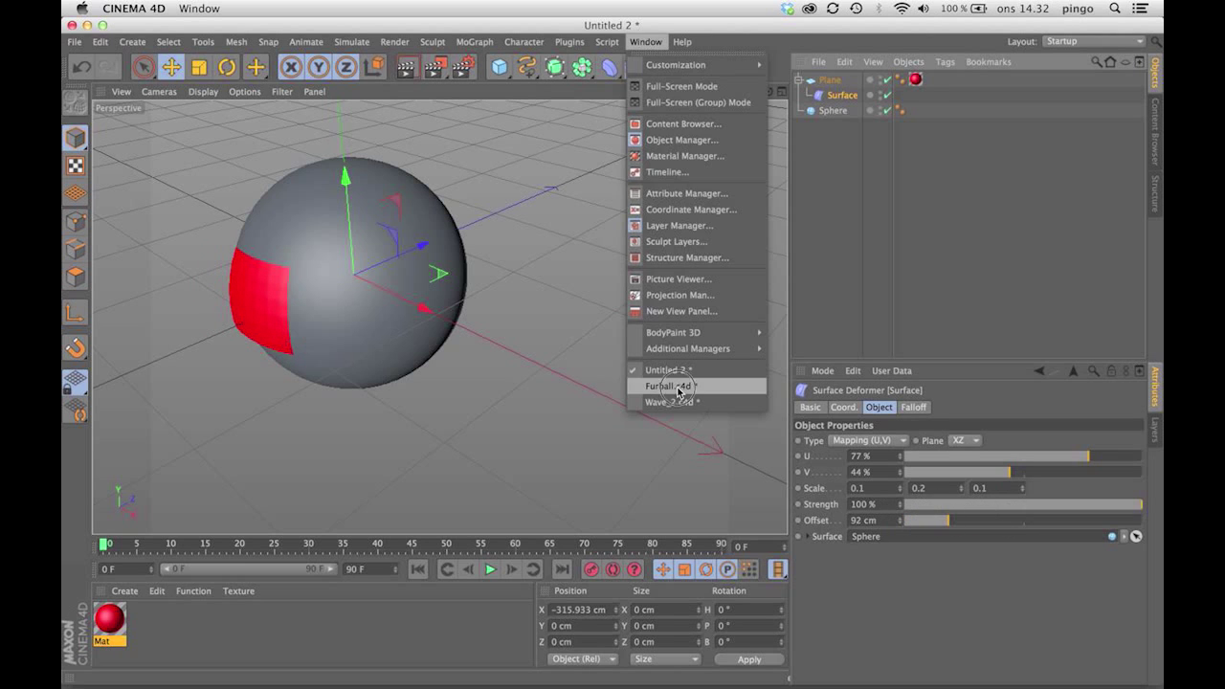
- Switch to Furball.c4d, go to the first frame, and expand the Cloner hierarchy
{"action": "left_click", "coordinate": [675, 386]}
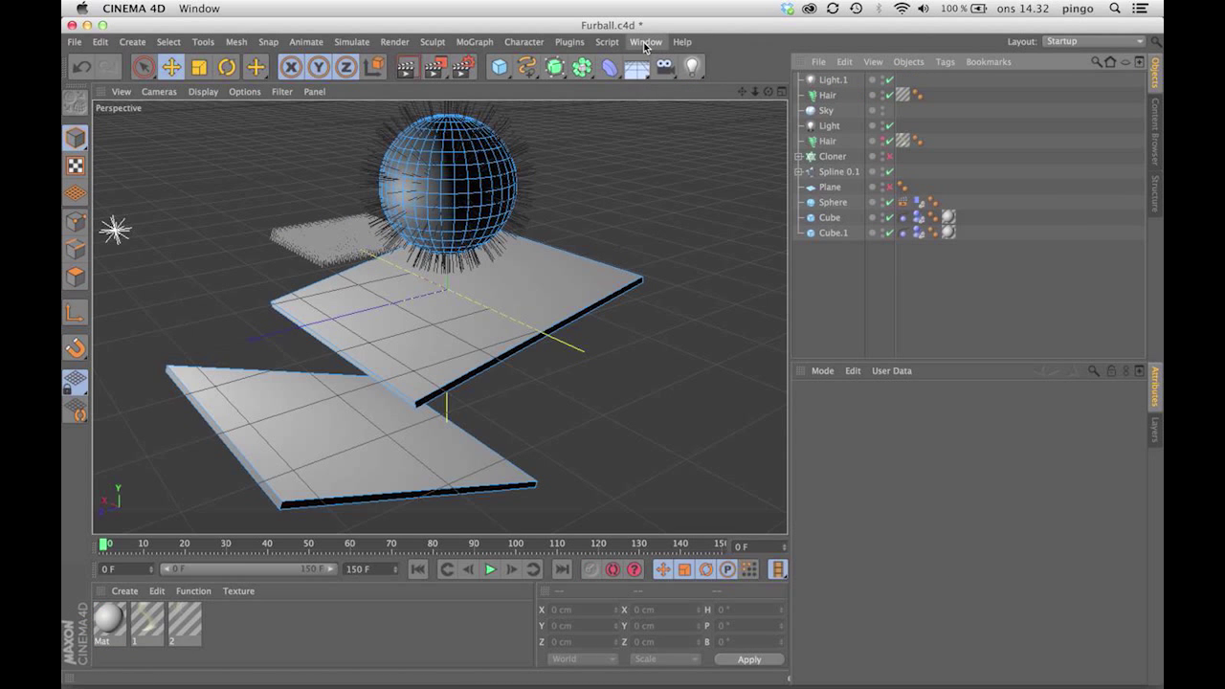
{"action": "left_click", "coordinate": [417, 569]}
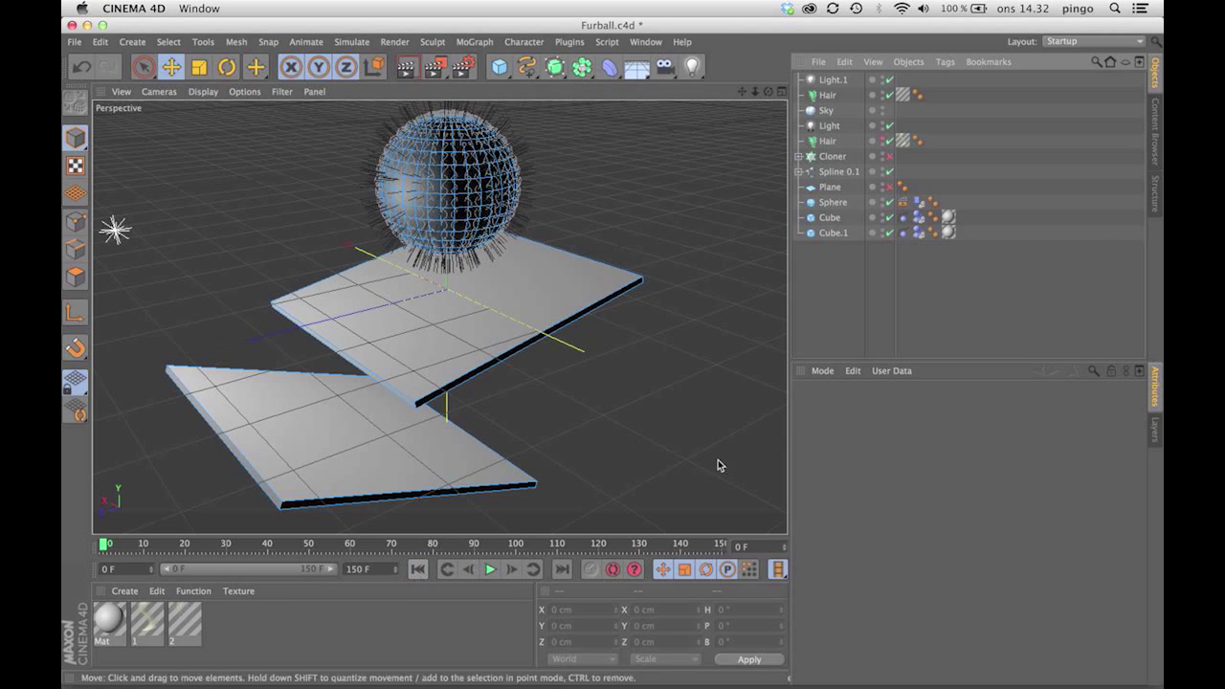
{"action": "left_click", "coordinate": [798, 156]}
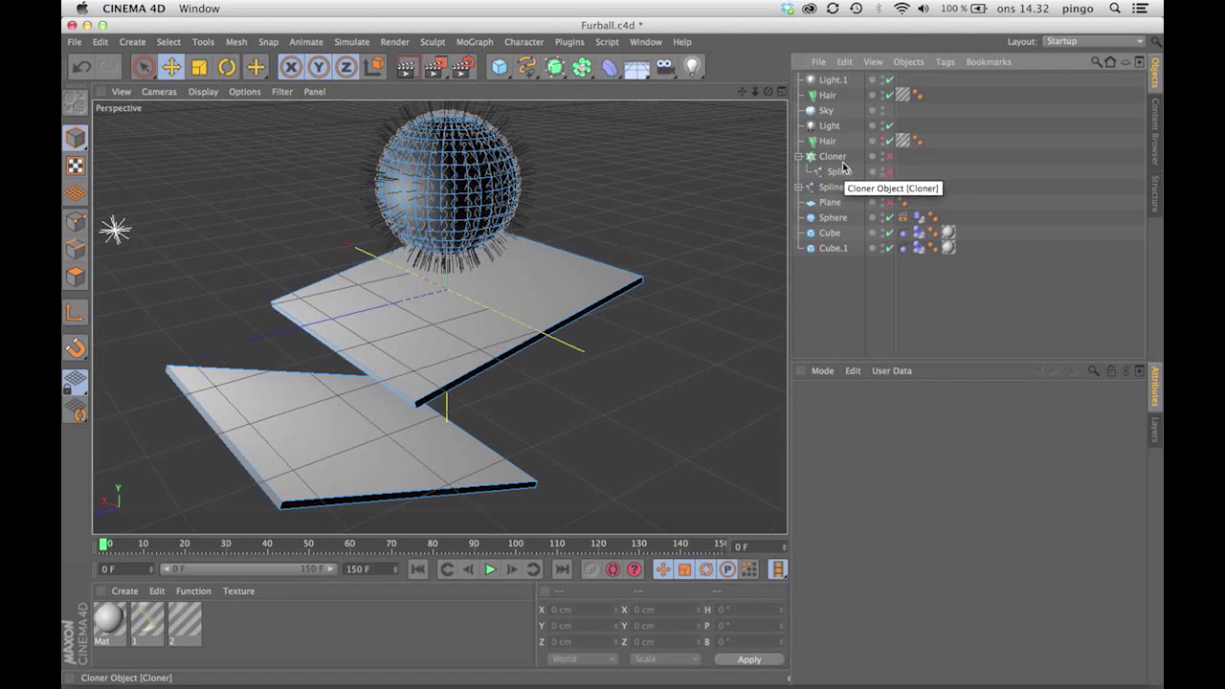
{"action": "left_click", "coordinate": [799, 188]}
{"action": "left_click", "coordinate": [799, 187]}
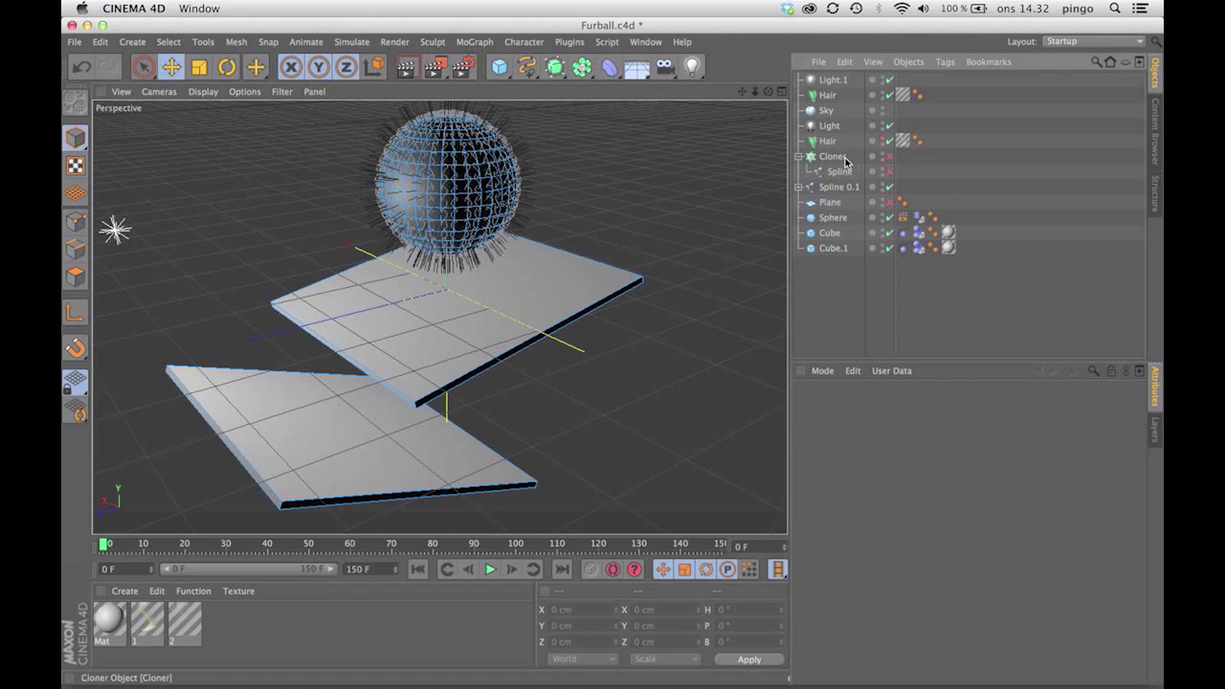
- Enable the Cloner and Plane, undo an accidental move, and restore the previous view
{"action": "left_click", "coordinate": [842, 156]}
{"action": "left_click", "coordinate": [889, 157]}
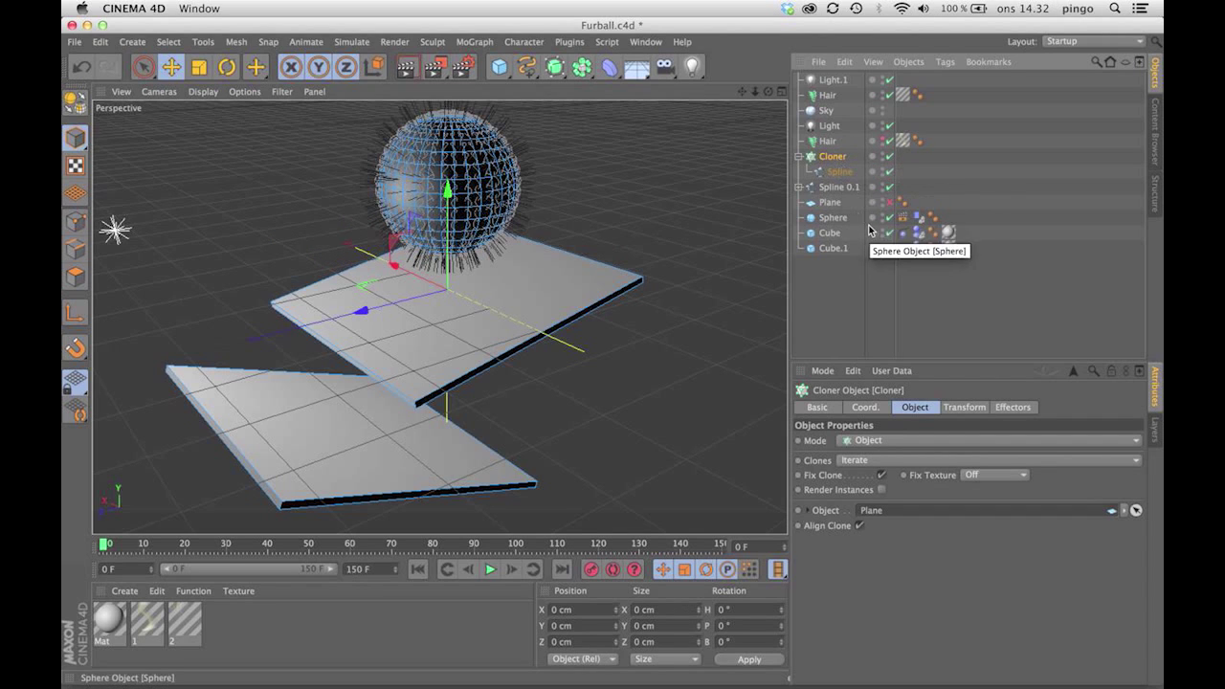
{"action": "left_click", "coordinate": [889, 203]}
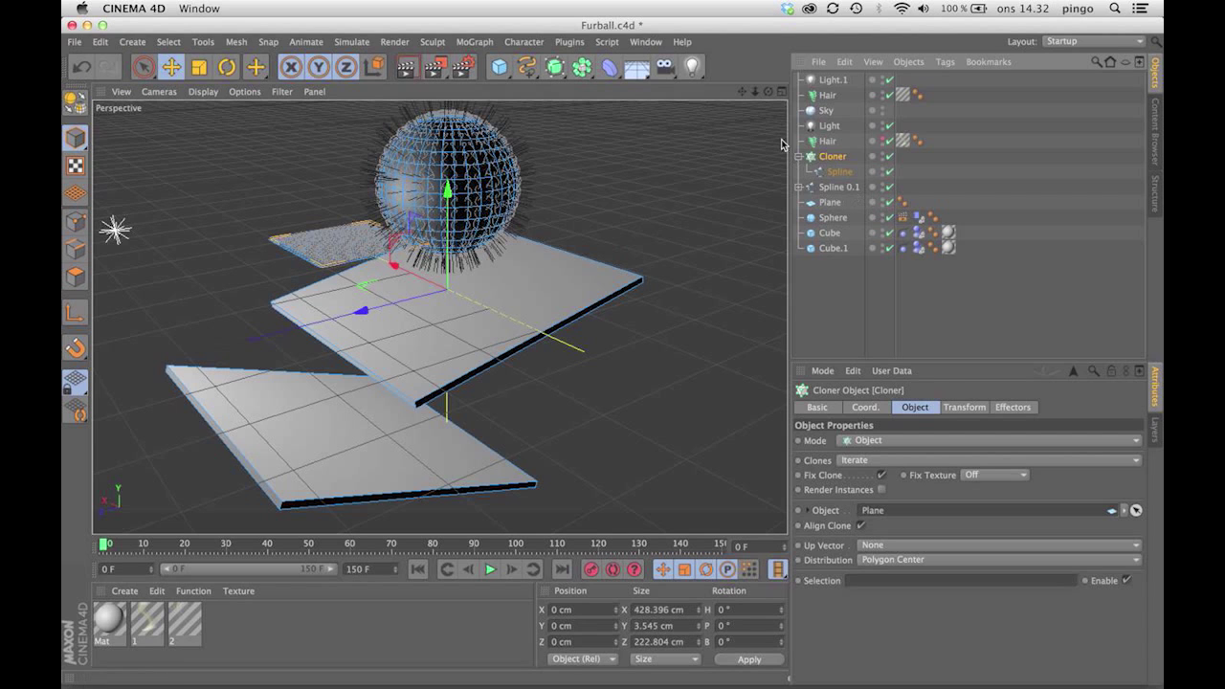
{"action": "left_click_drag", "start_coordinate": [768, 90], "coordinate": [663, 206]}
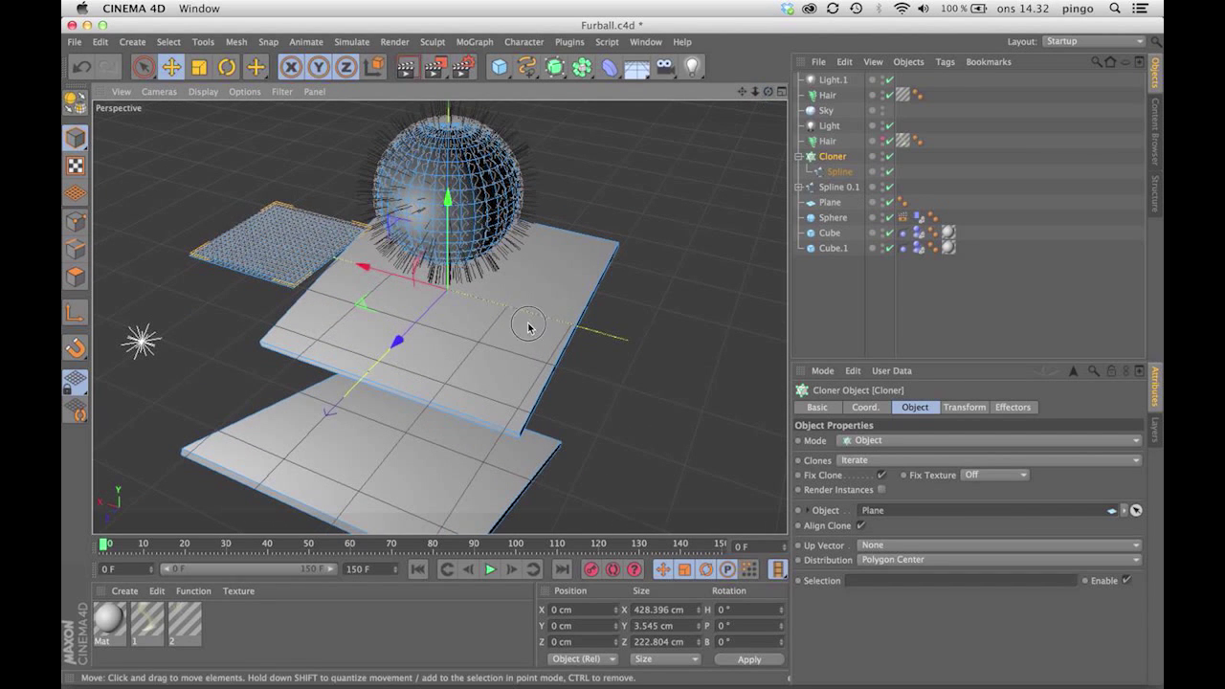
{"action": "left_click_drag", "start_coordinate": [627, 330], "coordinate": [684, 386]}
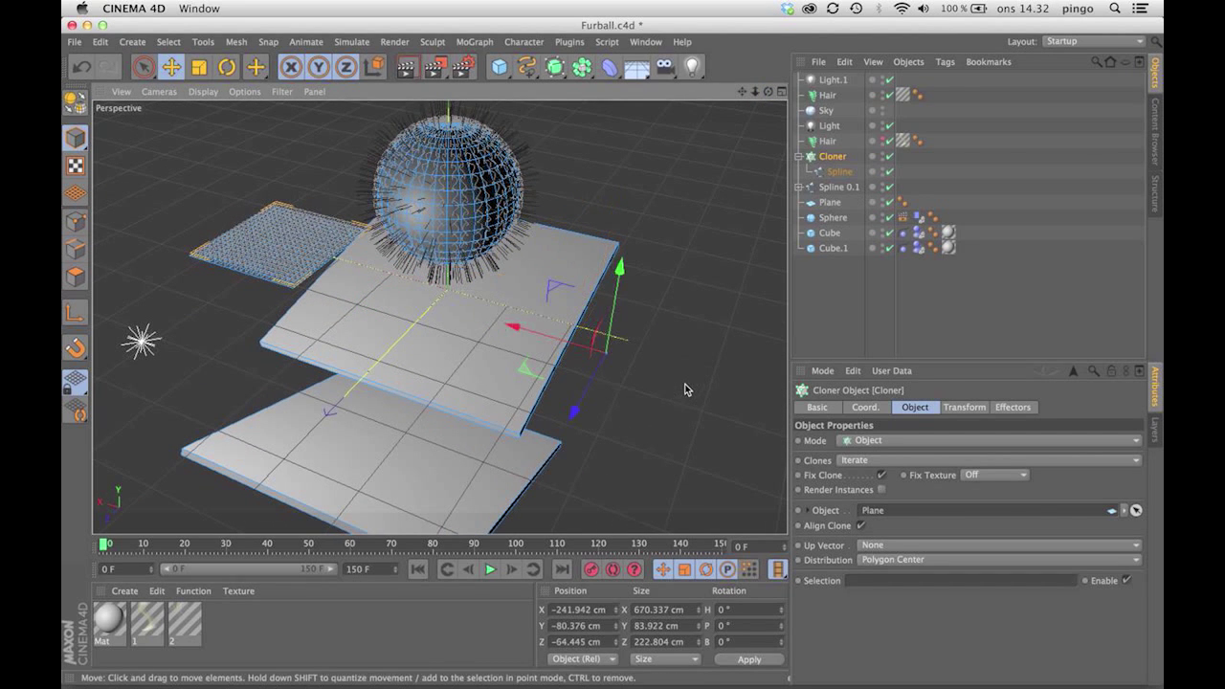
{"action": "key", "text": "ctrl+z"}
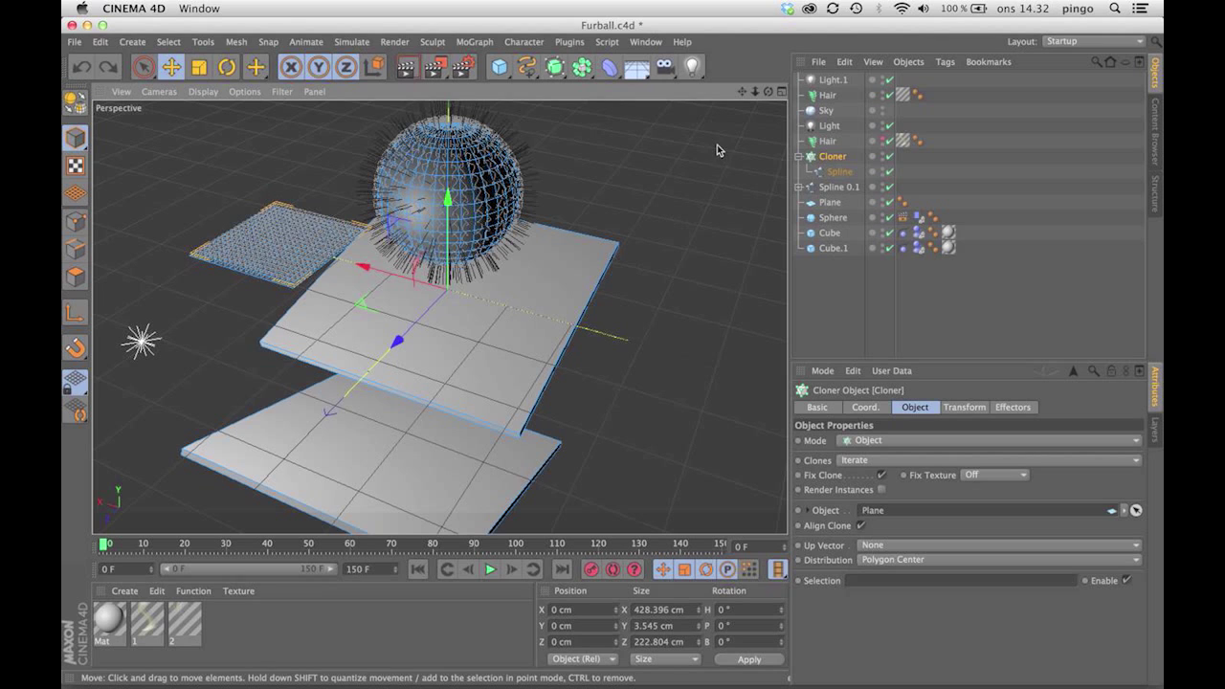
{"action": "left_click", "coordinate": [122, 91]}
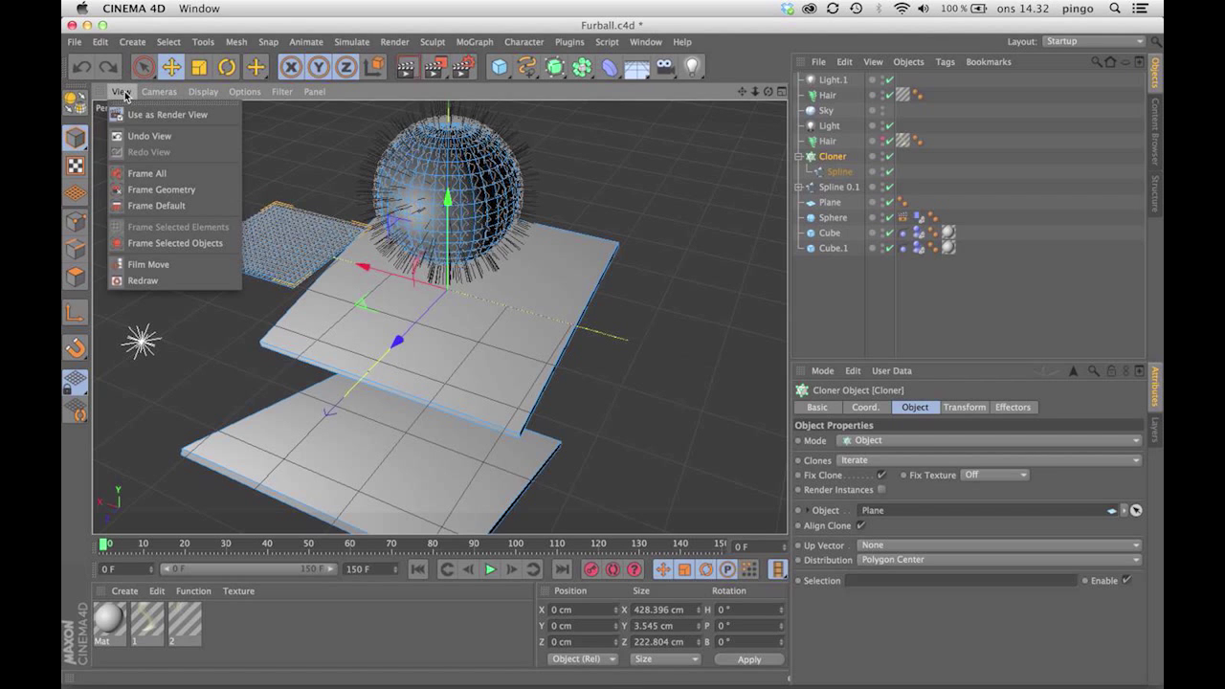
{"action": "left_click", "coordinate": [134, 136]}
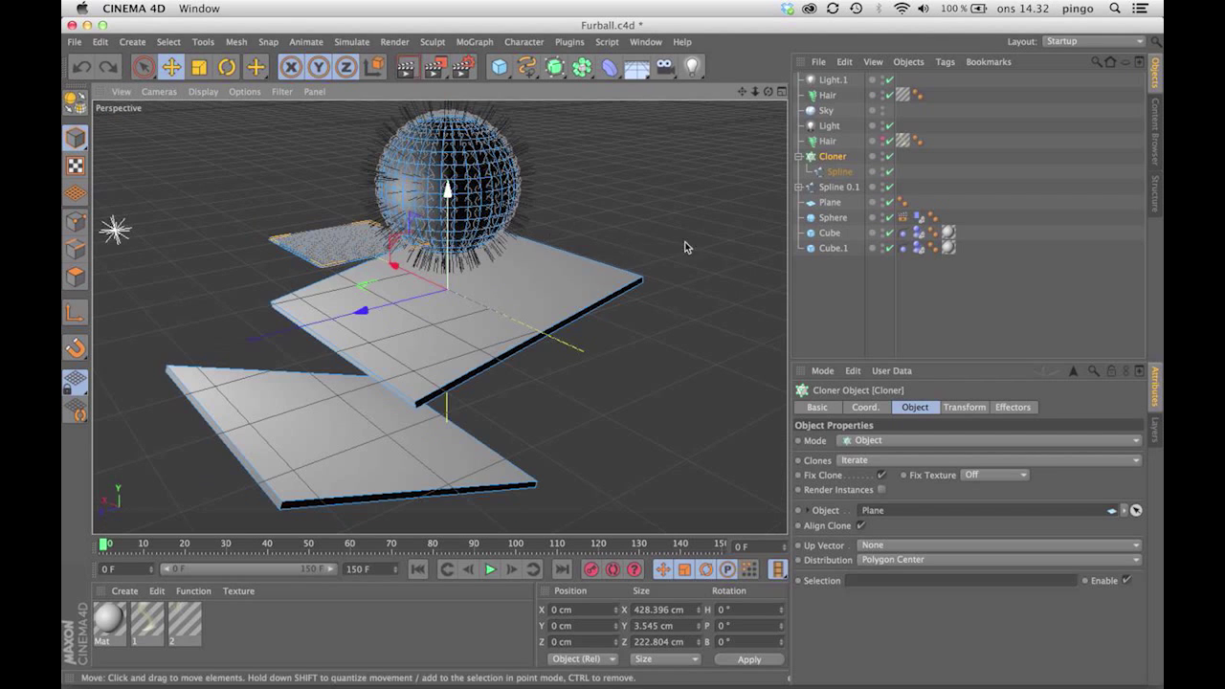
- Turn off the Cloner and Plane, and enable the Surface under Spline 0.1
{"action": "left_click", "coordinate": [833, 296]}
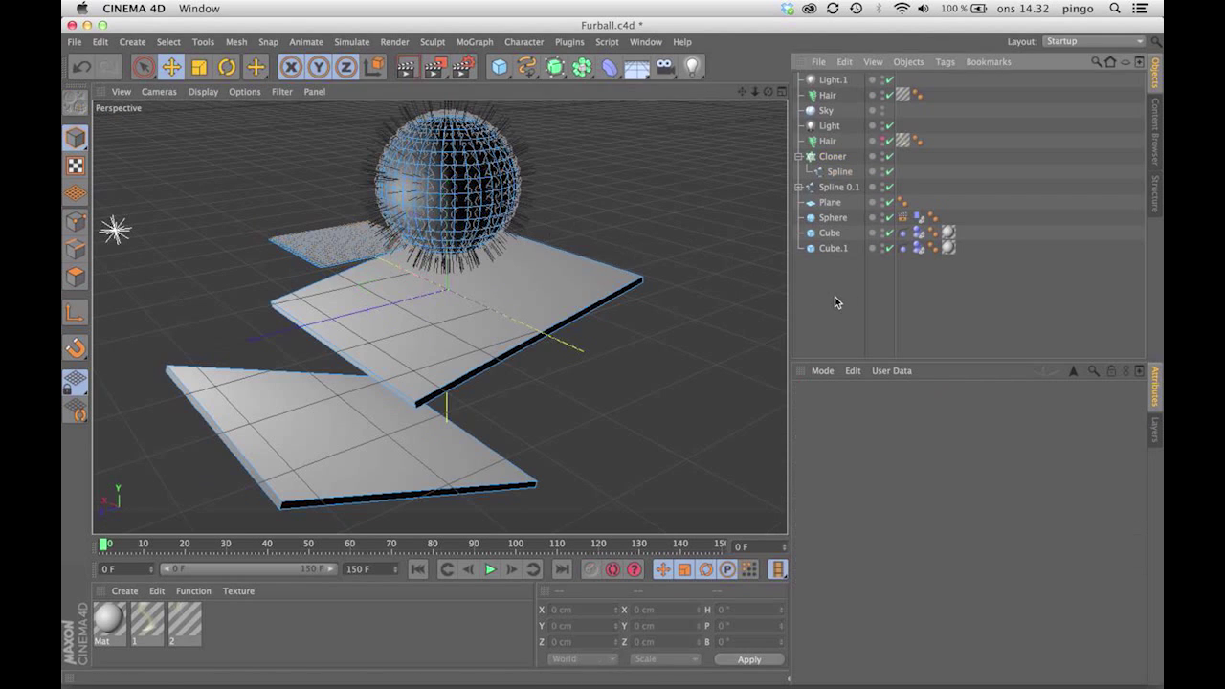
{"action": "left_click", "coordinate": [889, 156]}
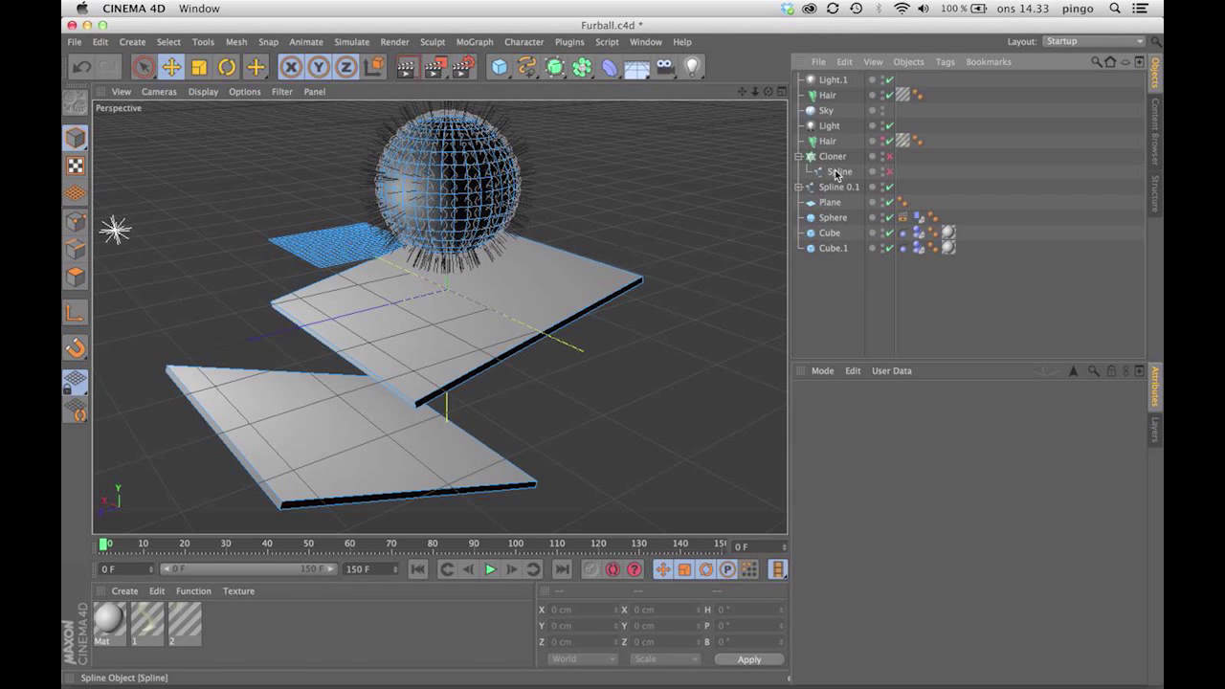
{"action": "left_click", "coordinate": [889, 203]}
{"action": "left_click", "coordinate": [814, 187]}
{"action": "left_click", "coordinate": [800, 189]}
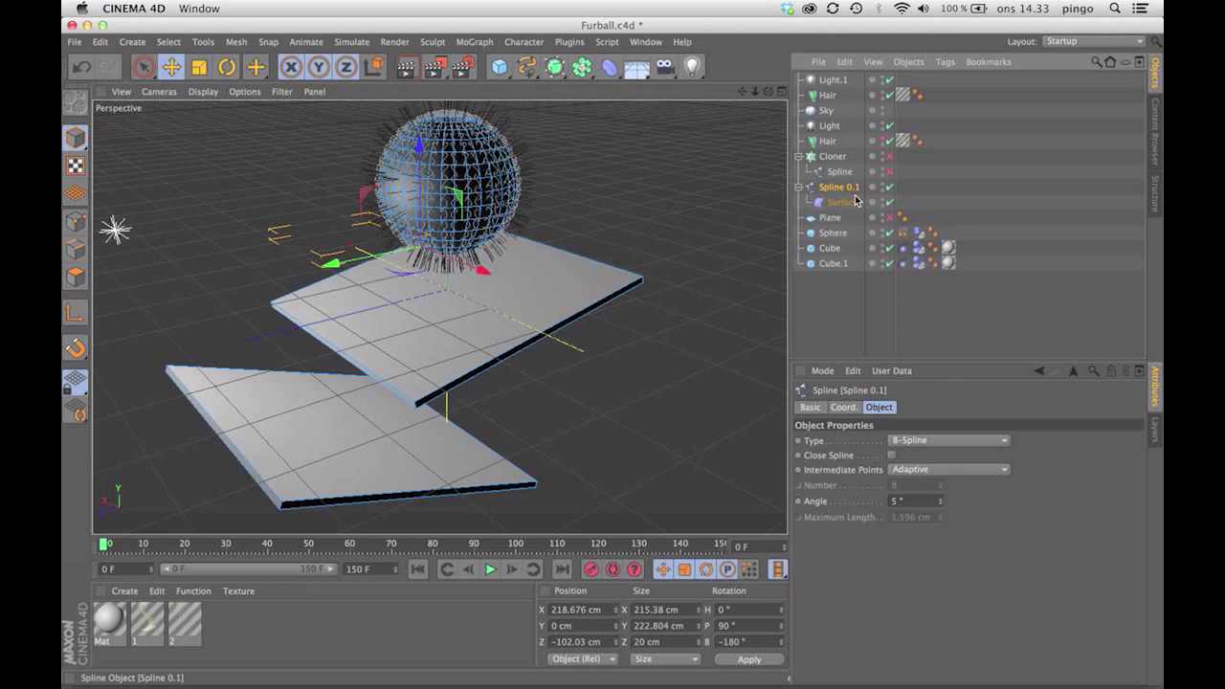
{"action": "left_click", "coordinate": [889, 203]}
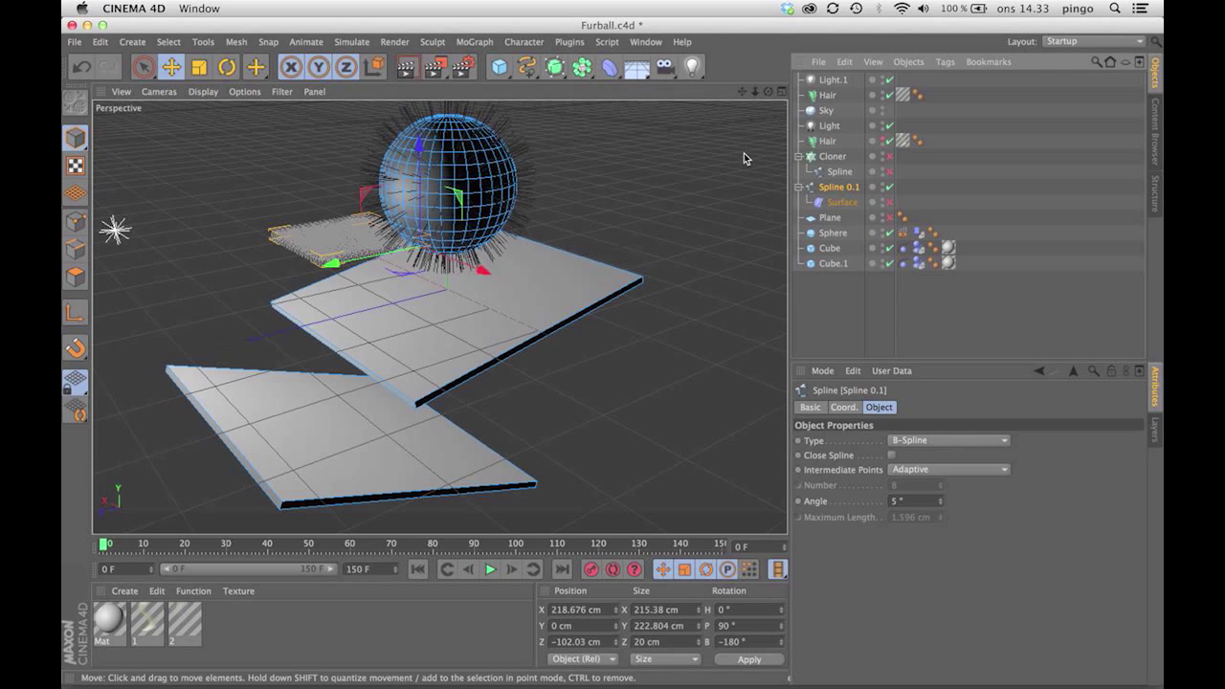
- Add a camera, frame Spline 0.1 from a low angle, then return to the editor camera
{"action": "left_click_drag", "start_coordinate": [672, 75], "coordinate": [713, 87]}
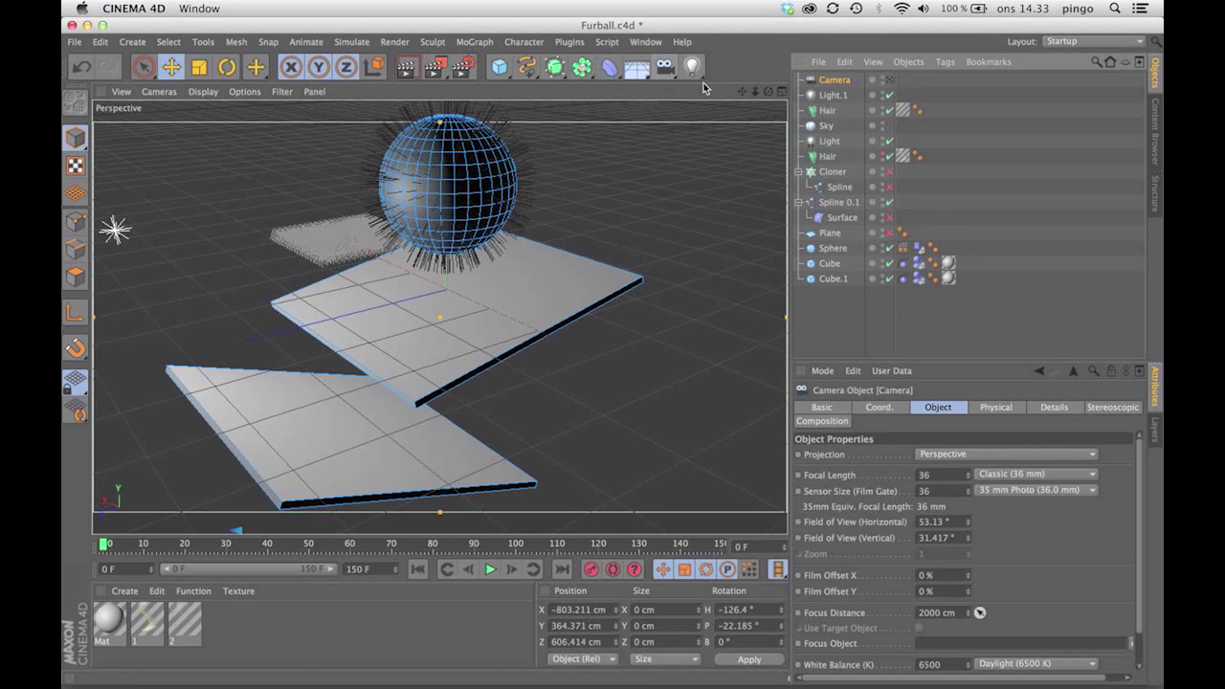
{"action": "left_click", "coordinate": [889, 80]}
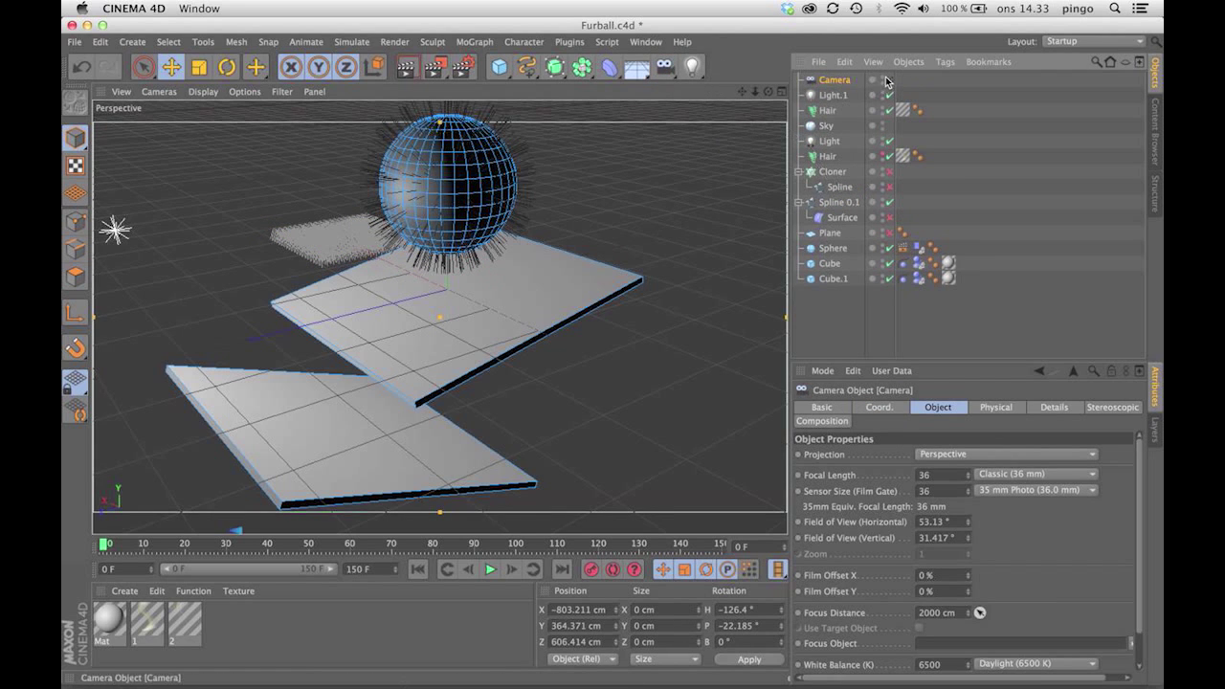
{"action": "left_click", "coordinate": [838, 202]}
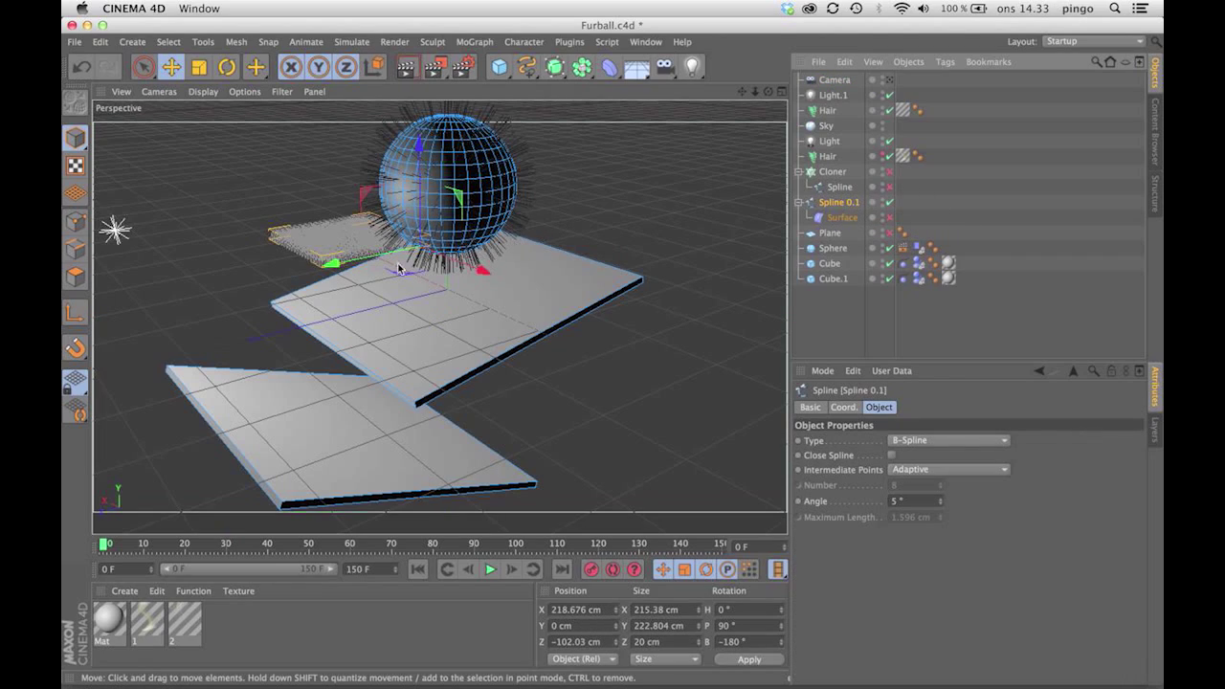
{"action": "key", "text": "o"}
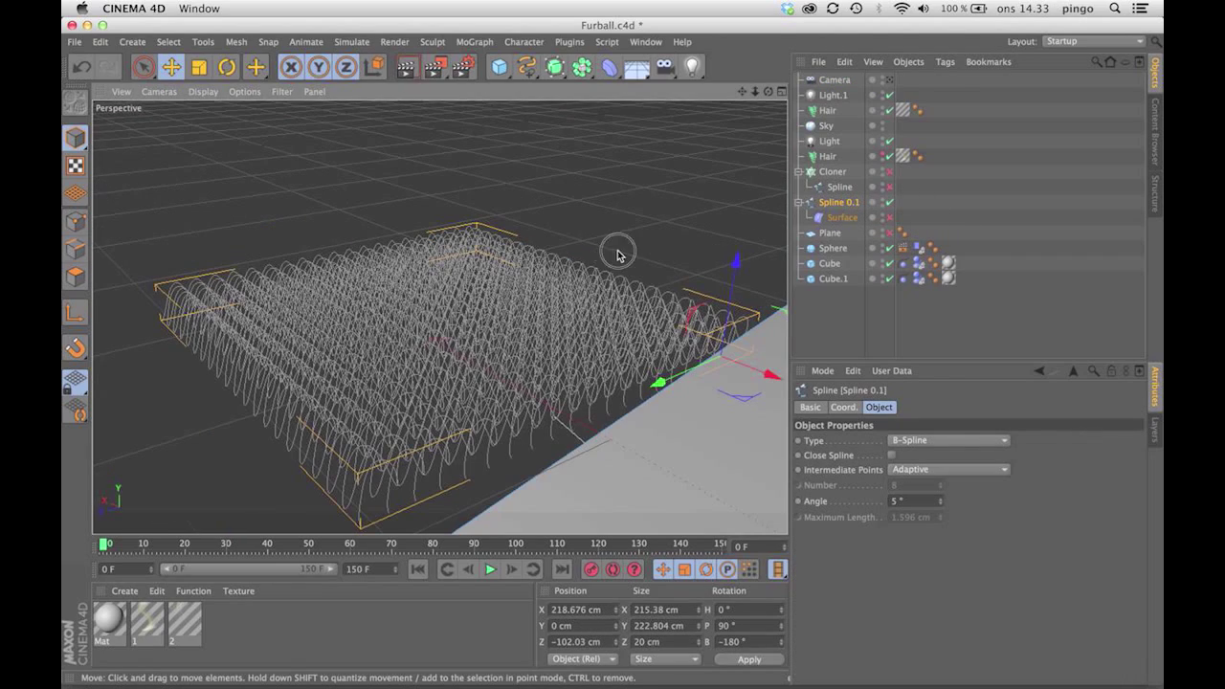
{"action": "left_click_drag", "start_coordinate": [618, 254], "coordinate": [637, 287], "text": "alt"}
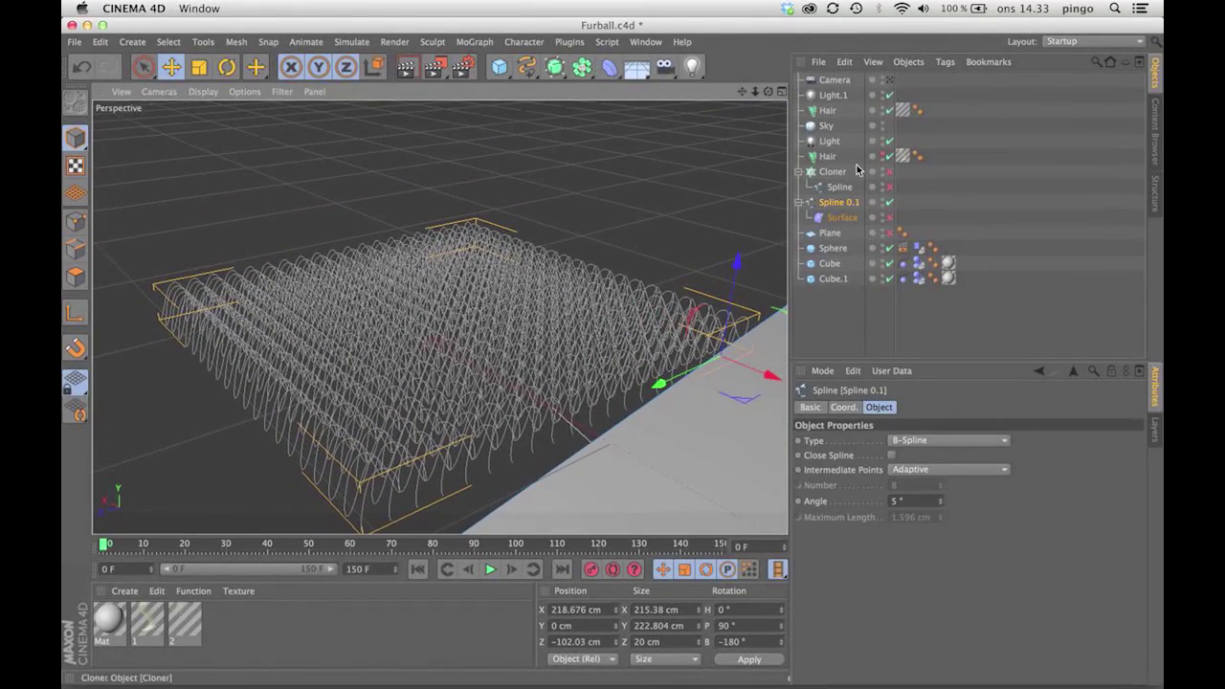
{"action": "left_click", "coordinate": [887, 80]}
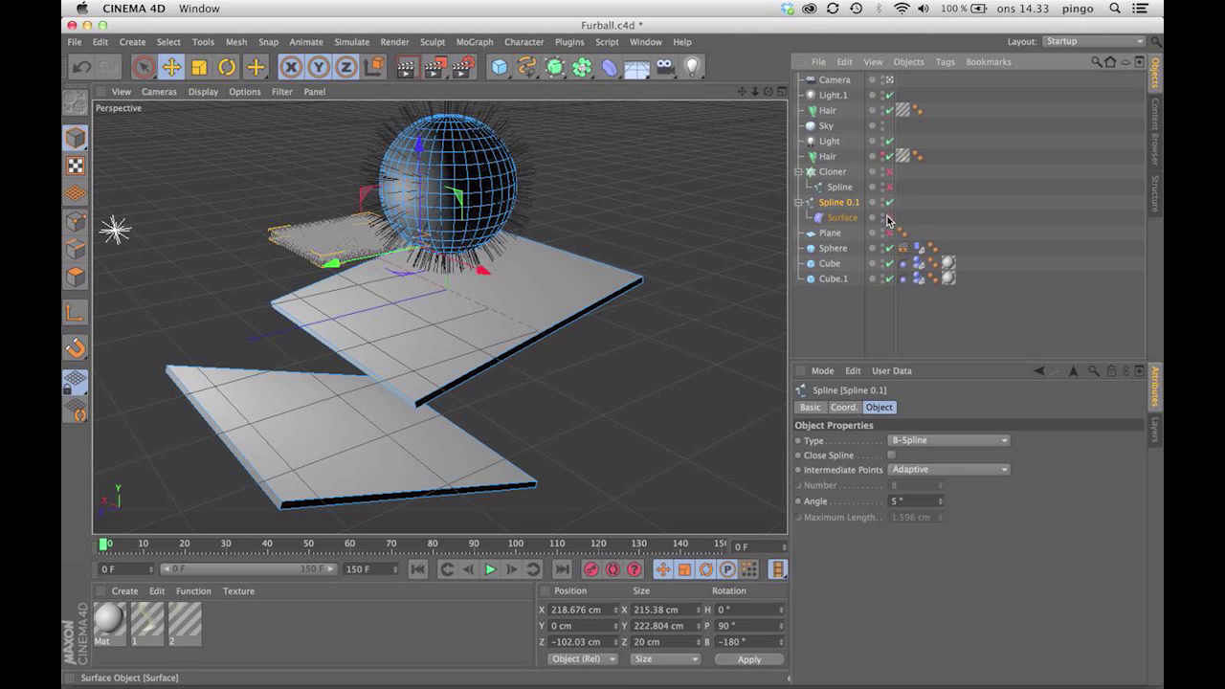
{"action": "left_click", "coordinate": [847, 218]}
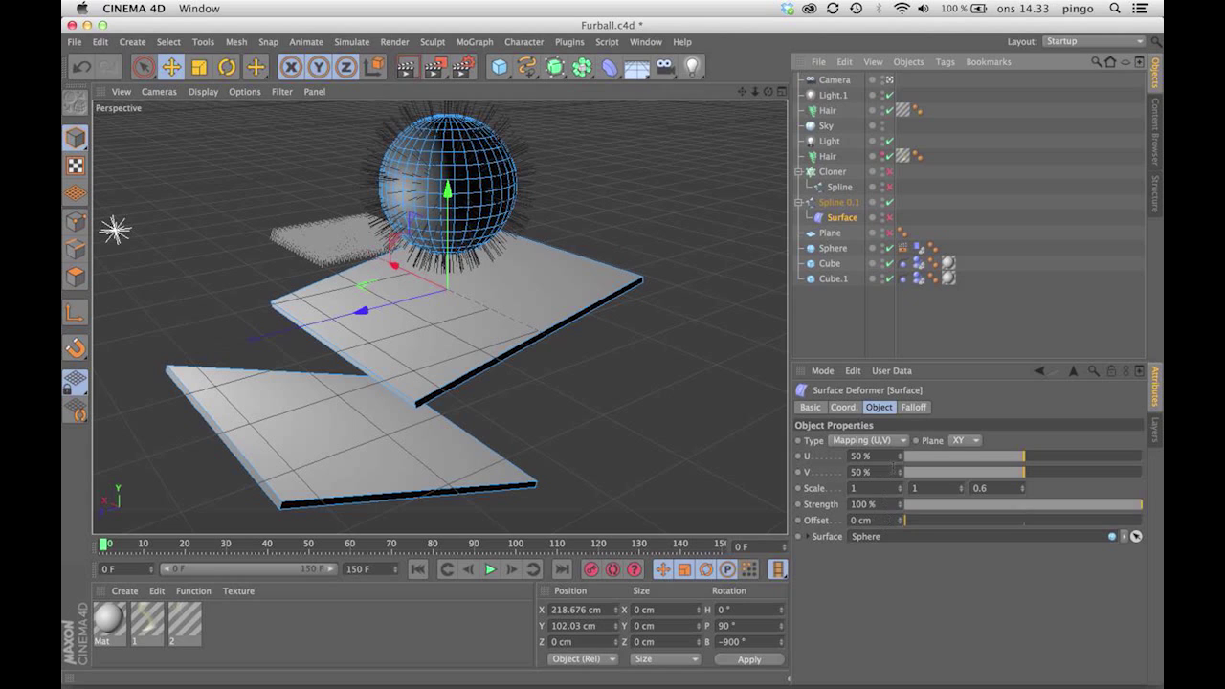
- Enable the Surface deformer and play the Furball animation to about frame 22
{"action": "left_click", "coordinate": [889, 219]}
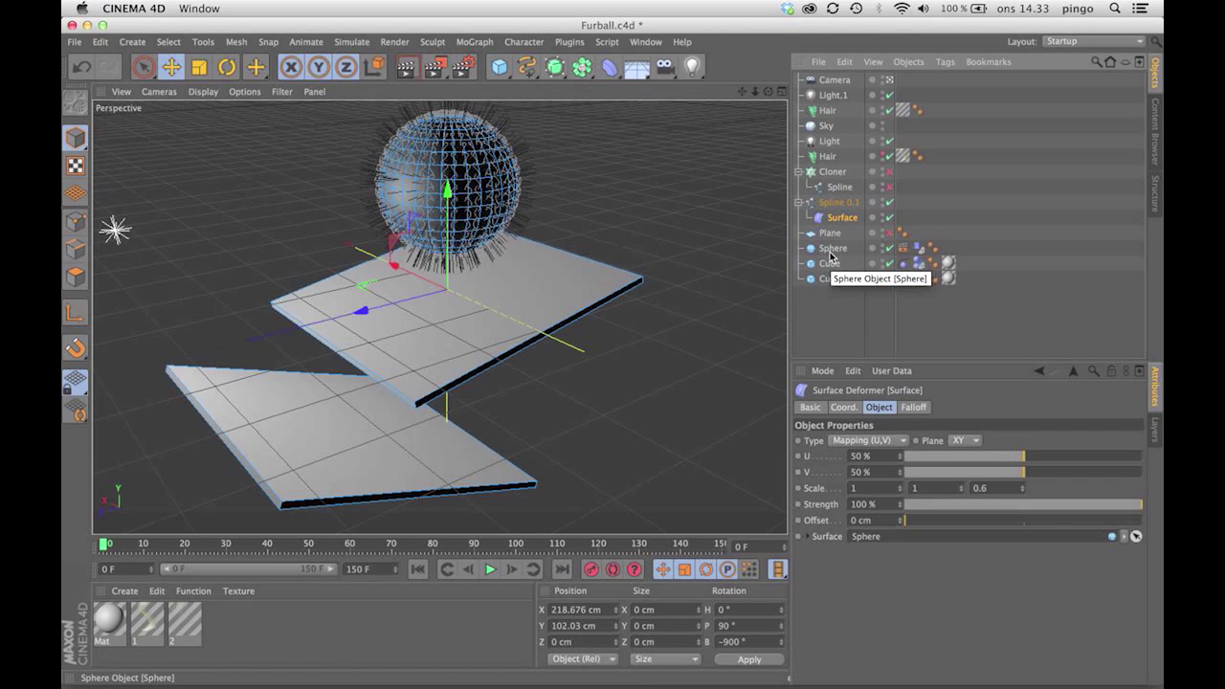
{"action": "left_click", "coordinate": [485, 575]}
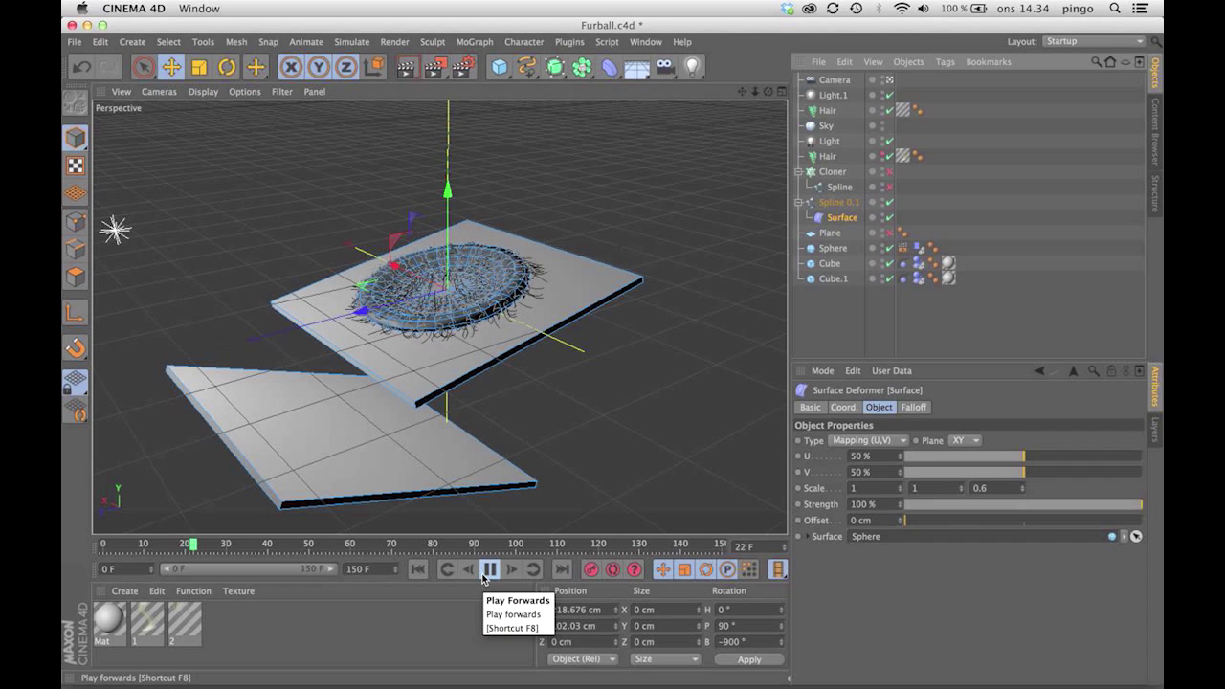
- Stop playback at frame 27 and compare both Hair objects' guides, hair counts and dynamics
{"action": "left_click", "coordinate": [488, 569]}
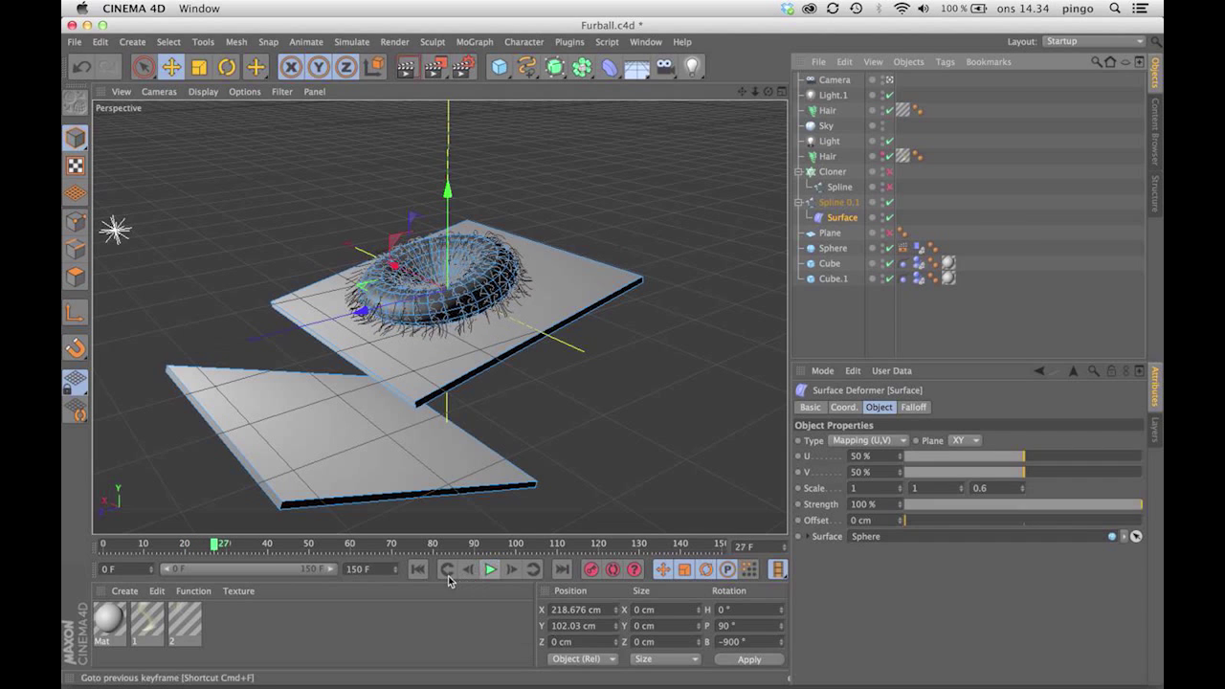
{"action": "left_click", "coordinate": [432, 332]}
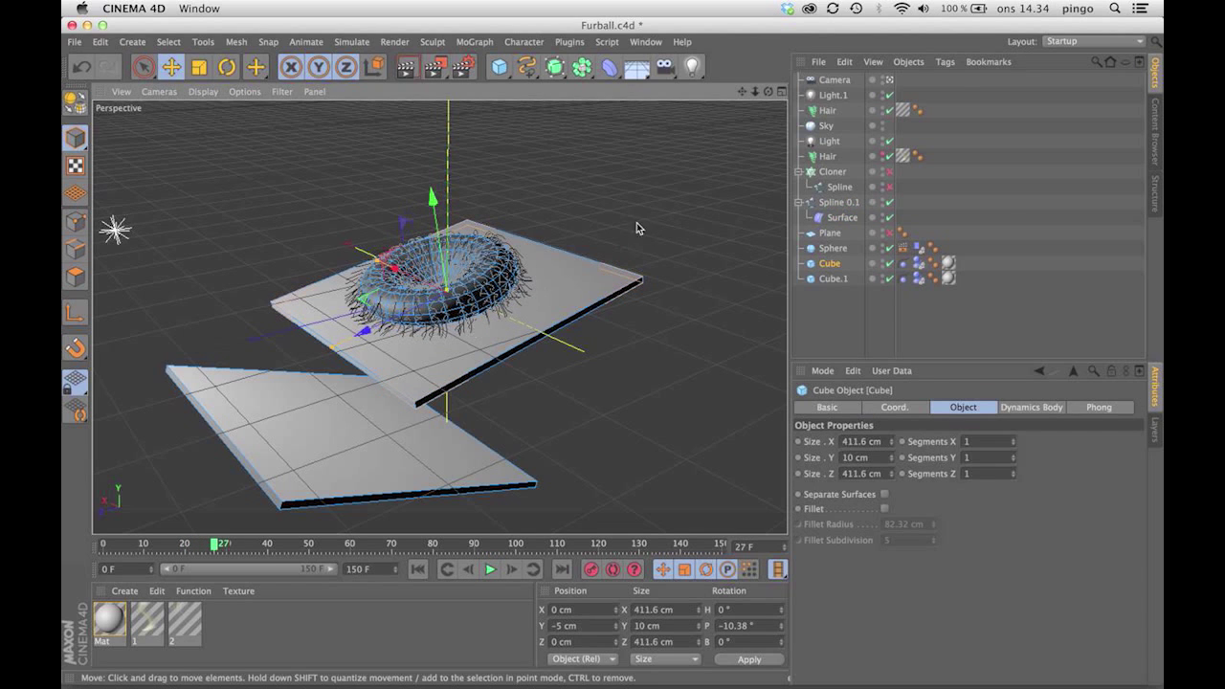
{"action": "left_click", "coordinate": [828, 156]}
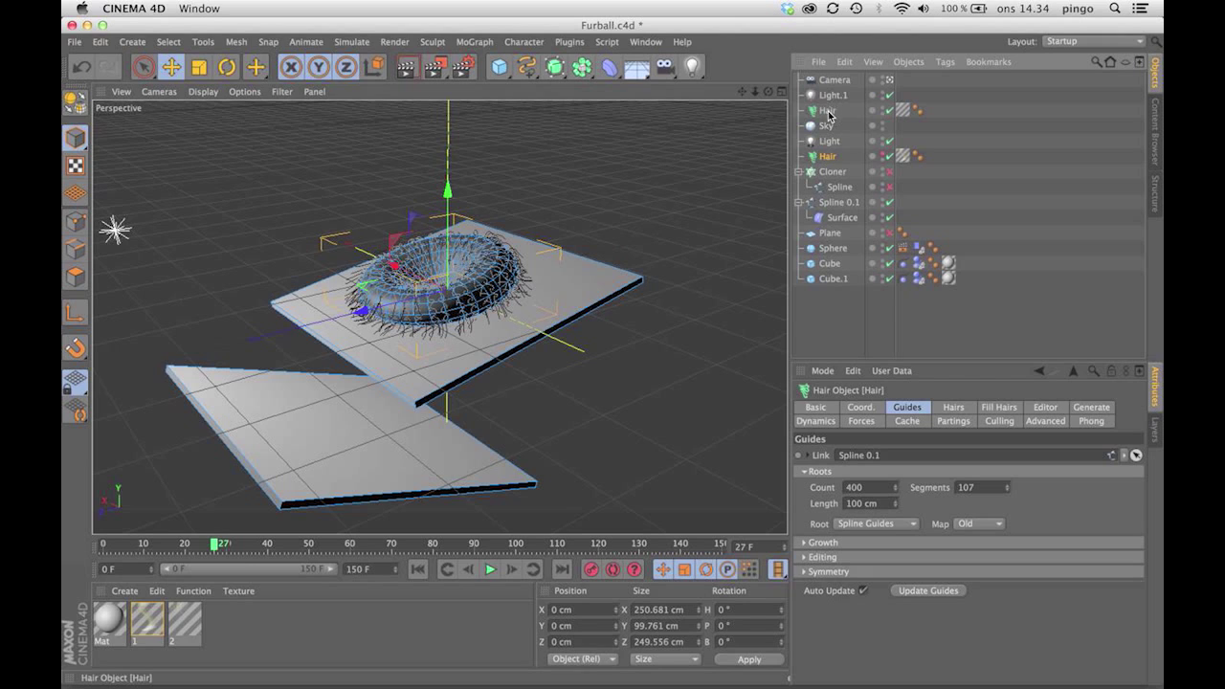
{"action": "left_click", "coordinate": [828, 112]}
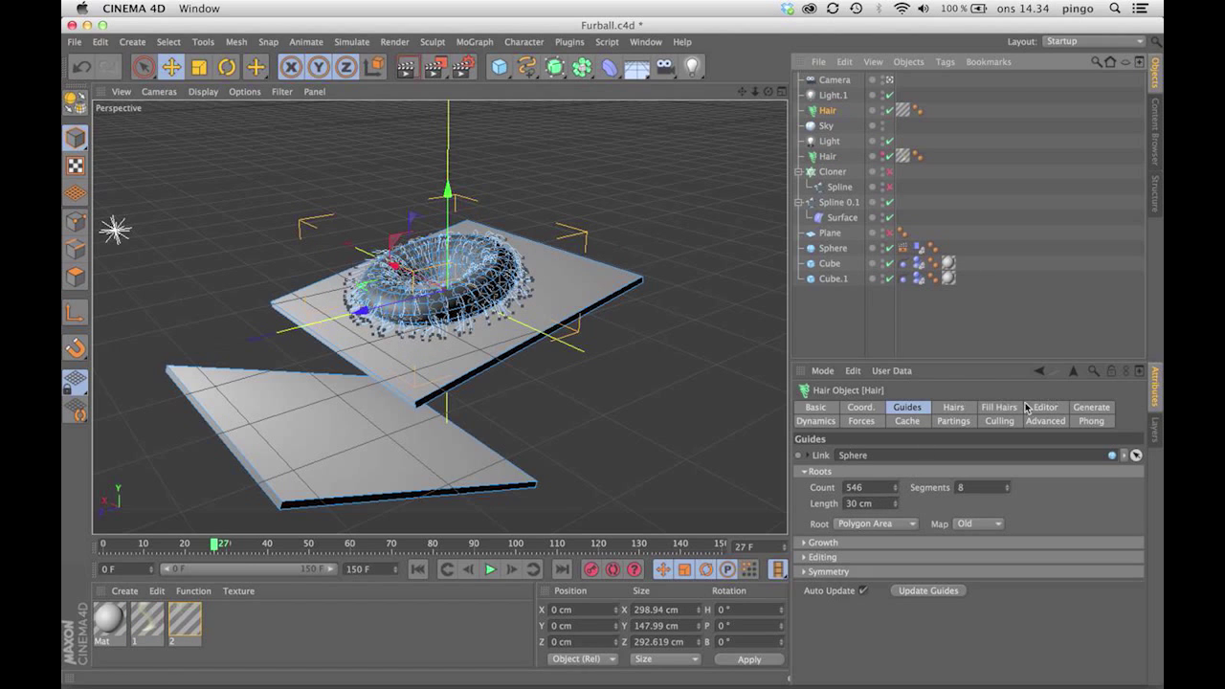
{"action": "left_click", "coordinate": [816, 421]}
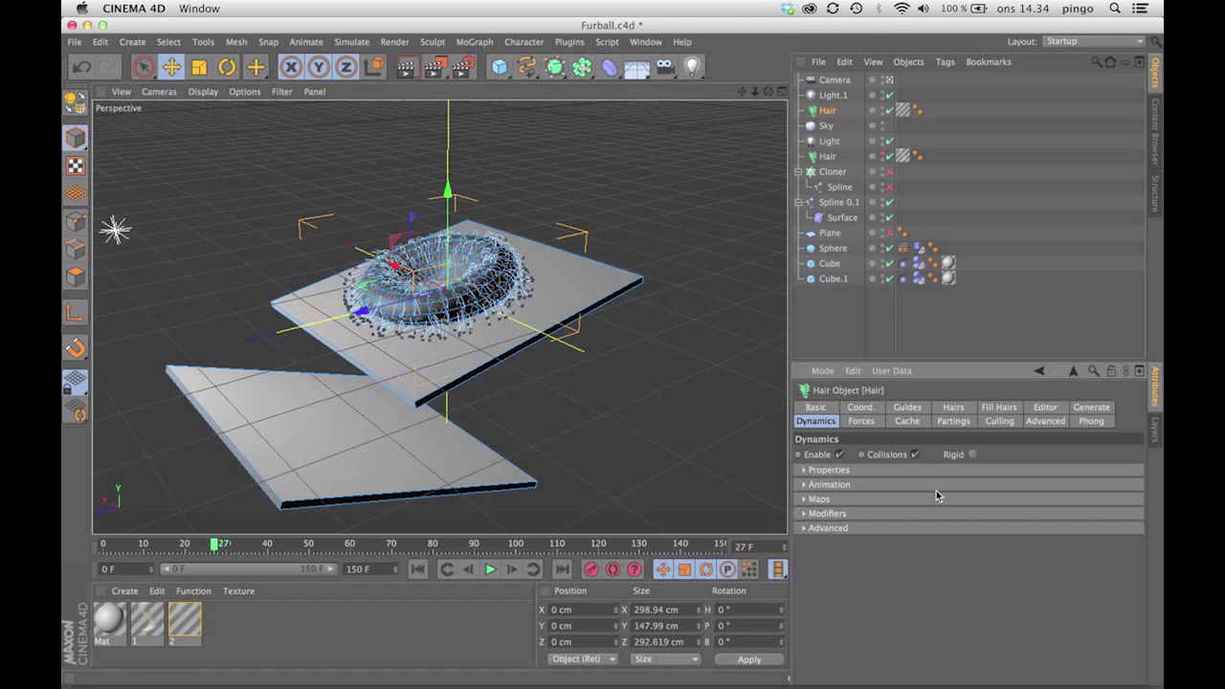
{"action": "left_click", "coordinate": [955, 407]}
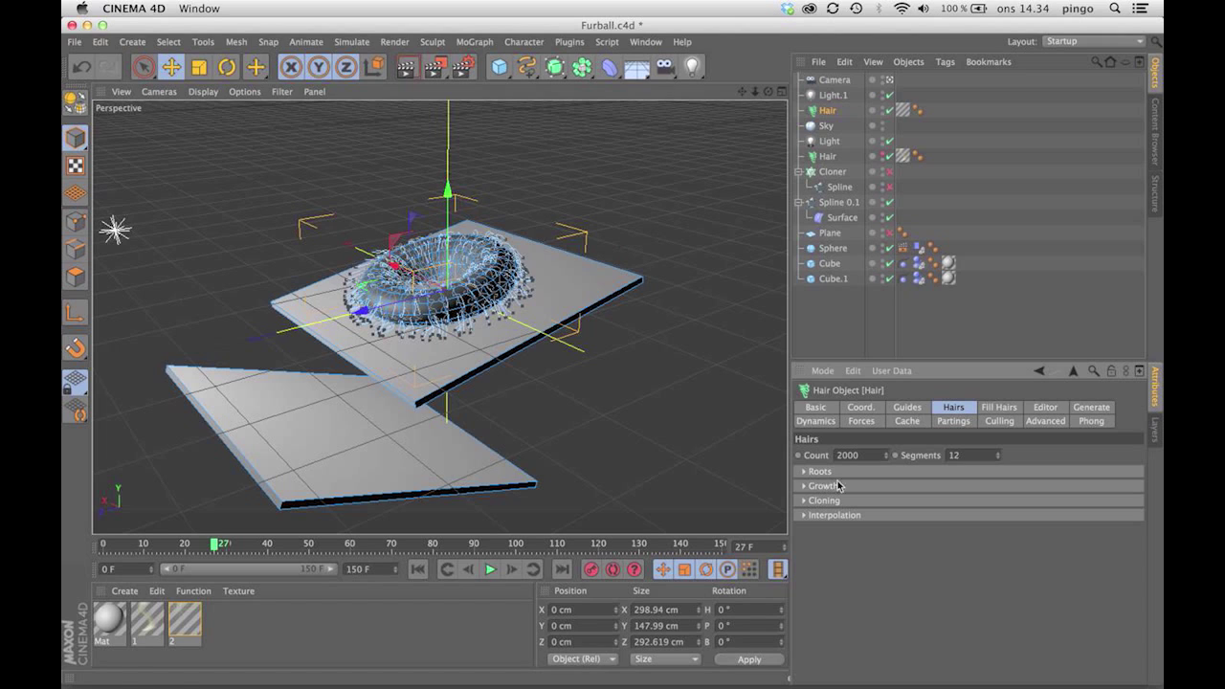
{"action": "left_click", "coordinate": [827, 156]}
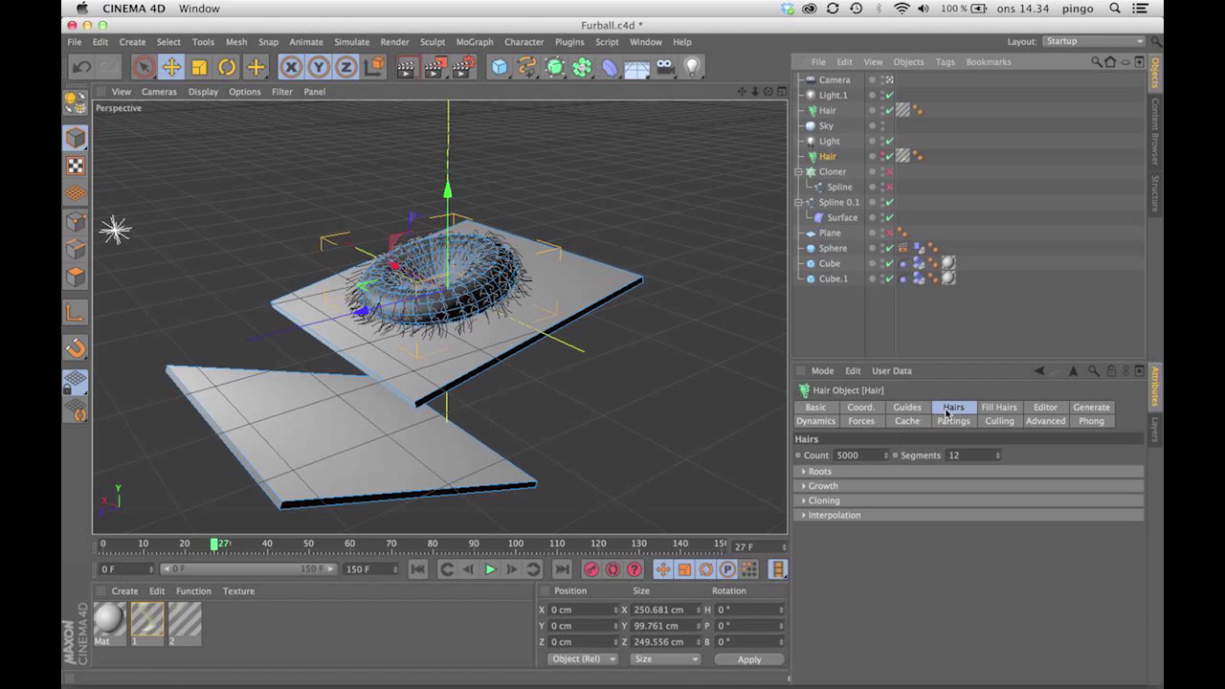
{"action": "left_click", "coordinate": [816, 422]}
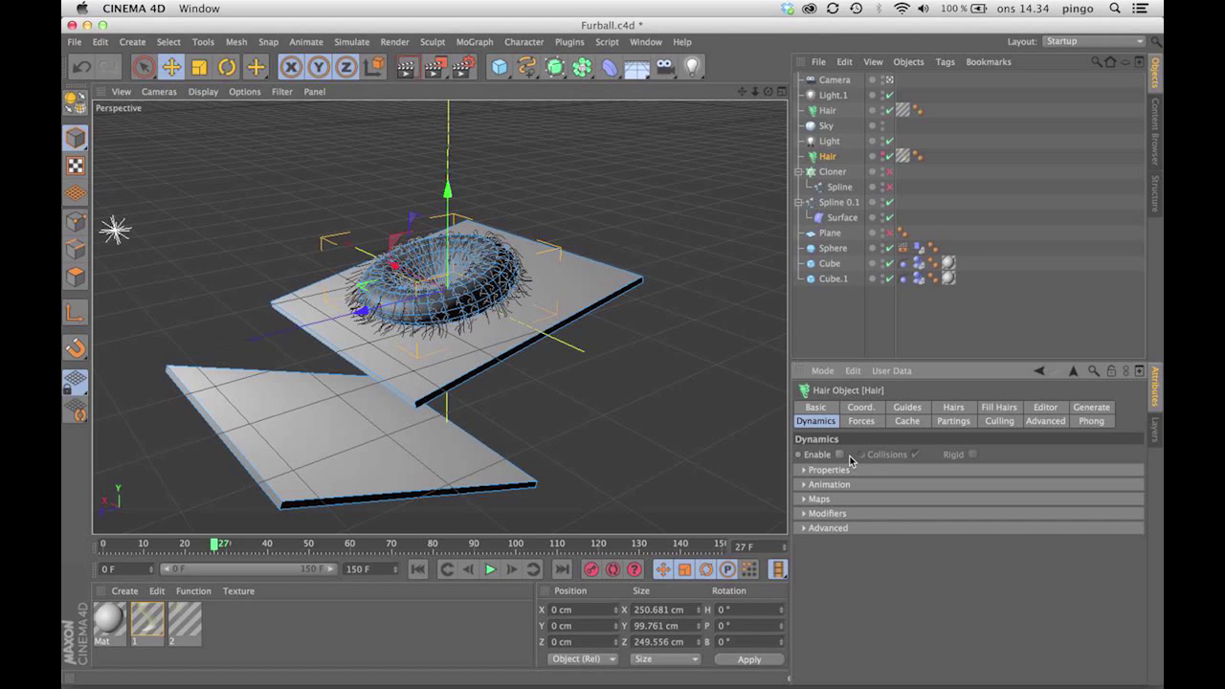
- Rewind to frame 0 and switch to the Wave_2.c4d document
{"action": "left_click", "coordinate": [425, 569]}
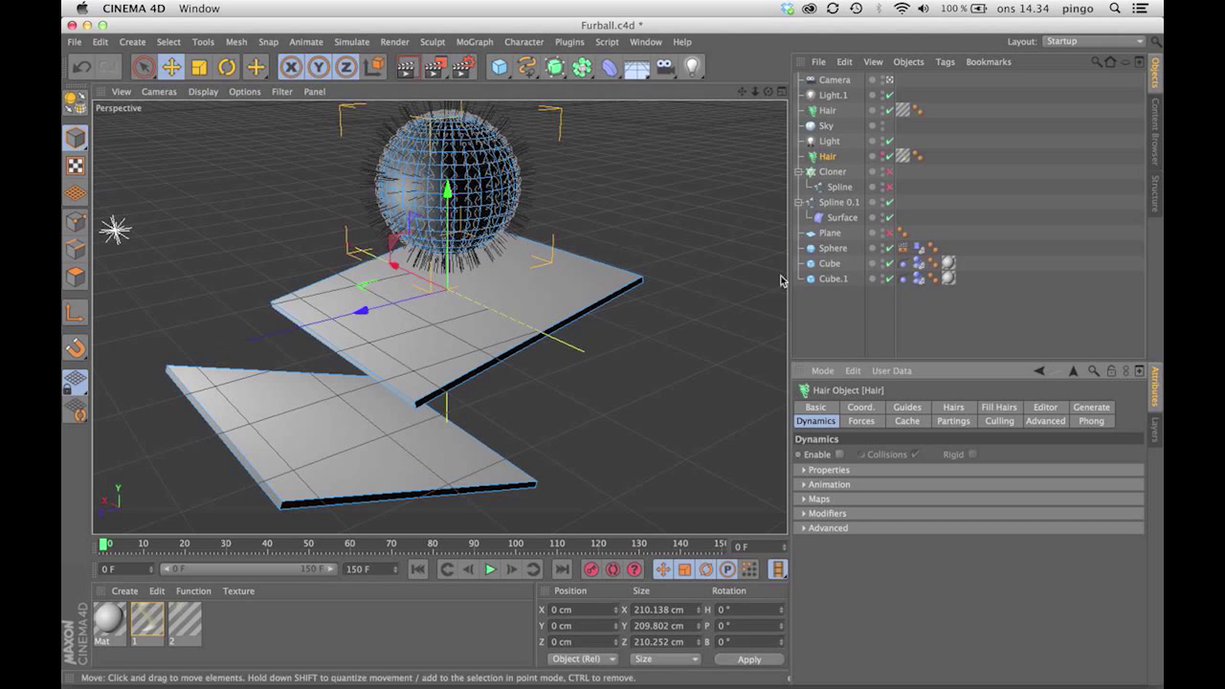
{"action": "left_click", "coordinate": [645, 42]}
{"action": "left_click", "coordinate": [673, 402]}
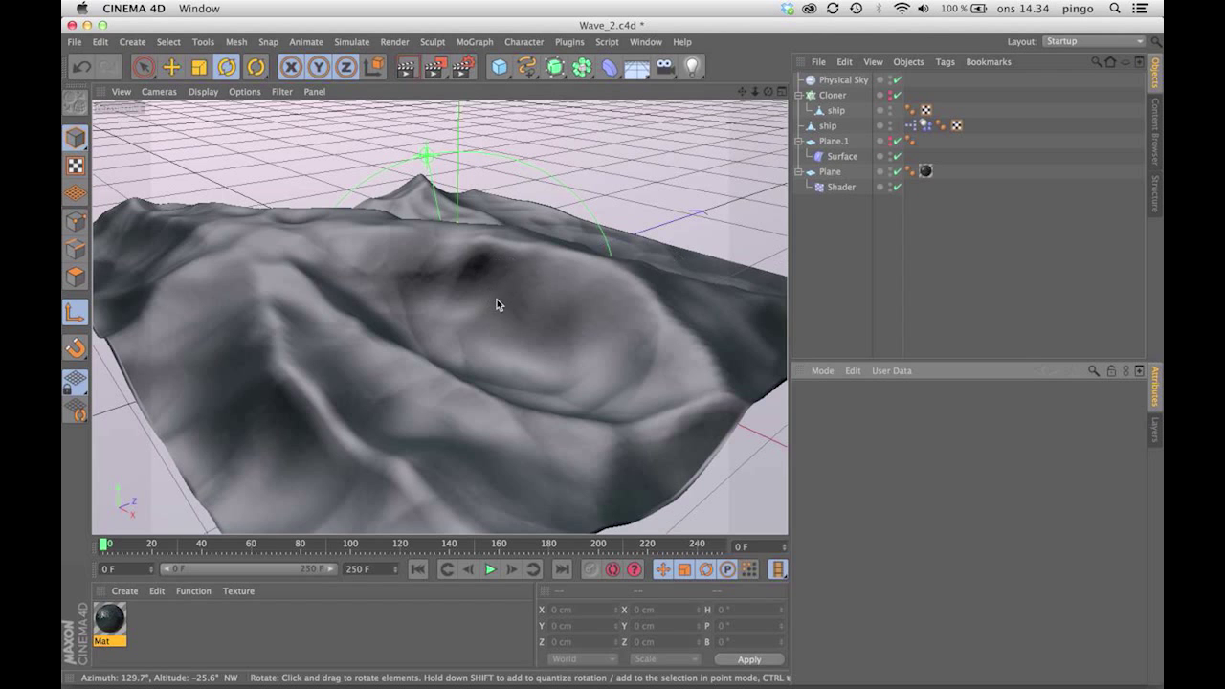
- Play the Wave_2 animation from the start, stop at frame 220, and rewind to frame 0
{"action": "left_click", "coordinate": [418, 569]}
{"action": "left_click", "coordinate": [489, 569]}
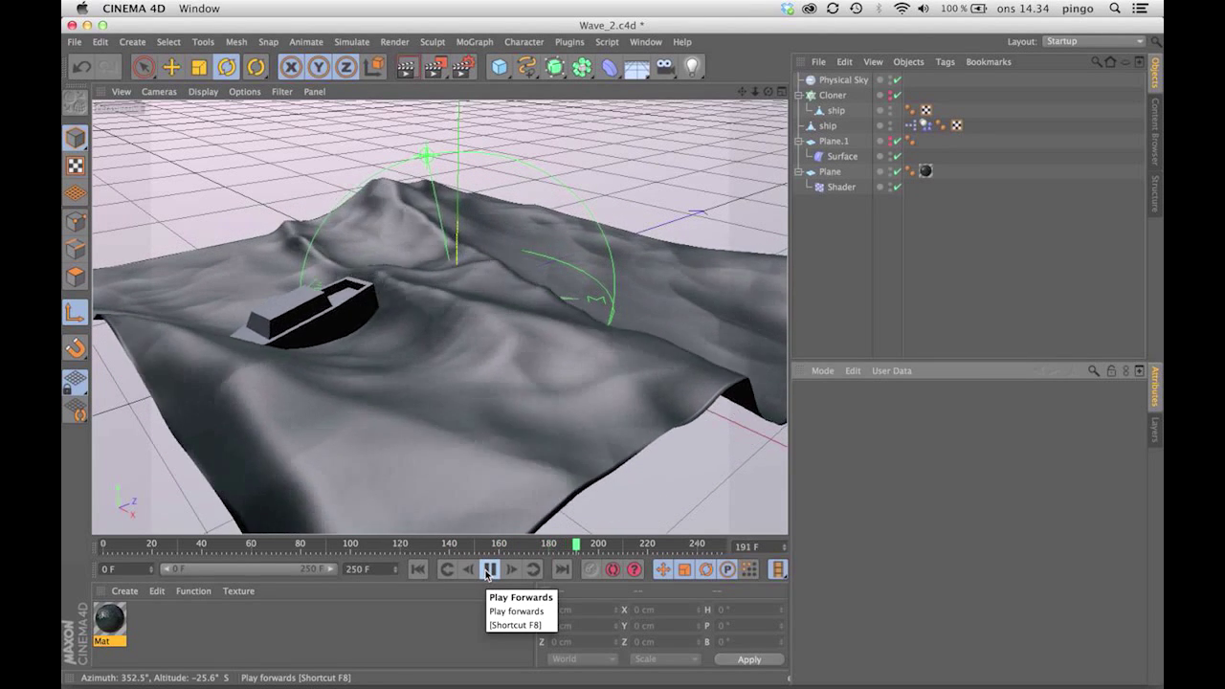
{"action": "left_click", "coordinate": [488, 570]}
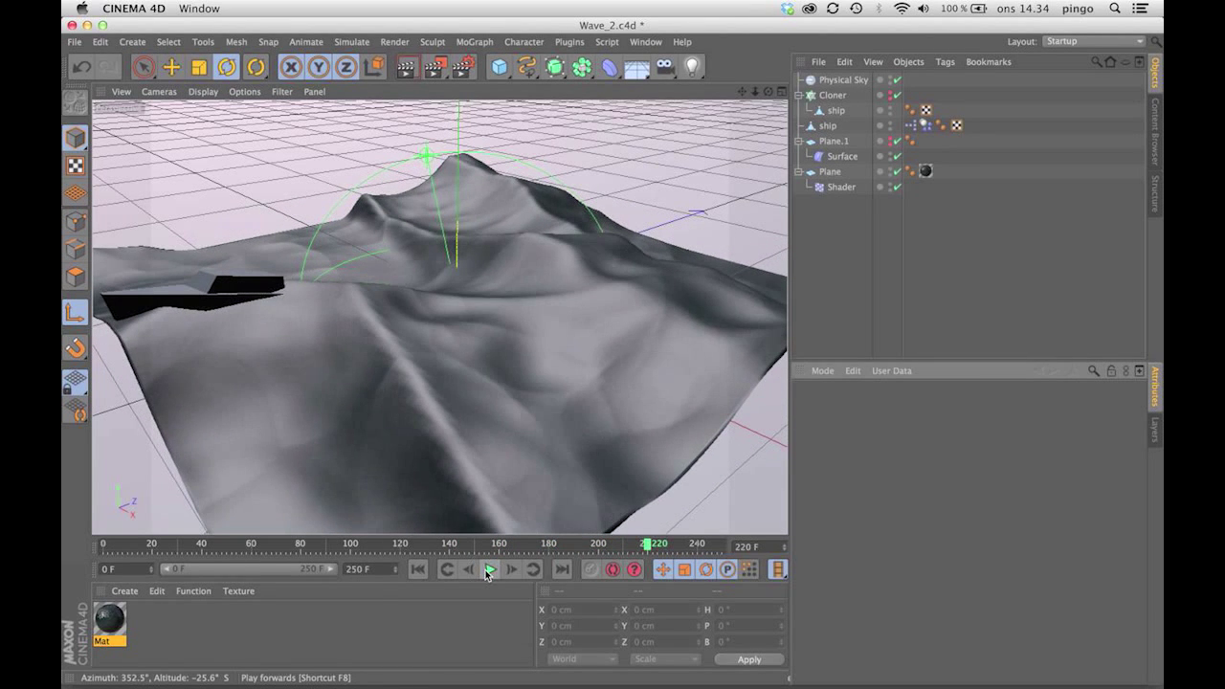
{"action": "left_click", "coordinate": [418, 570]}
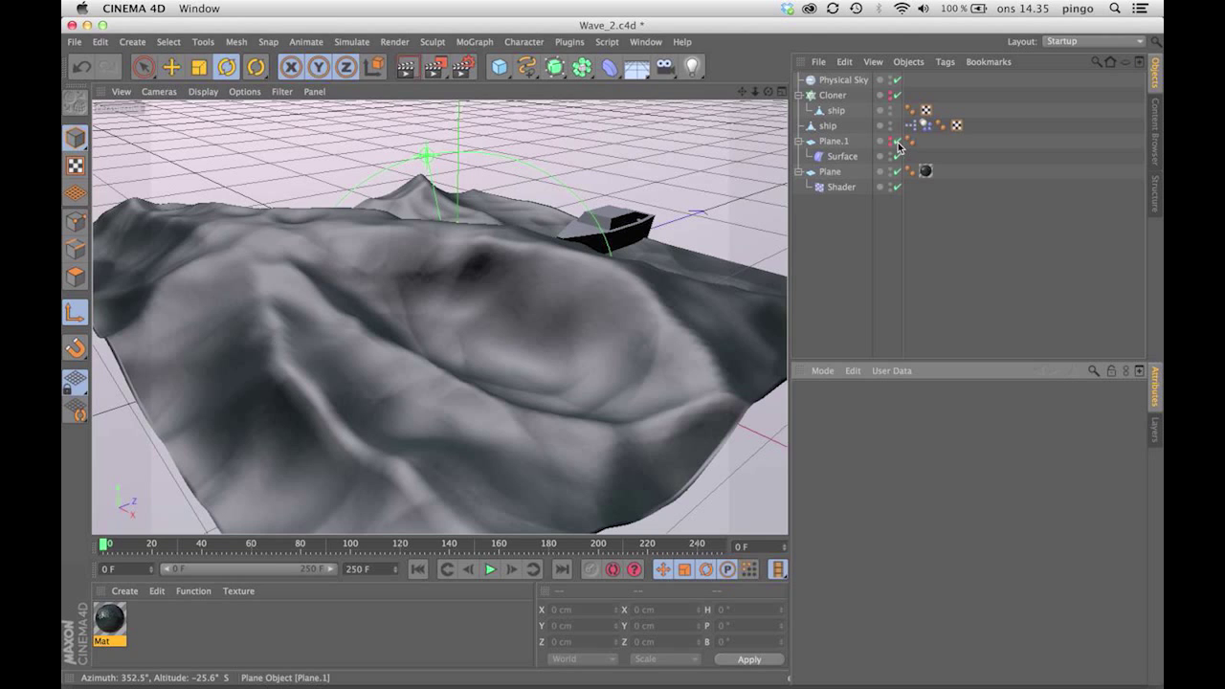
- Disable the wave Plane and play the animation so the ship moves on its own
{"action": "left_click", "coordinate": [846, 143]}
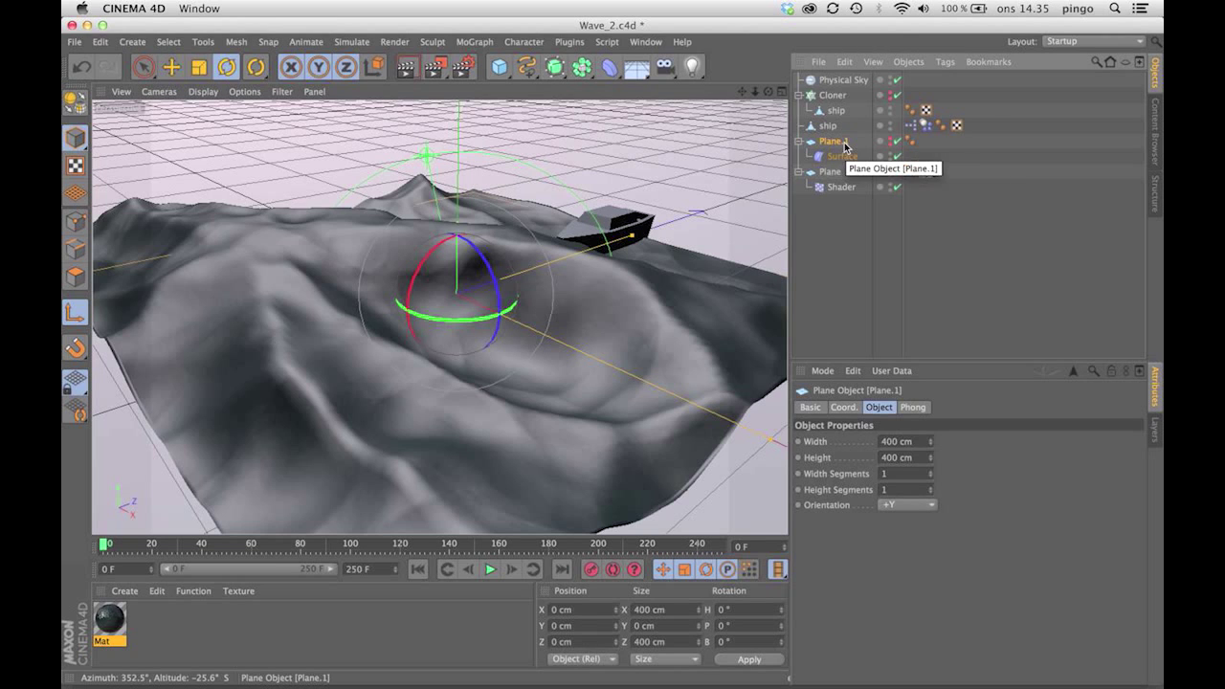
{"action": "left_click", "coordinate": [894, 172]}
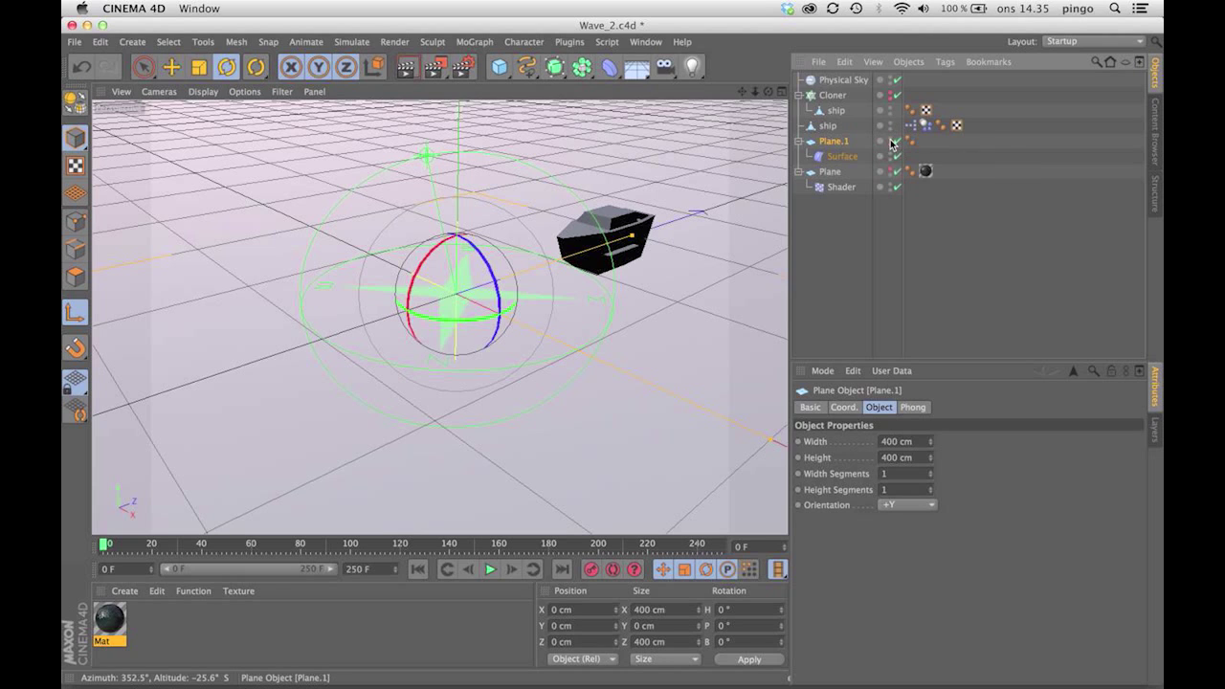
{"action": "left_click", "coordinate": [890, 122]}
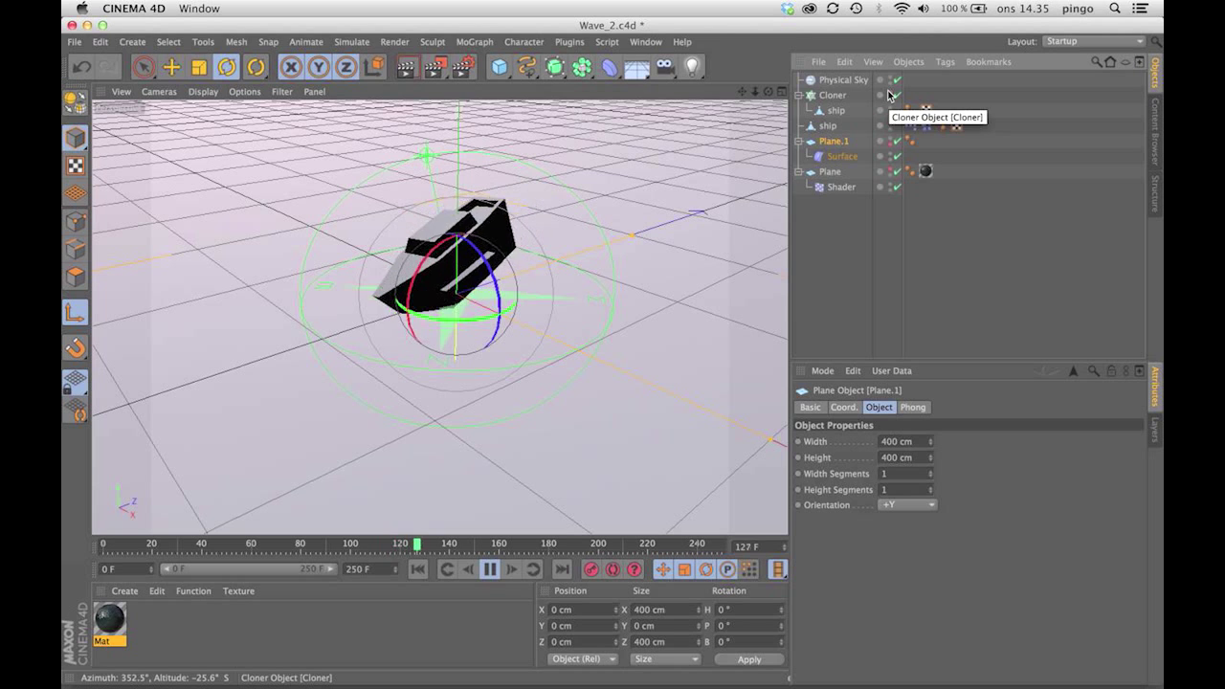
- Select the Cloner to show its Object settings linked to Plane.1
{"action": "left_click", "coordinate": [824, 95]}
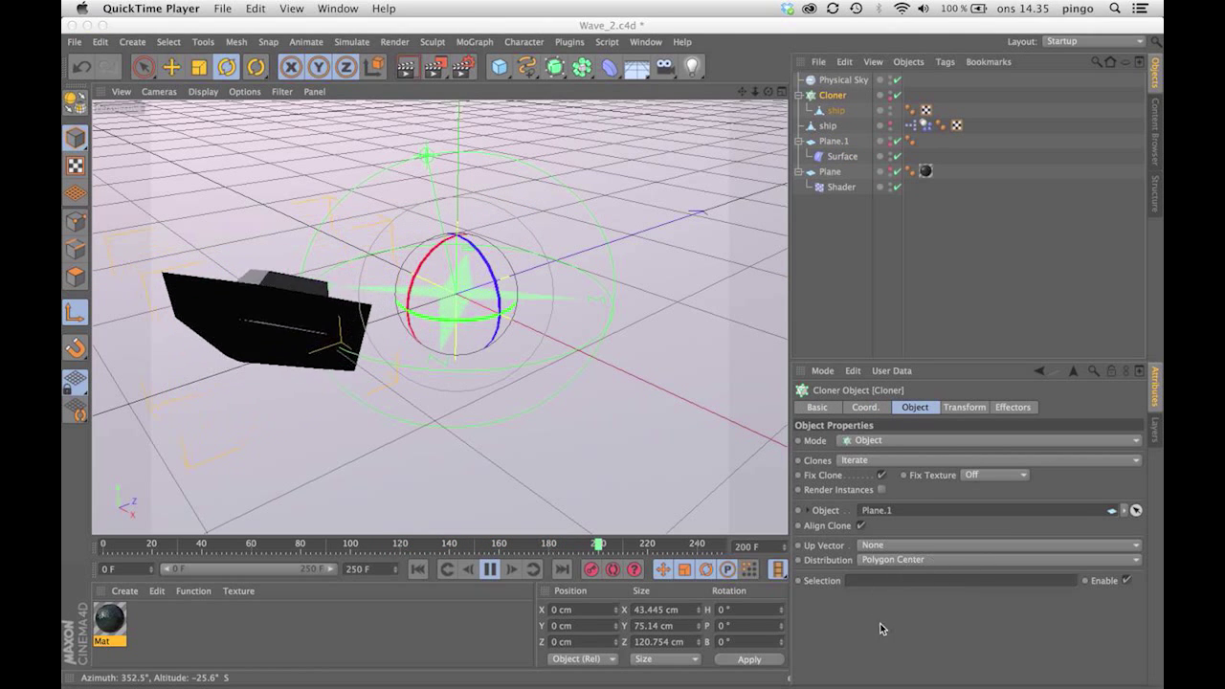
{"action": "left_click", "coordinate": [857, 258]}
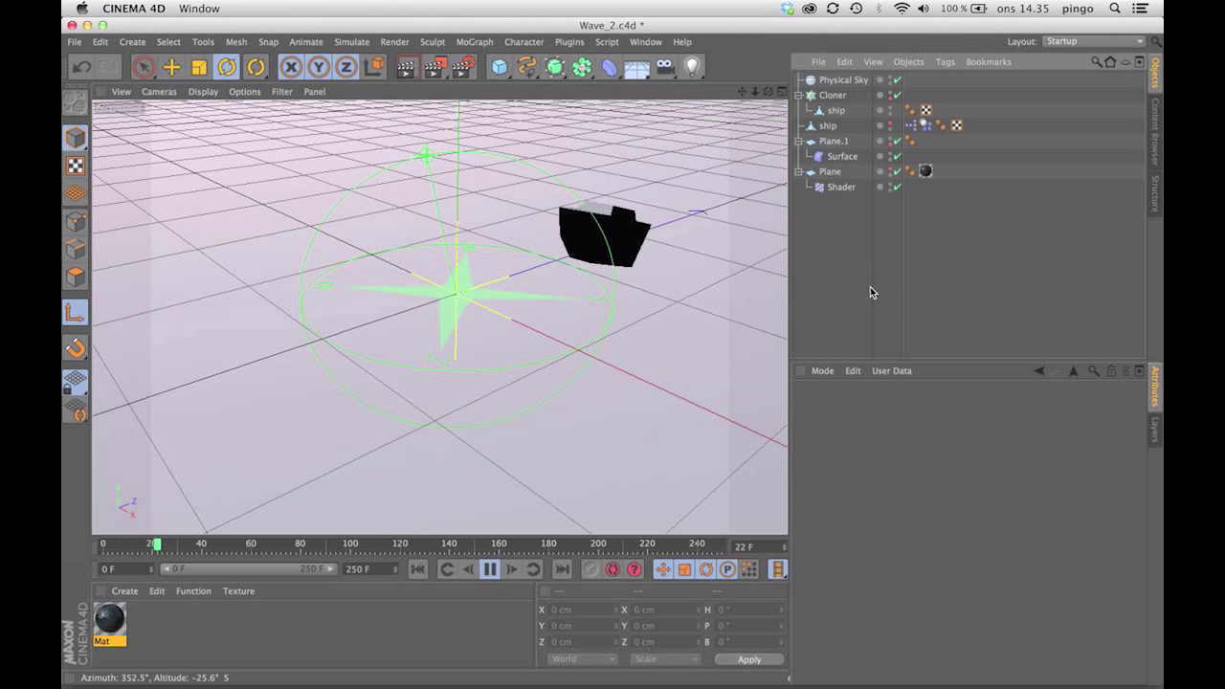
{"action": "left_click", "coordinate": [831, 95]}
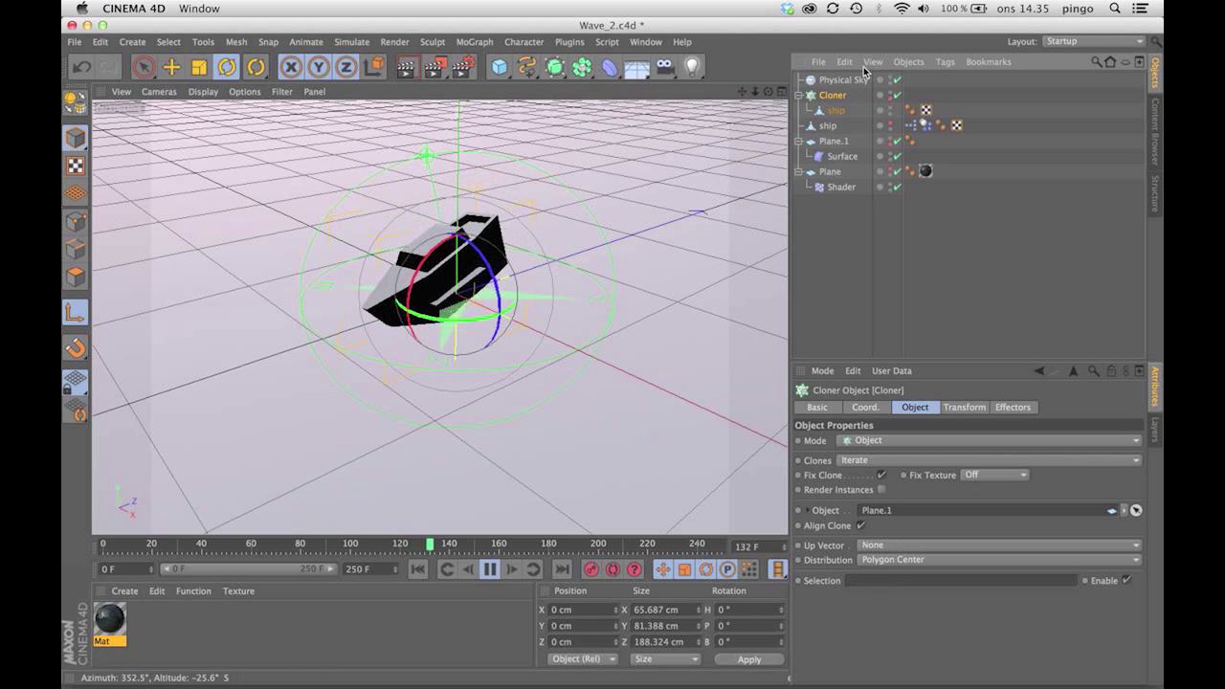
- Open the ship's XPresso graph and expand the ship node's Global Matrix port fed by the Cloner
{"action": "double_click", "coordinate": [909, 126]}
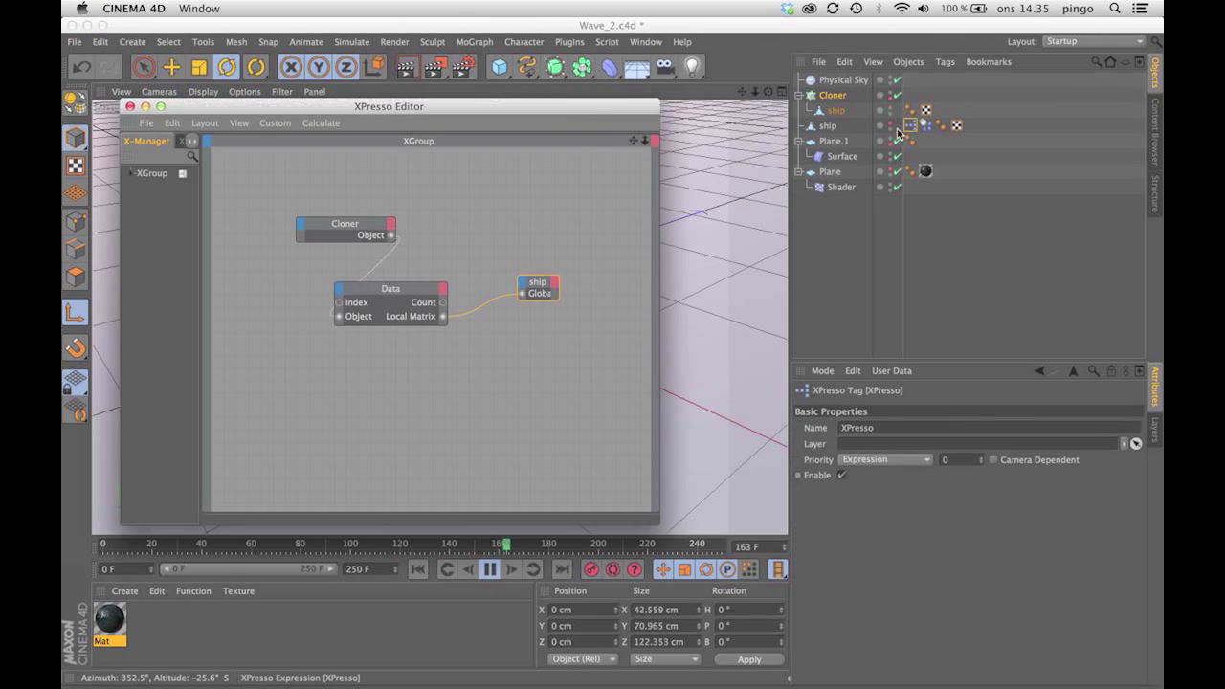
{"action": "left_click_drag", "start_coordinate": [560, 116], "coordinate": [932, 203]}
{"action": "left_click_drag", "start_coordinate": [722, 313], "coordinate": [635, 391]}
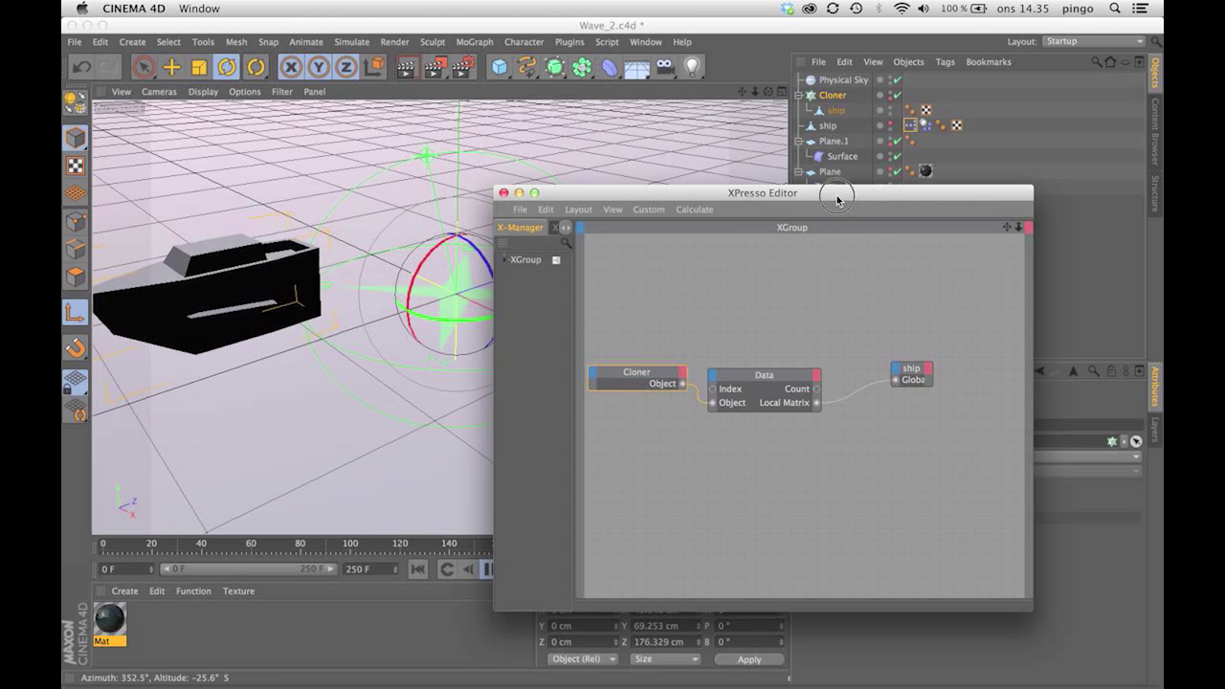
{"action": "left_click_drag", "start_coordinate": [845, 194], "coordinate": [790, 318]}
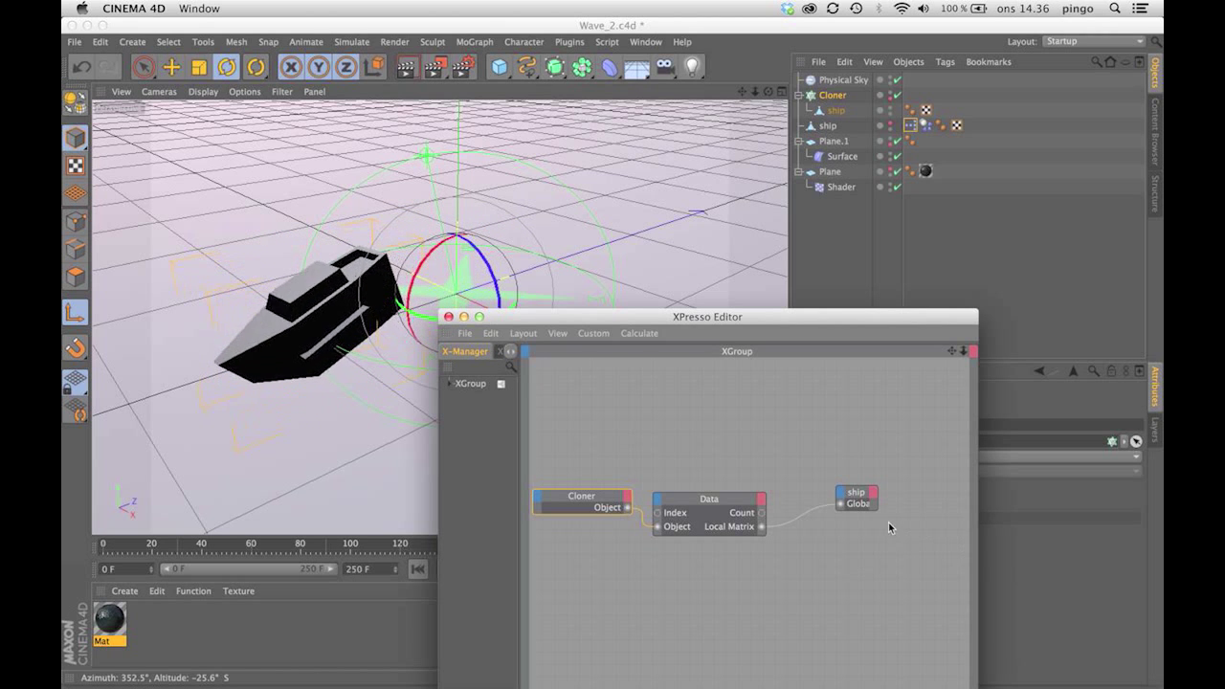
{"action": "left_click_drag", "start_coordinate": [877, 506], "coordinate": [901, 507]}
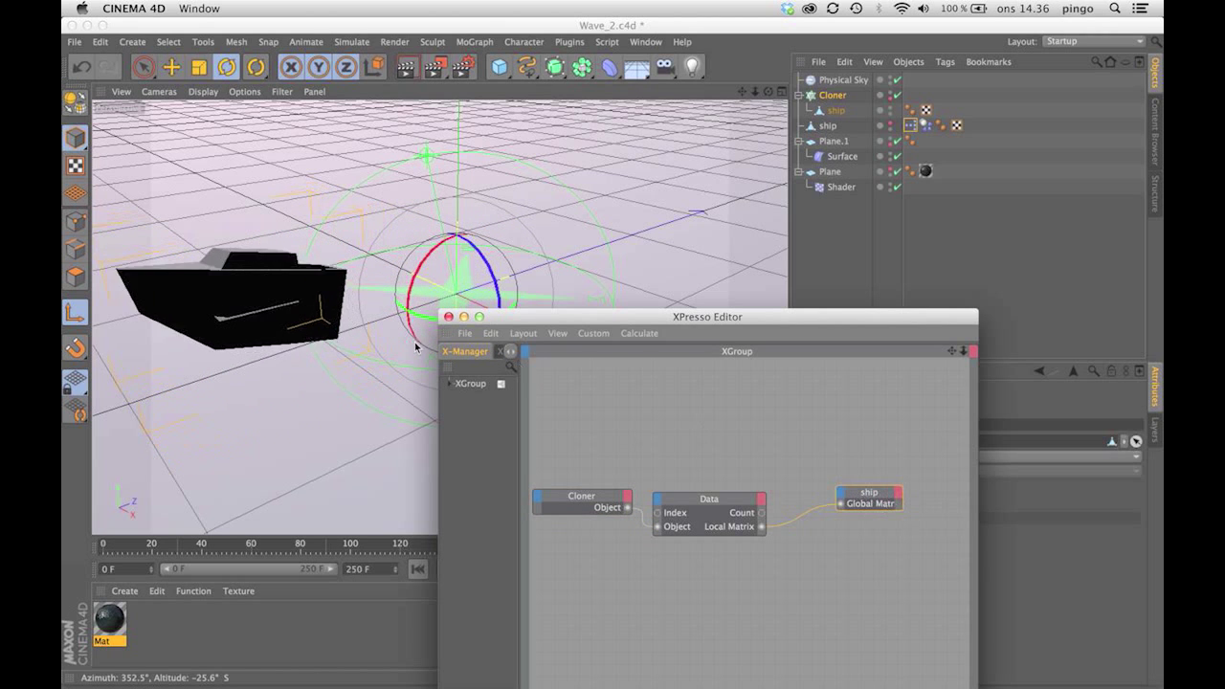
- Close the XPresso Editor and re-enable the wave Plane
{"action": "left_click", "coordinate": [445, 317]}
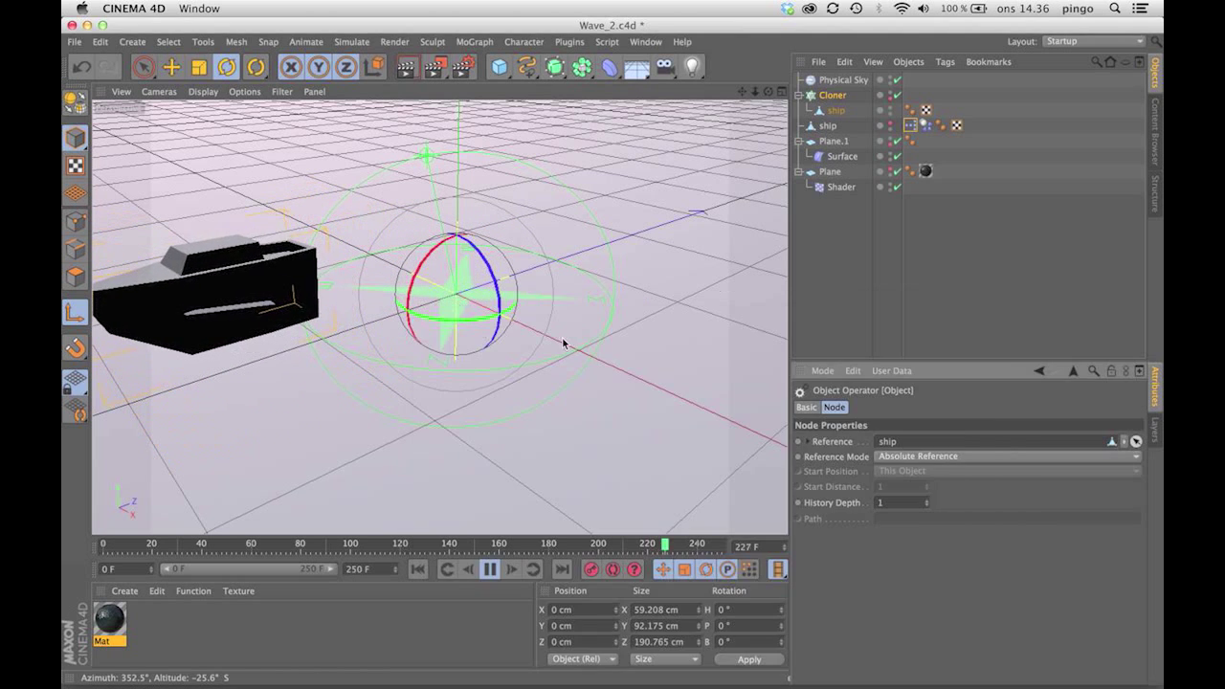
{"action": "left_click", "coordinate": [829, 172]}
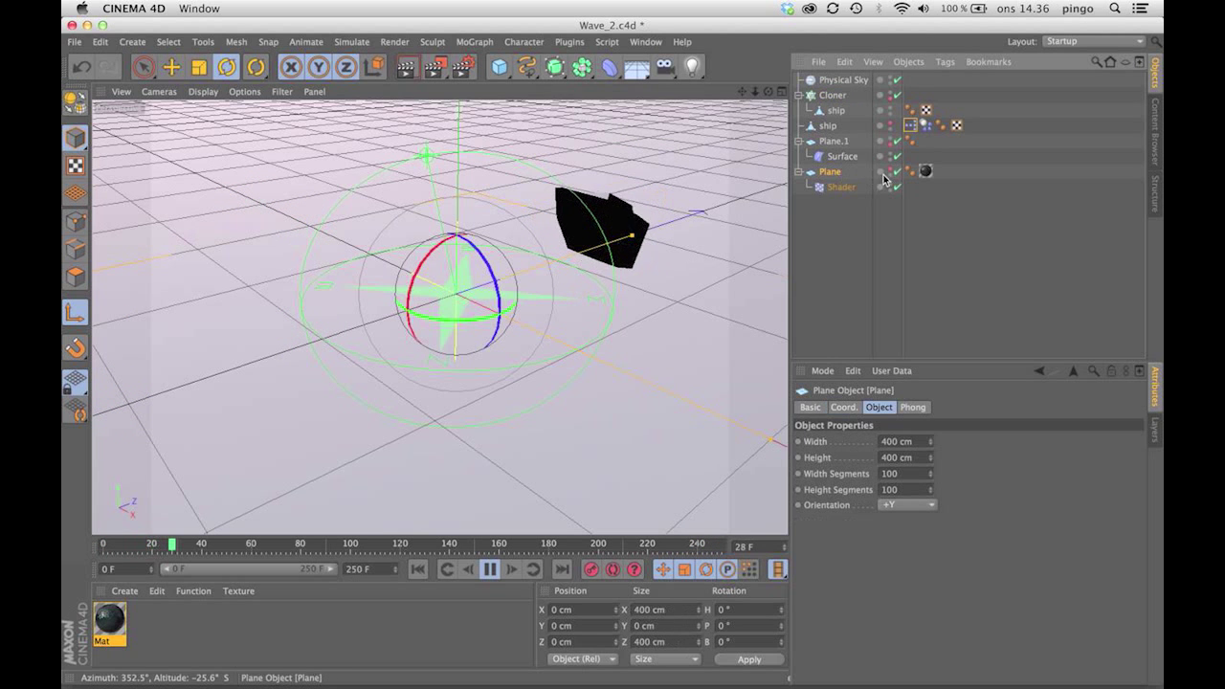
{"action": "left_click", "coordinate": [890, 172]}
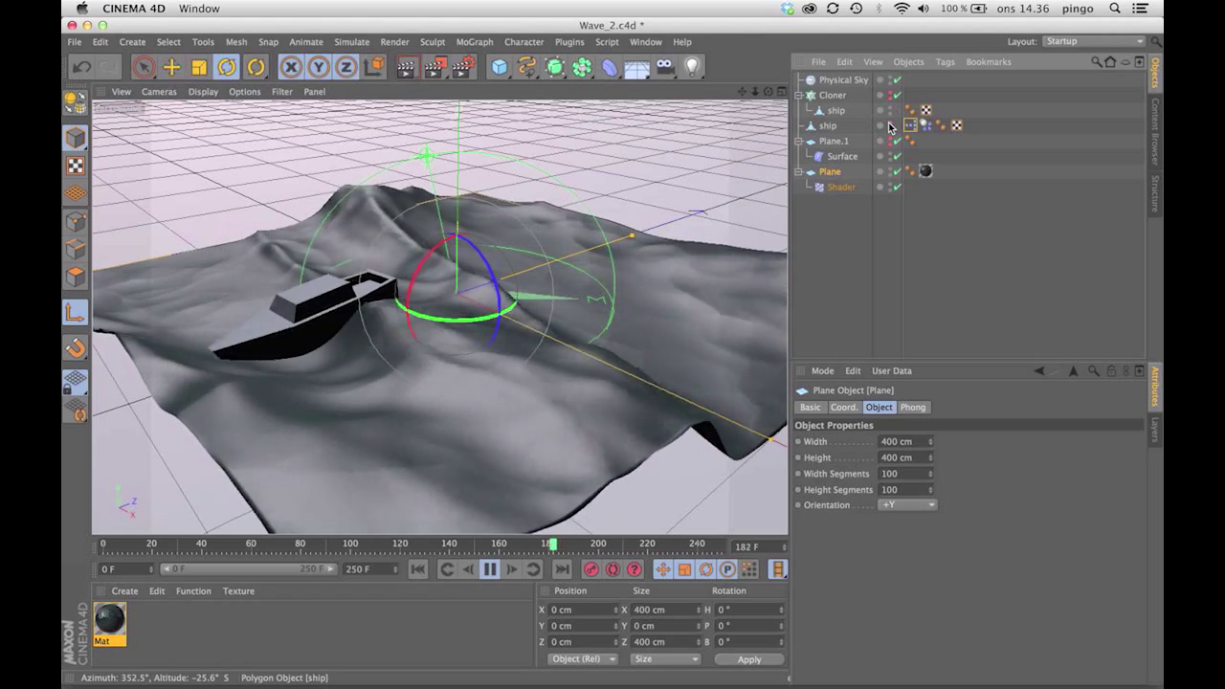
- Show the ship's Dynamics Body Force settings and restart the simulation from frame 0
{"action": "left_click", "coordinate": [894, 129]}
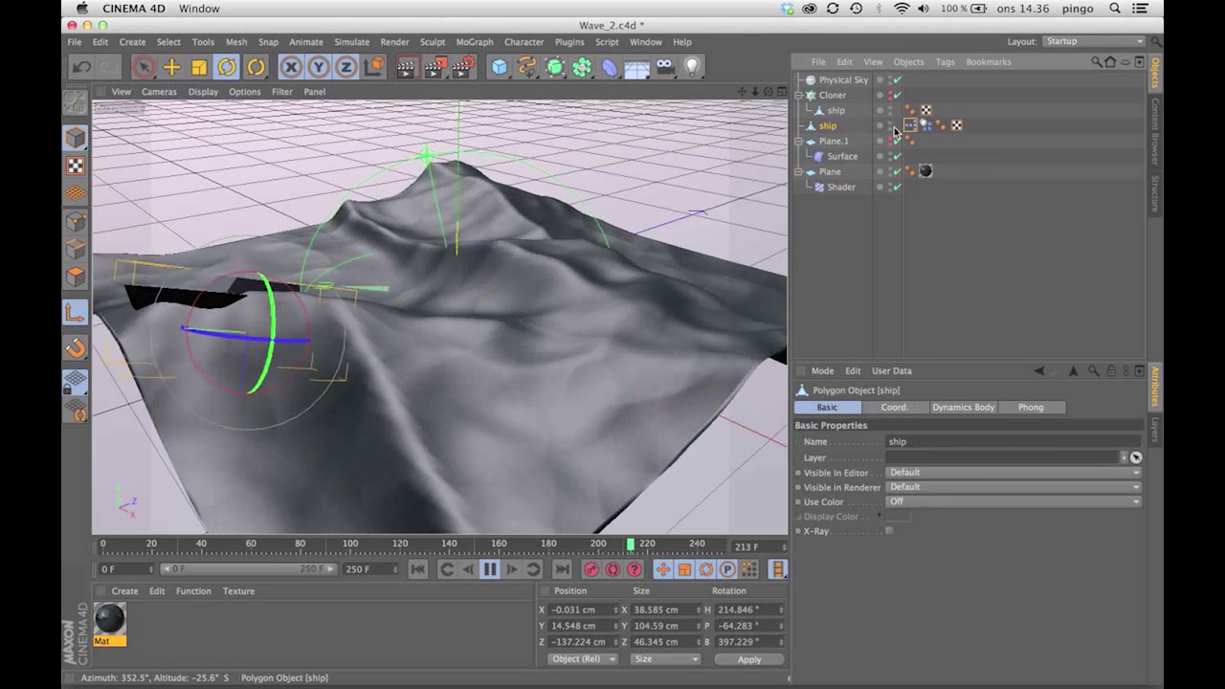
{"action": "left_click", "coordinate": [925, 125]}
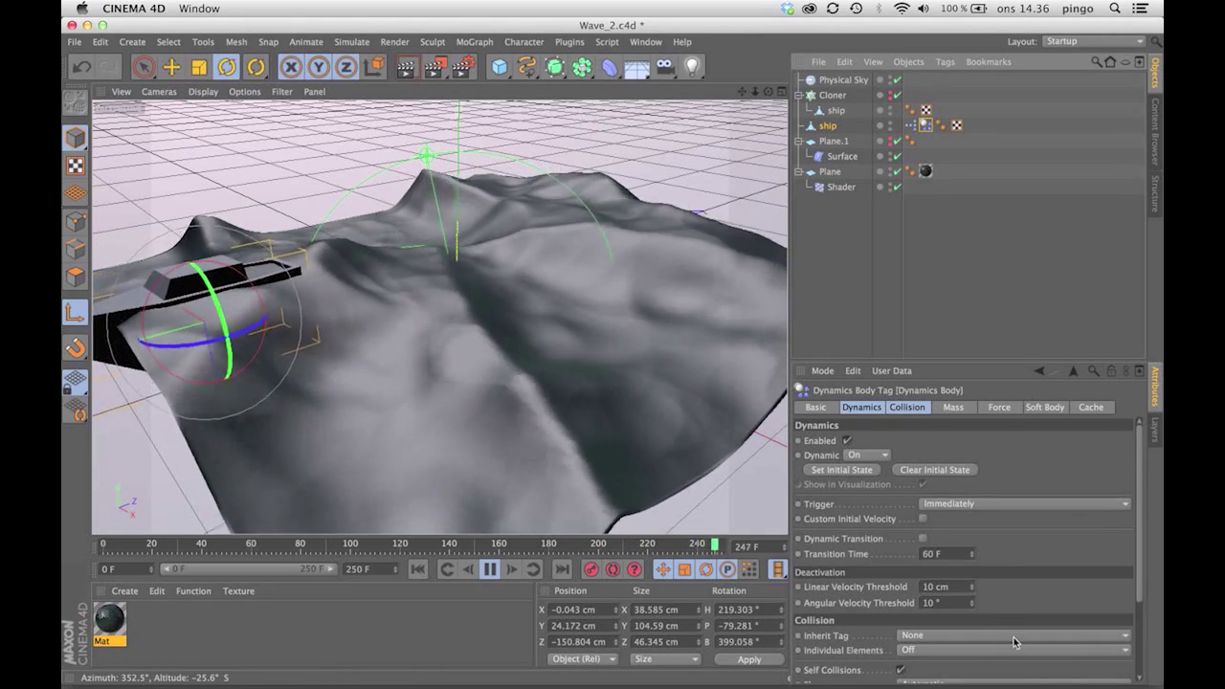
{"action": "left_click", "coordinate": [998, 407]}
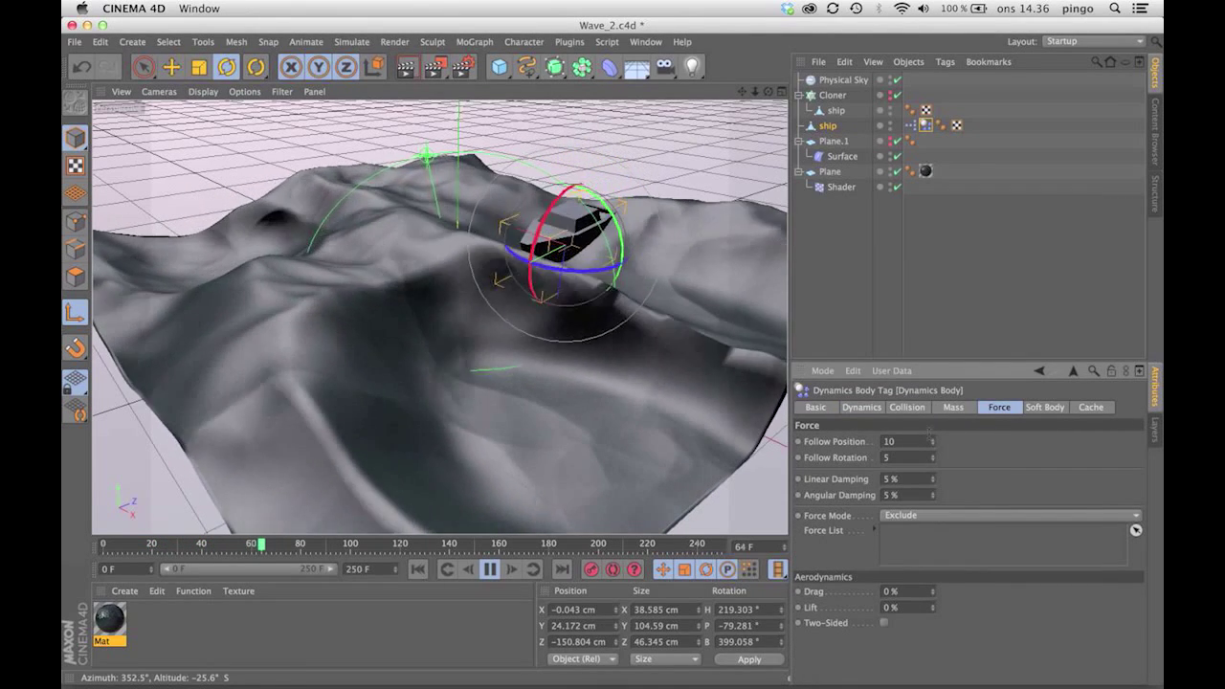
{"action": "left_click", "coordinate": [489, 568]}
{"action": "left_click", "coordinate": [419, 569]}
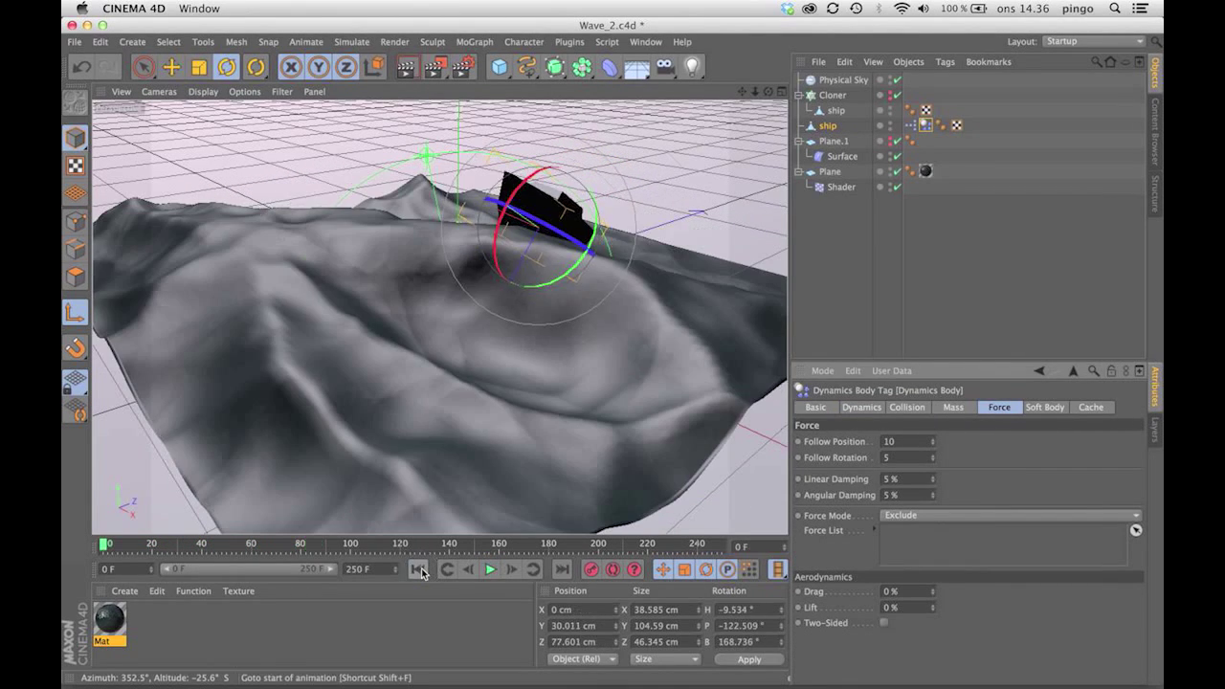
{"action": "left_click", "coordinate": [419, 570]}
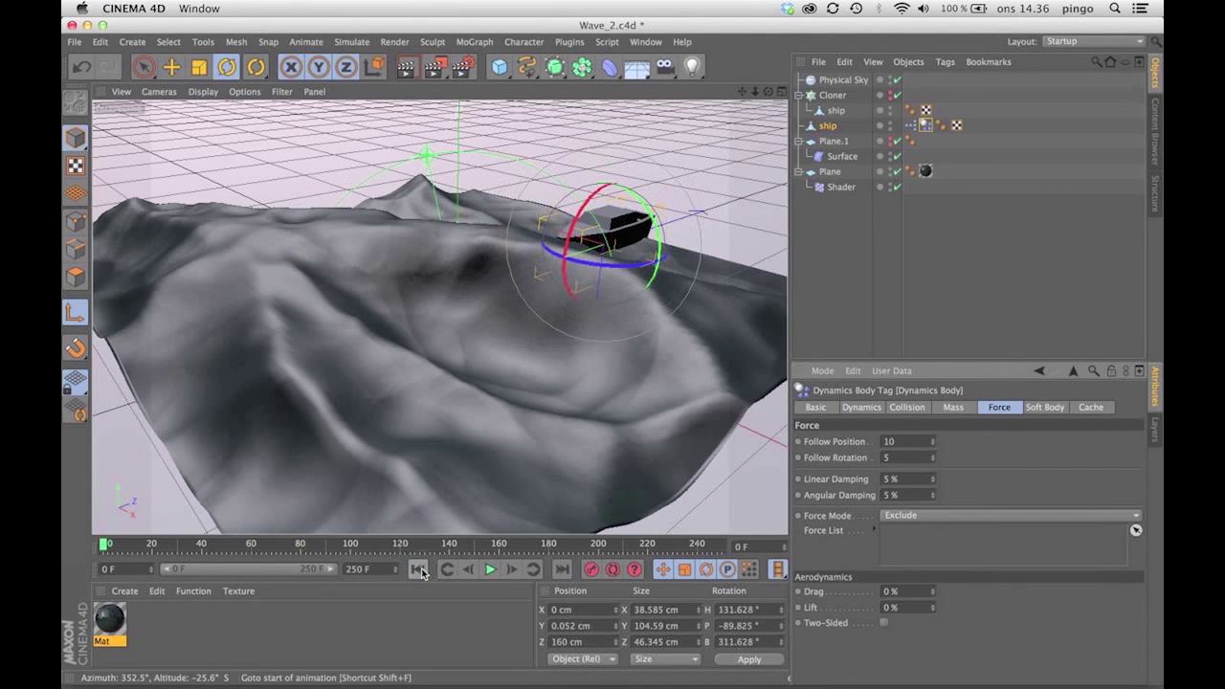
{"action": "left_click", "coordinate": [851, 265]}
{"action": "left_click", "coordinate": [486, 571]}
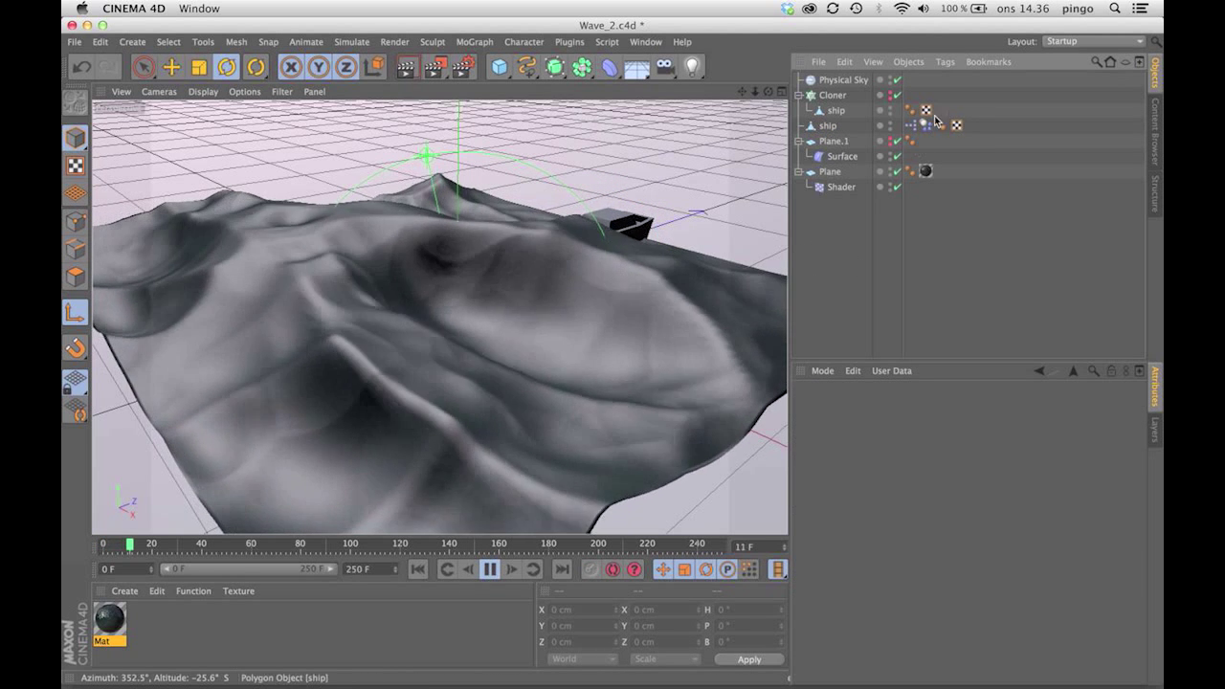
- Set the ship's Follow Position to 10 and Follow Rotation to 100
{"action": "left_click", "coordinate": [925, 128]}
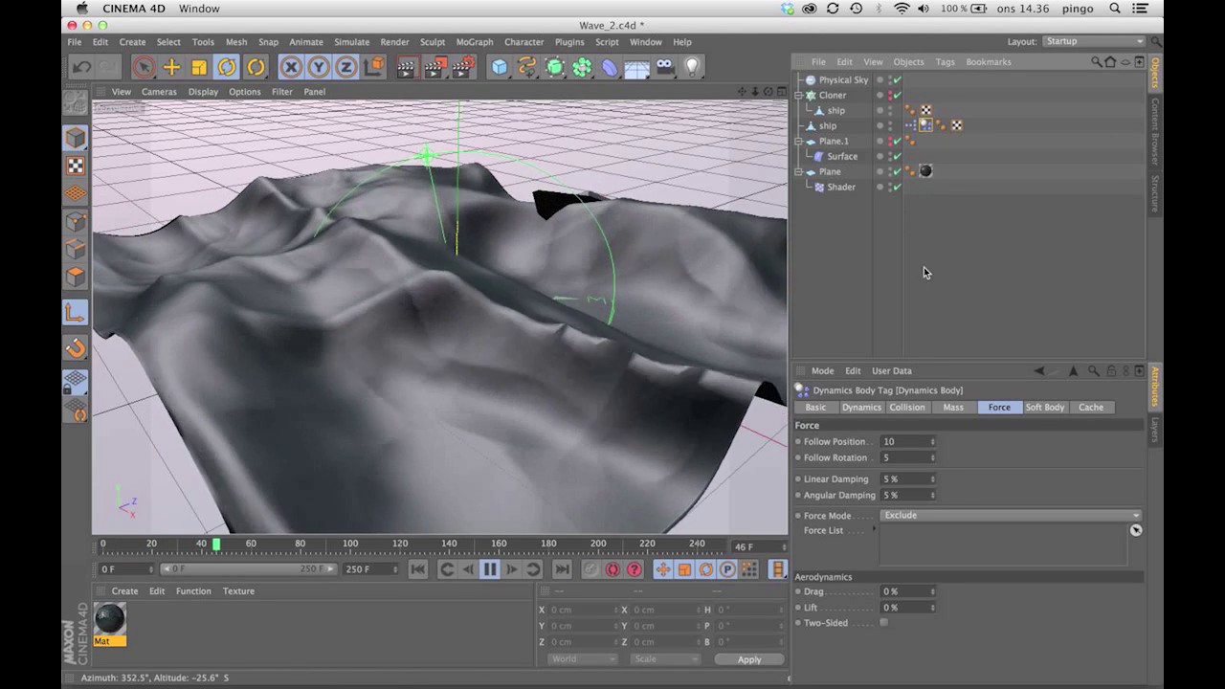
{"action": "left_click", "coordinate": [890, 441]}
{"action": "type", "text": "0"}
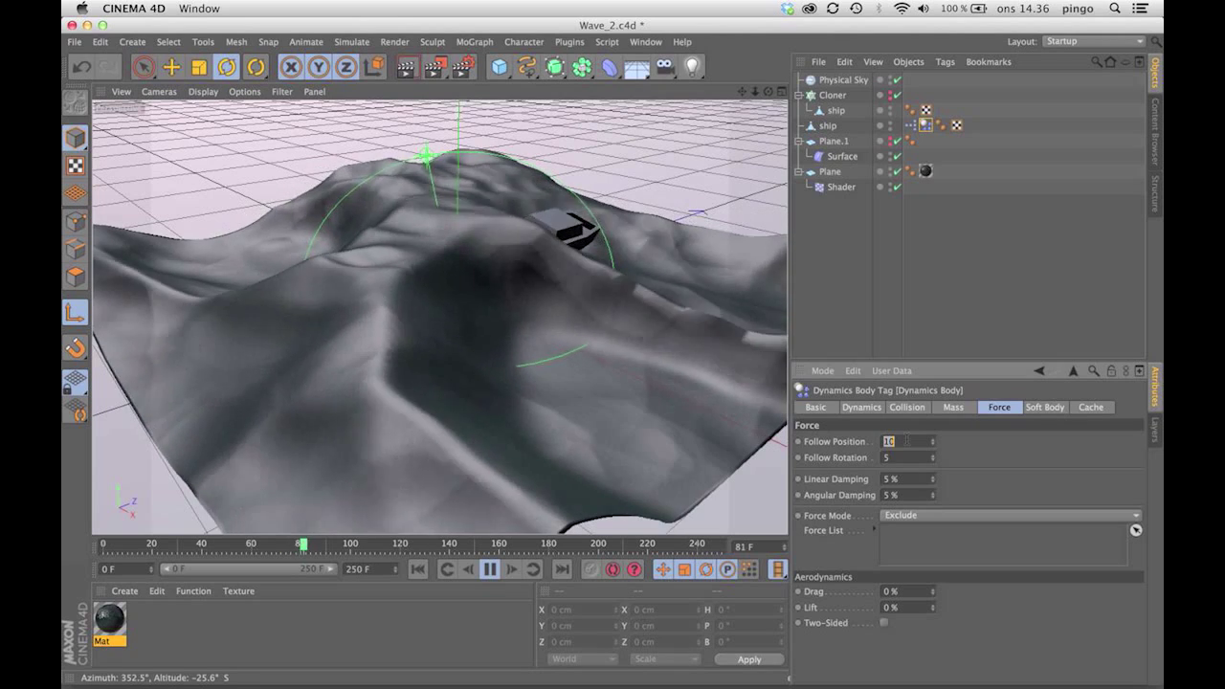
{"action": "key", "text": "Tab"}
{"action": "type", "text": "100"}
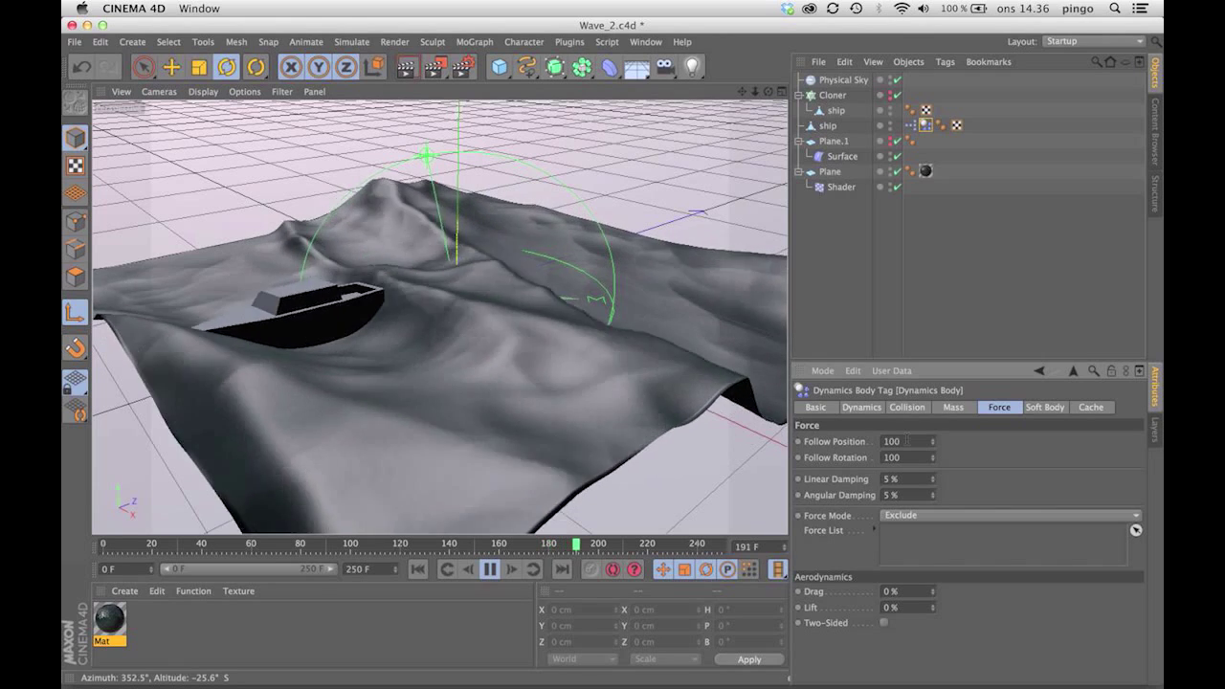
{"action": "double_click", "coordinate": [900, 441]}
{"action": "type", "text": "10"}
{"action": "key", "text": "Tab"}
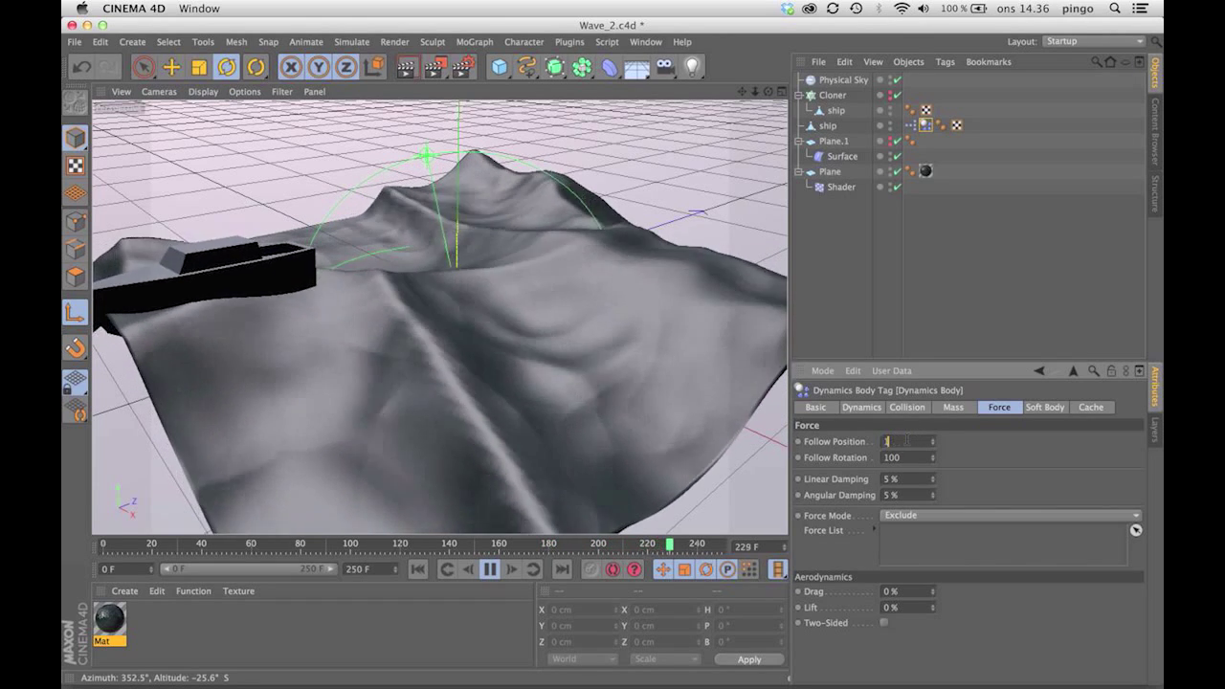
{"action": "key", "text": "Return"}
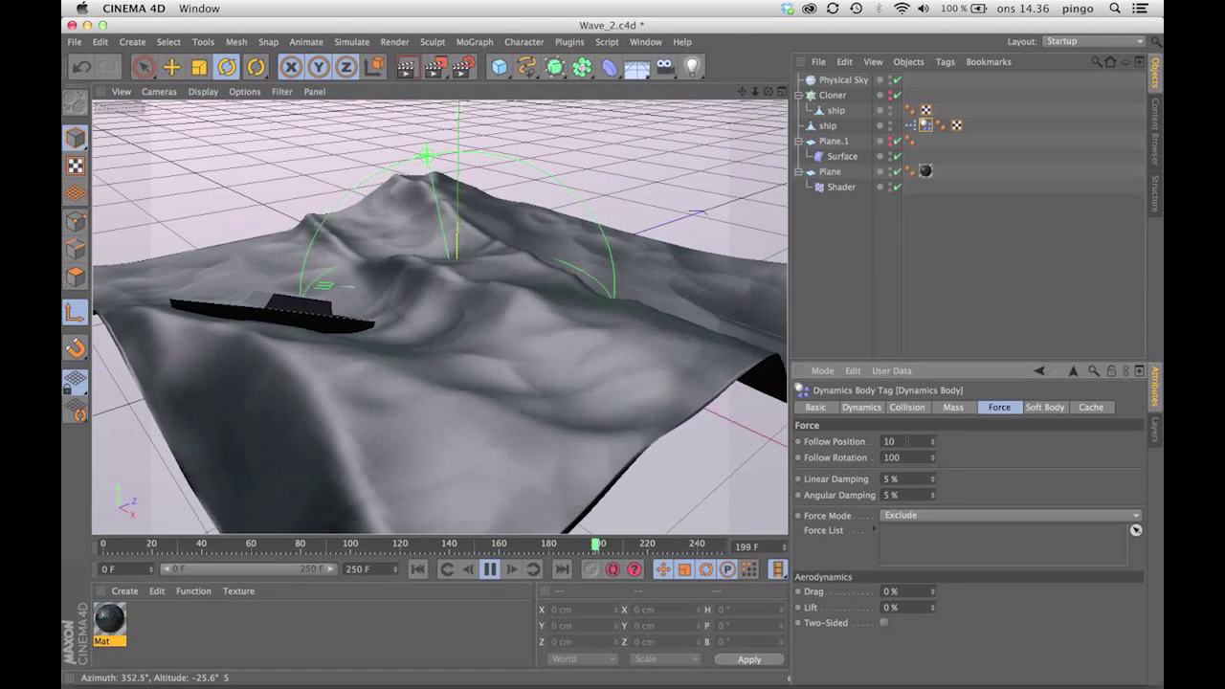
{"action": "double_click", "coordinate": [909, 457]}
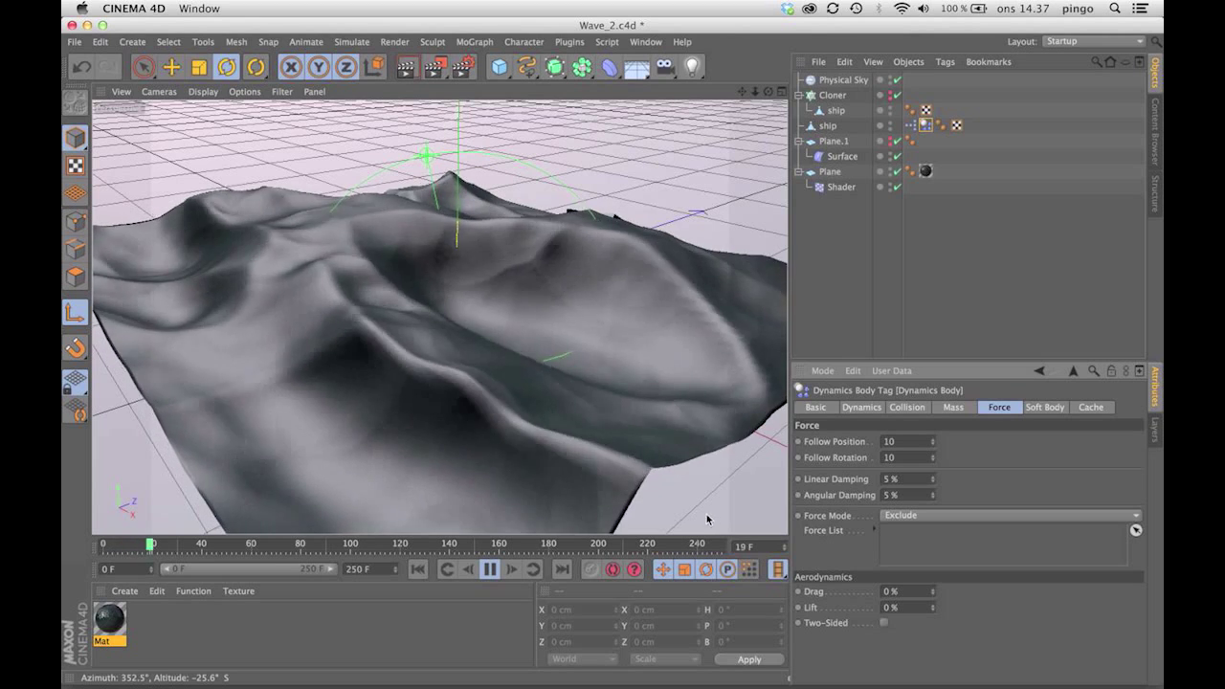
- Rewind the simulation to frame 0 and replay it, orbiting around the waves
{"action": "left_click", "coordinate": [417, 569]}
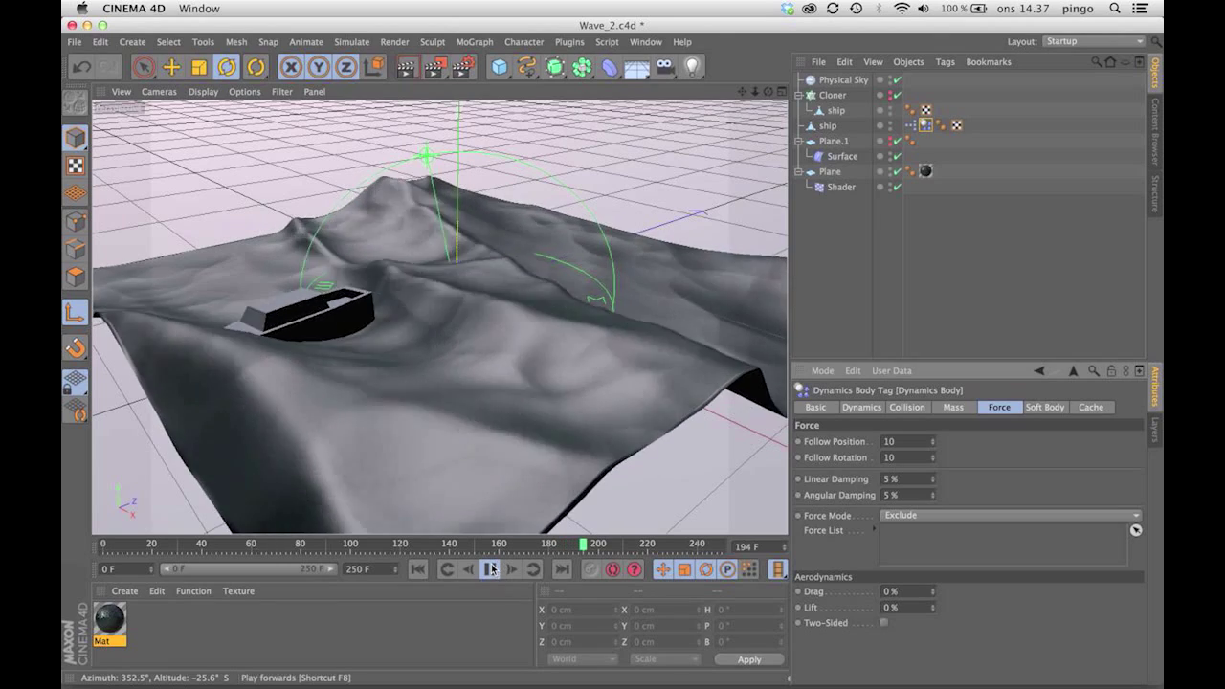
{"action": "mouse_move", "coordinate": [769, 90]}
{"action": "left_mouse_down"}
{"action": "mouse_move", "coordinate": [456, 294]}
{"action": "mouse_move", "coordinate": [770, 92]}
{"action": "left_mouse_up"}
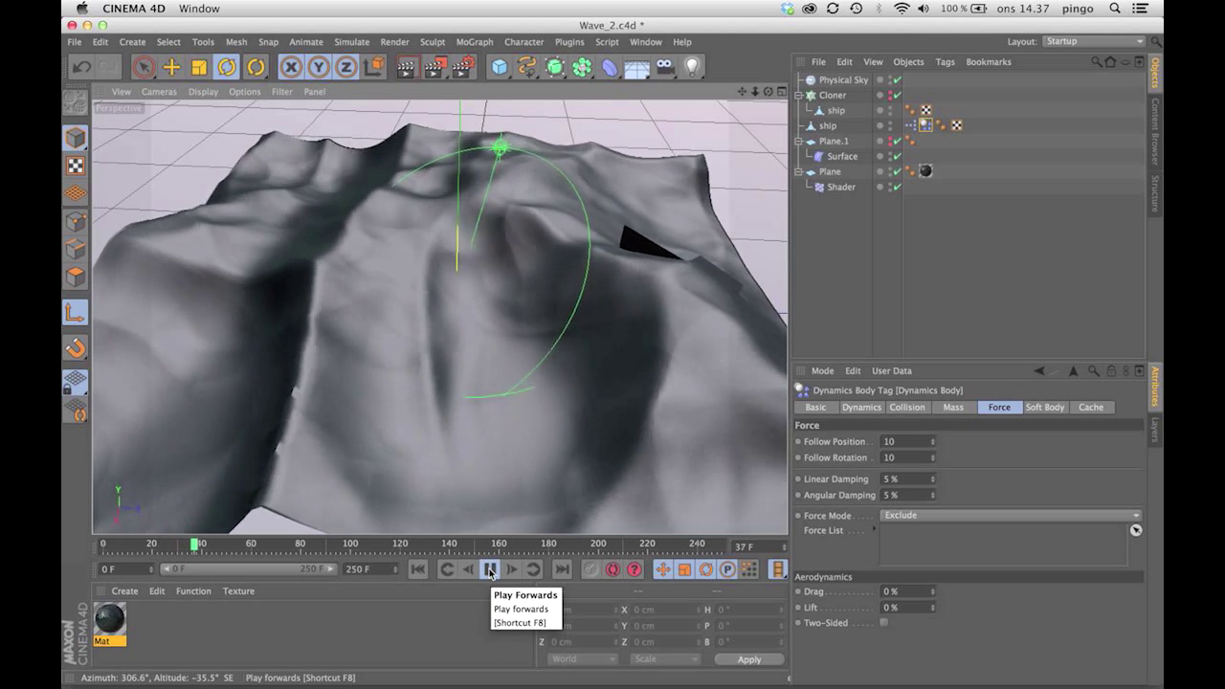
- Set the Surface deformer's V to 20 %, test-play, and rewind to frame 0
{"action": "left_click", "coordinate": [490, 571]}
{"action": "left_click", "coordinate": [842, 156]}
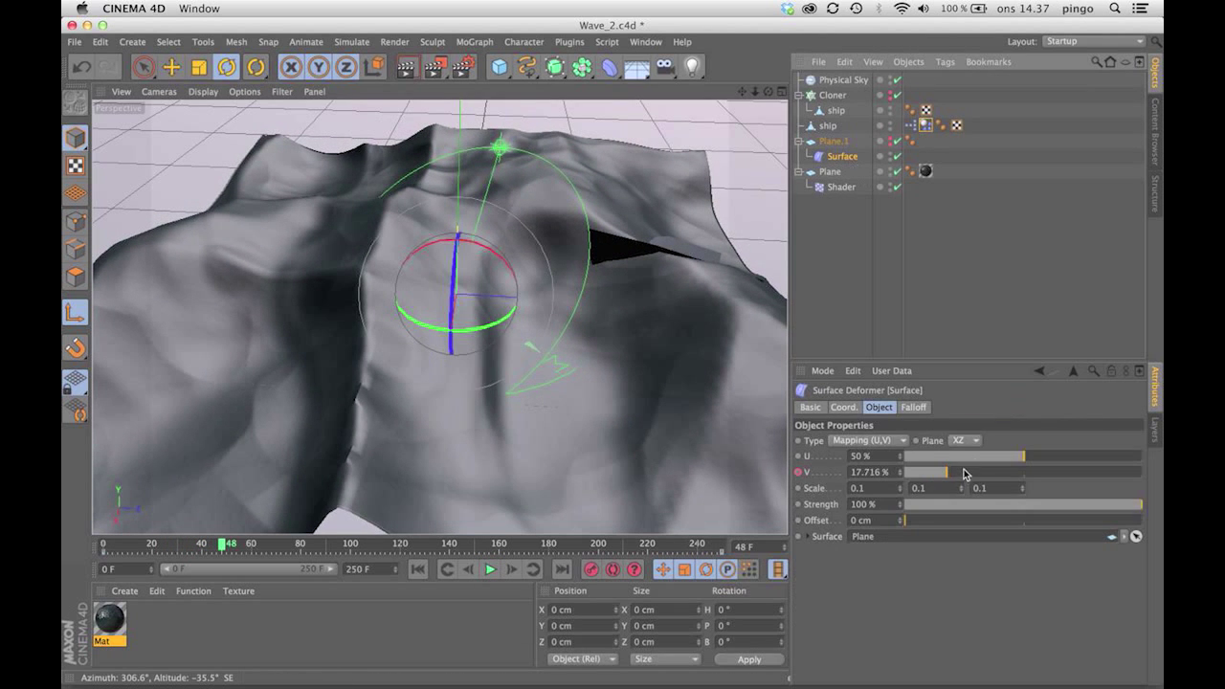
{"action": "left_click_drag", "start_coordinate": [965, 473], "coordinate": [1053, 472]}
{"action": "left_click", "coordinate": [490, 569]}
{"action": "left_click", "coordinate": [490, 569]}
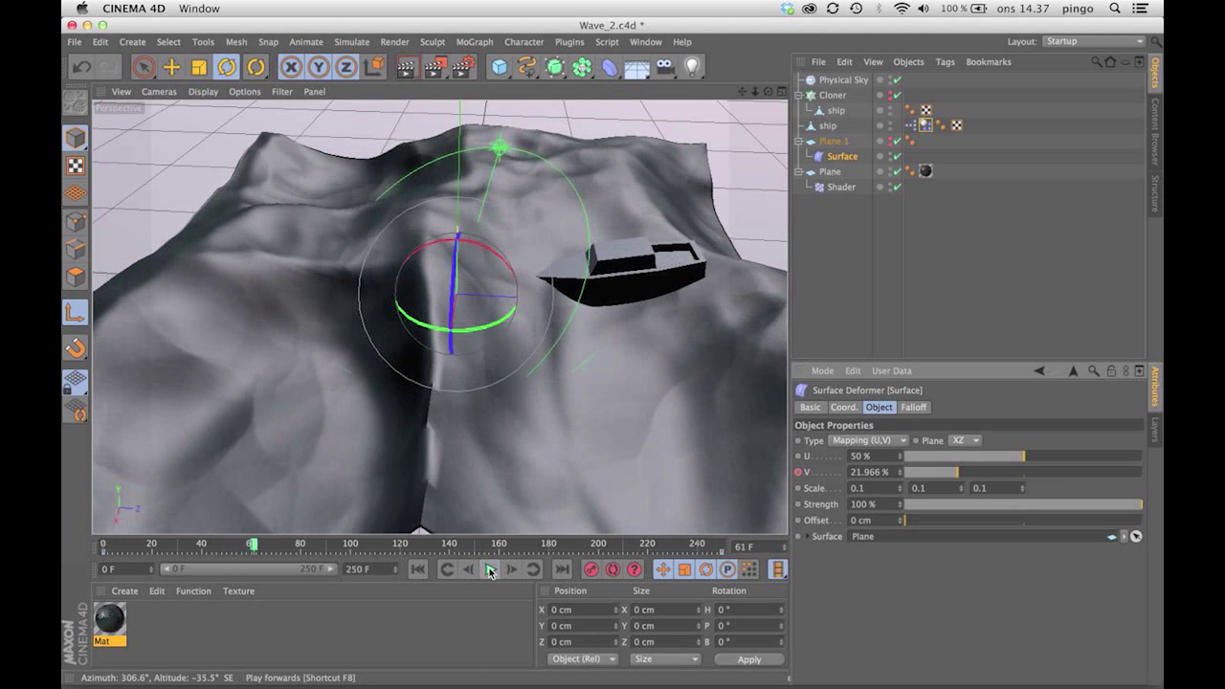
{"action": "left_click", "coordinate": [419, 569]}
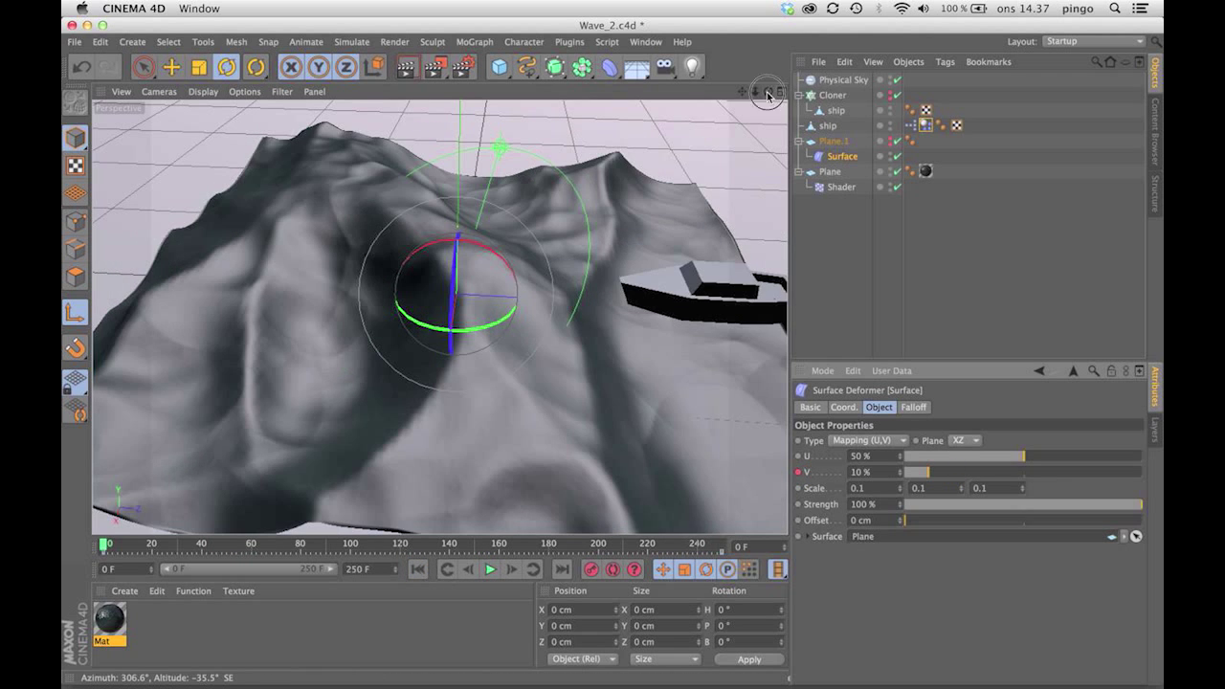
- Select the wave Plane's Shader effector to show its settings
{"action": "left_click_drag", "start_coordinate": [767, 97], "coordinate": [804, 120]}
{"action": "left_click", "coordinate": [829, 171]}
{"action": "left_click", "coordinate": [841, 187]}
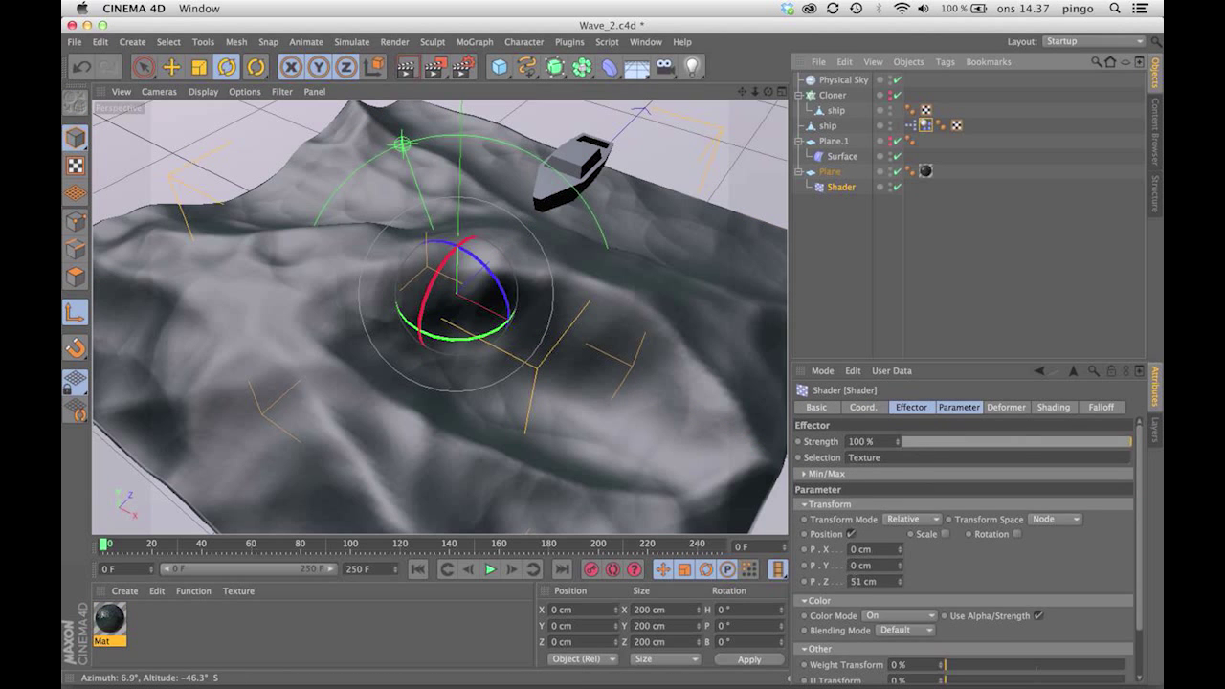
- Open the material Mat in the Material Editor and move the editor aside
{"action": "double_click", "coordinate": [110, 620]}
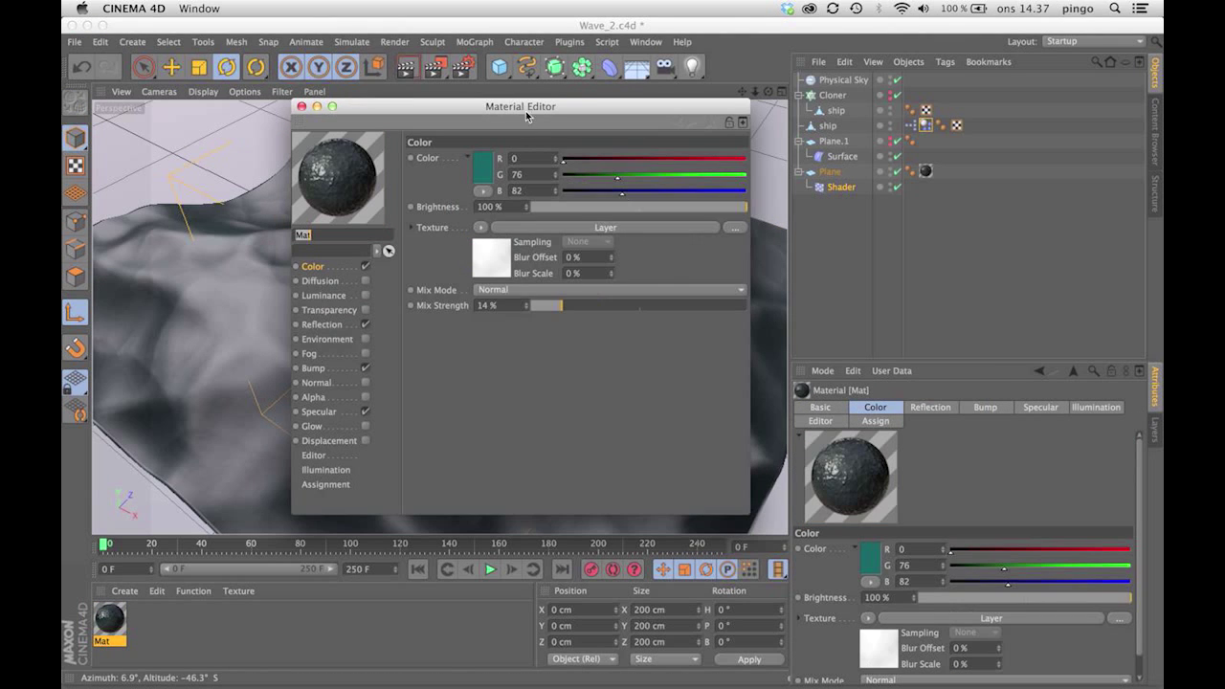
{"action": "left_click_drag", "start_coordinate": [525, 115], "coordinate": [790, 158]}
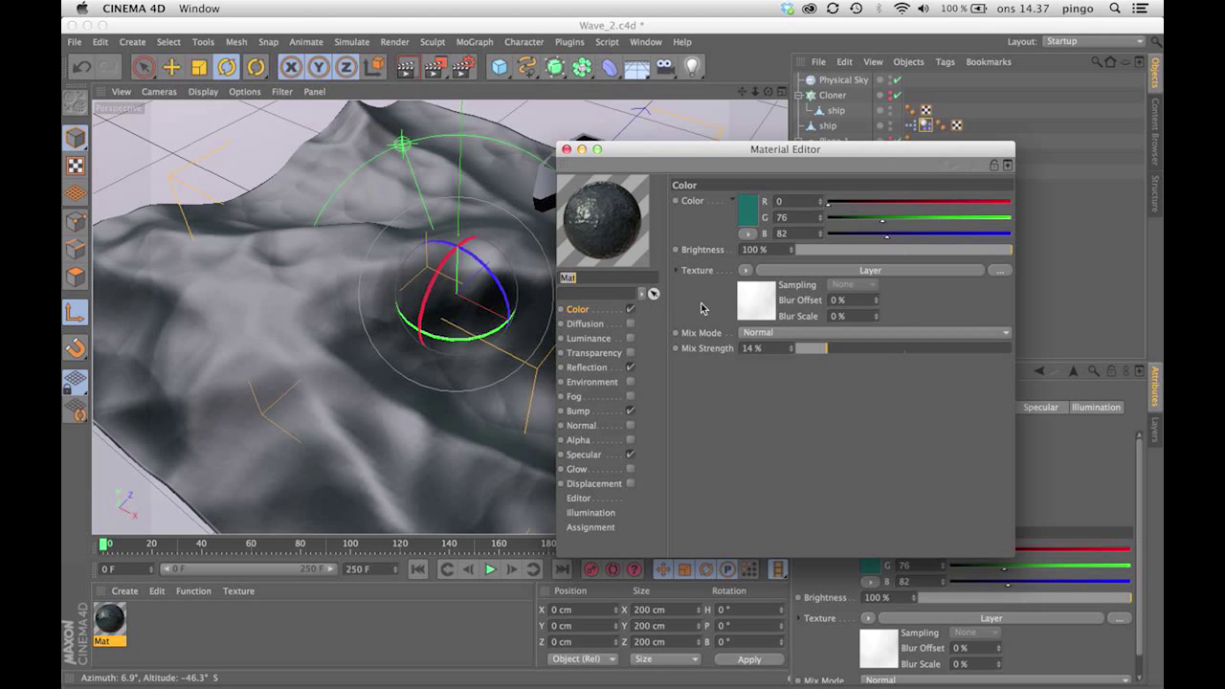
{"action": "left_click_drag", "start_coordinate": [812, 151], "coordinate": [902, 255]}
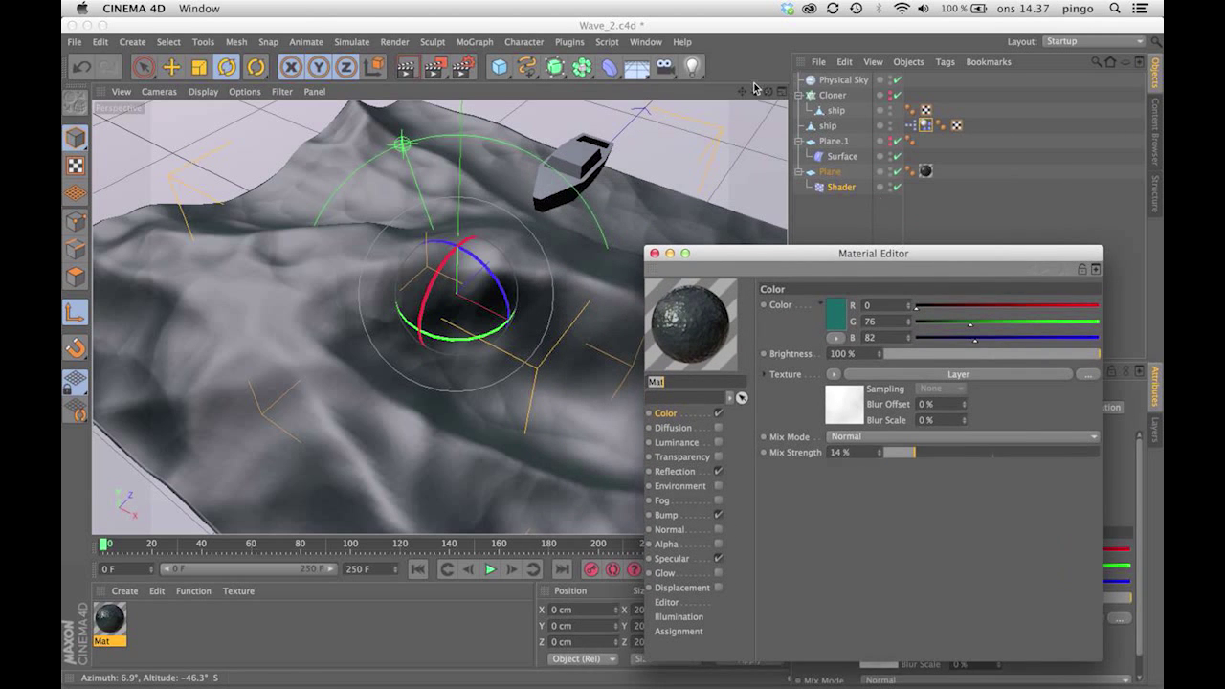
{"action": "left_click", "coordinate": [455, 294]}
- Reframe the view, play the wave animation, and open the Color texture's Layer shader
{"action": "left_click_drag", "start_coordinate": [768, 91], "coordinate": [762, 94]}
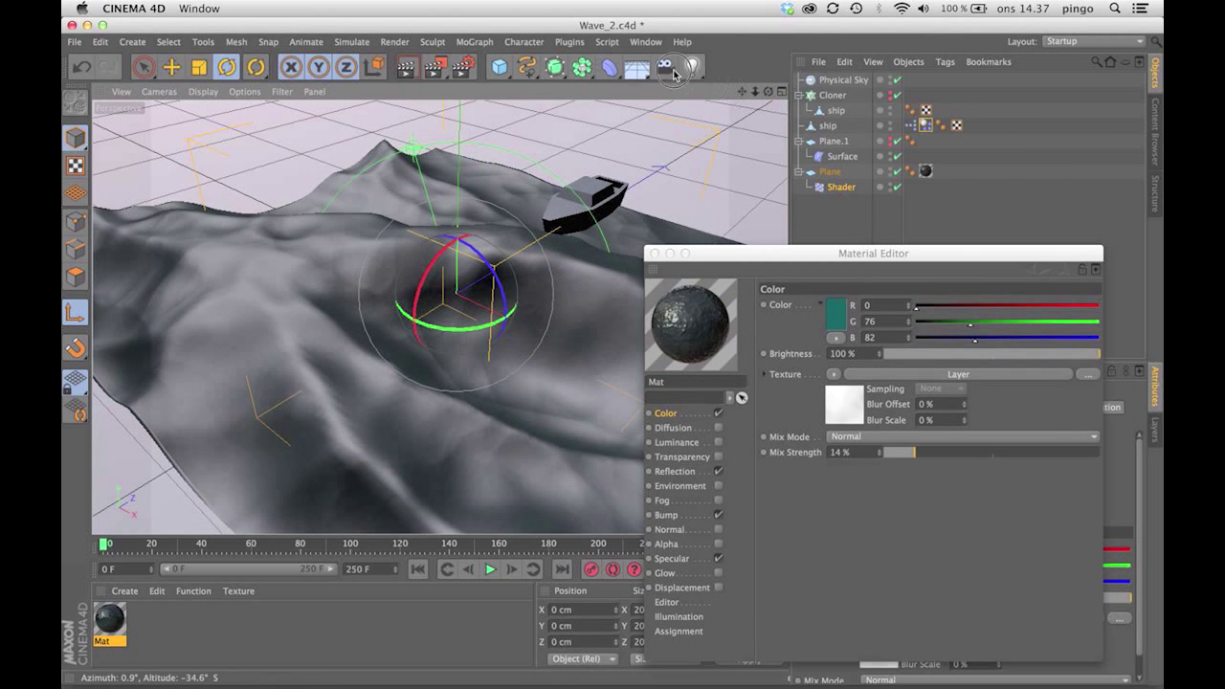
{"action": "left_click_drag", "start_coordinate": [742, 91], "coordinate": [681, 60]}
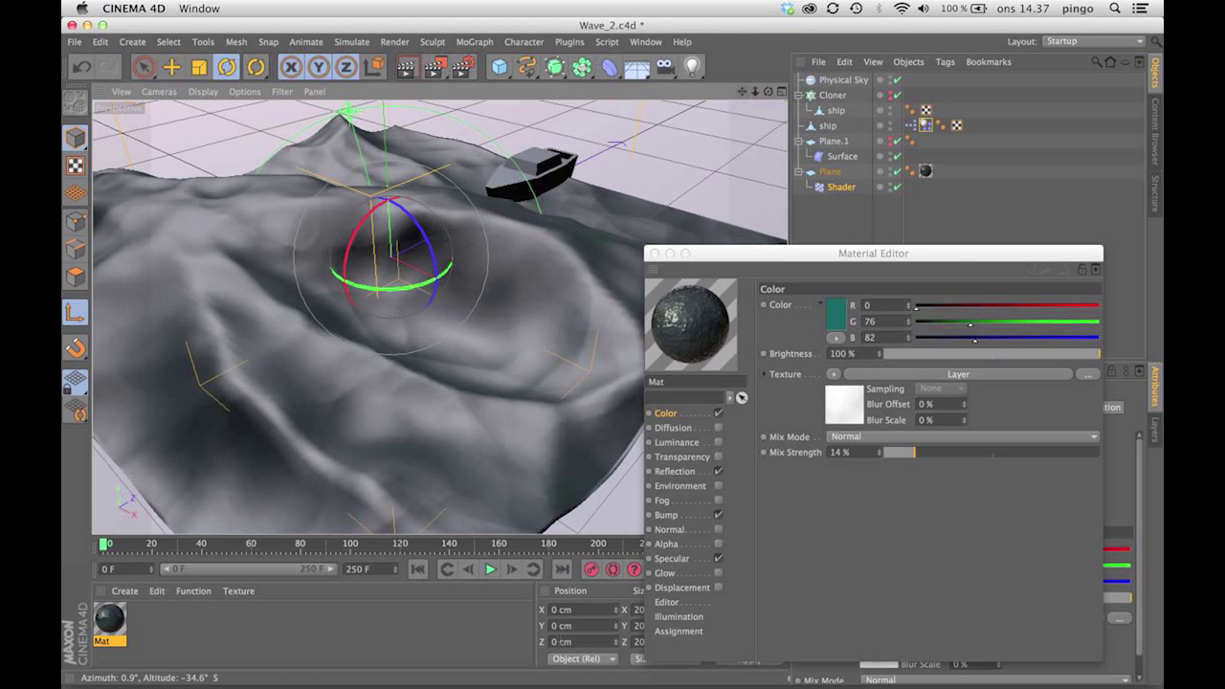
{"action": "left_click", "coordinate": [492, 570]}
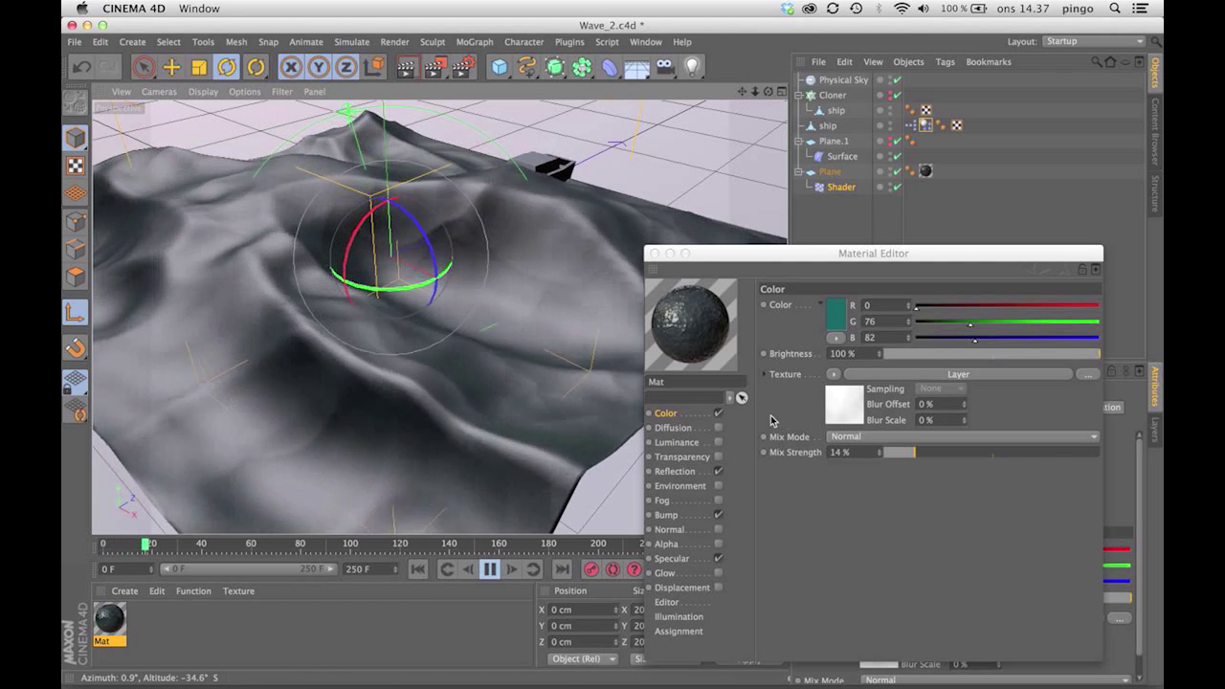
{"action": "left_click", "coordinate": [844, 404]}
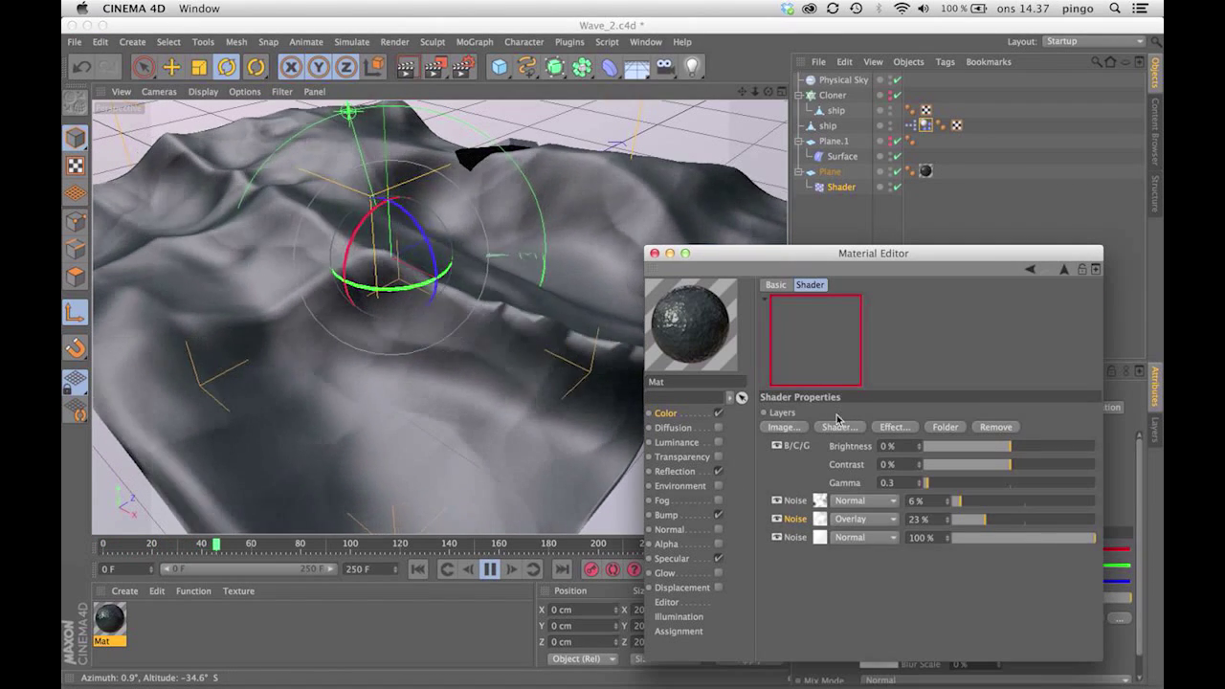
- Inspect the third Noise layer, trying and undoing a Global Scale change
{"action": "left_click", "coordinate": [795, 537]}
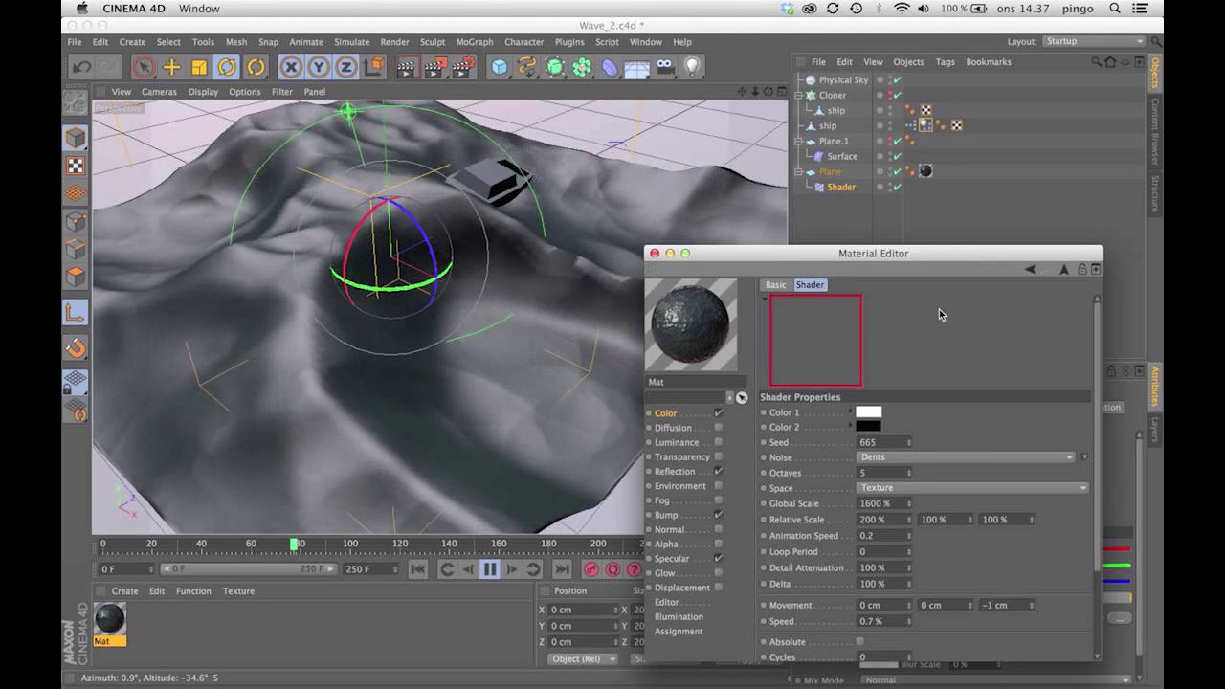
{"action": "left_click_drag", "start_coordinate": [963, 257], "coordinate": [987, 159]}
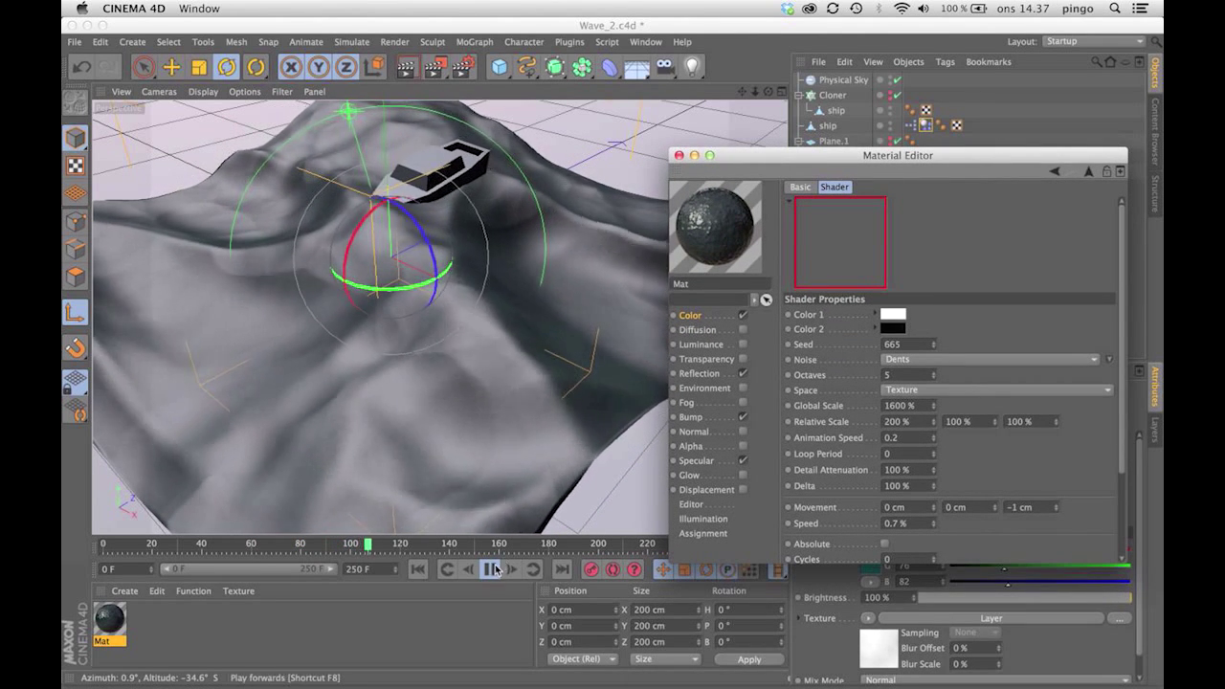
{"action": "left_click", "coordinate": [490, 570]}
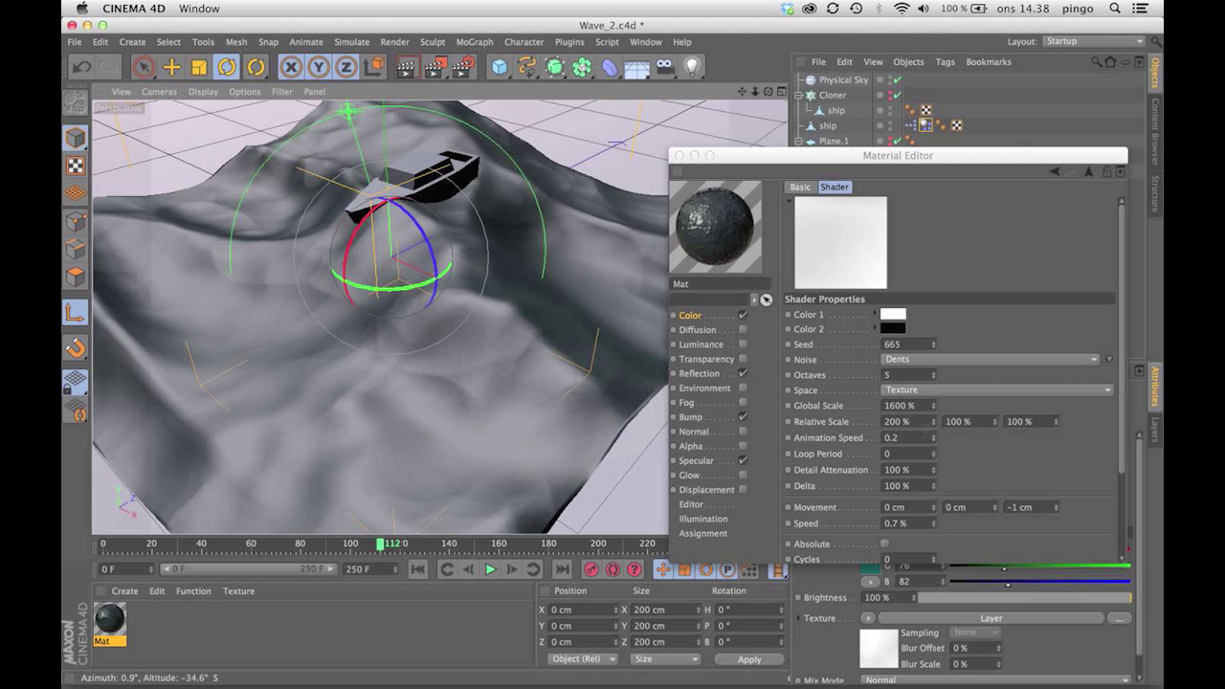
{"action": "left_click_drag", "start_coordinate": [933, 407], "coordinate": [936, 418]}
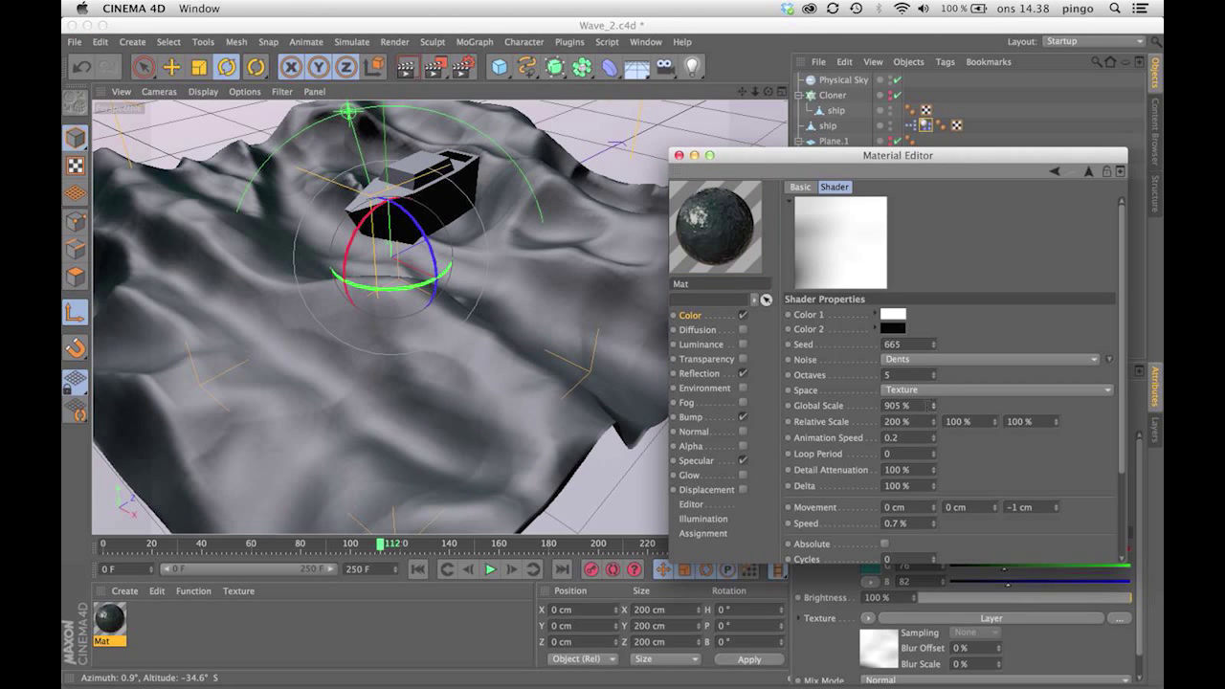
{"action": "key", "text": "super+z"}
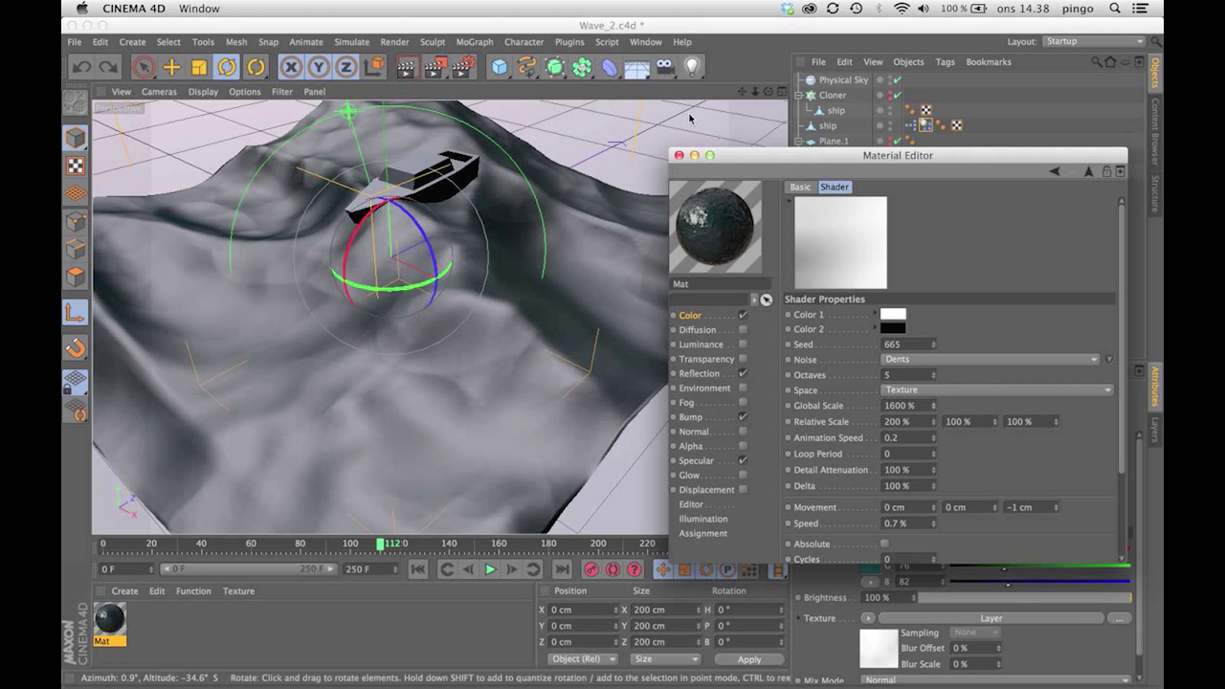
- Inspect the second and first Noise layers' settings
{"action": "left_click", "coordinate": [1088, 171]}
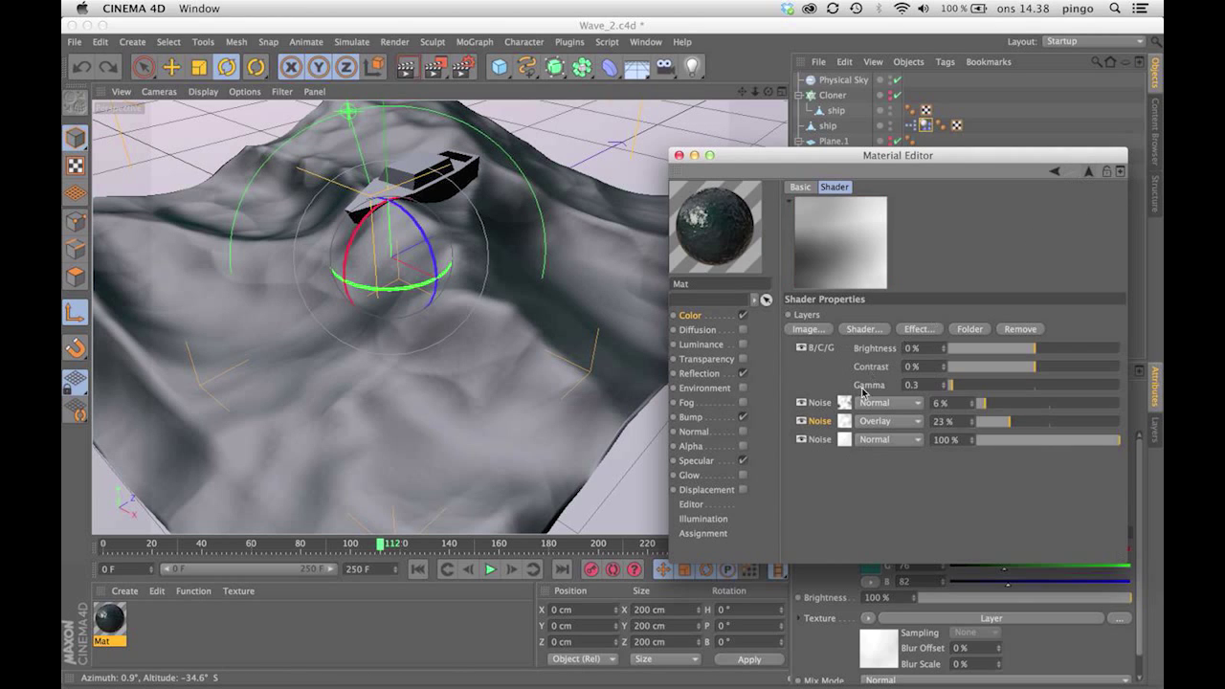
{"action": "left_click", "coordinate": [846, 422]}
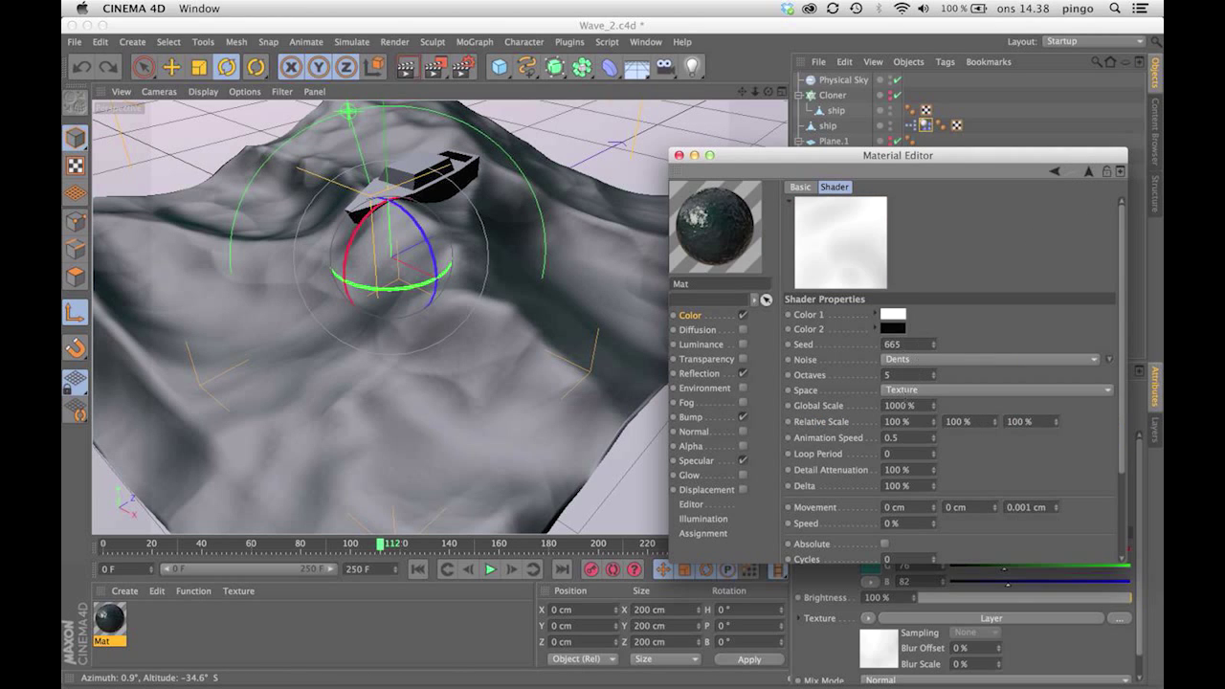
{"action": "left_click", "coordinate": [1088, 173]}
{"action": "left_click", "coordinate": [844, 402]}
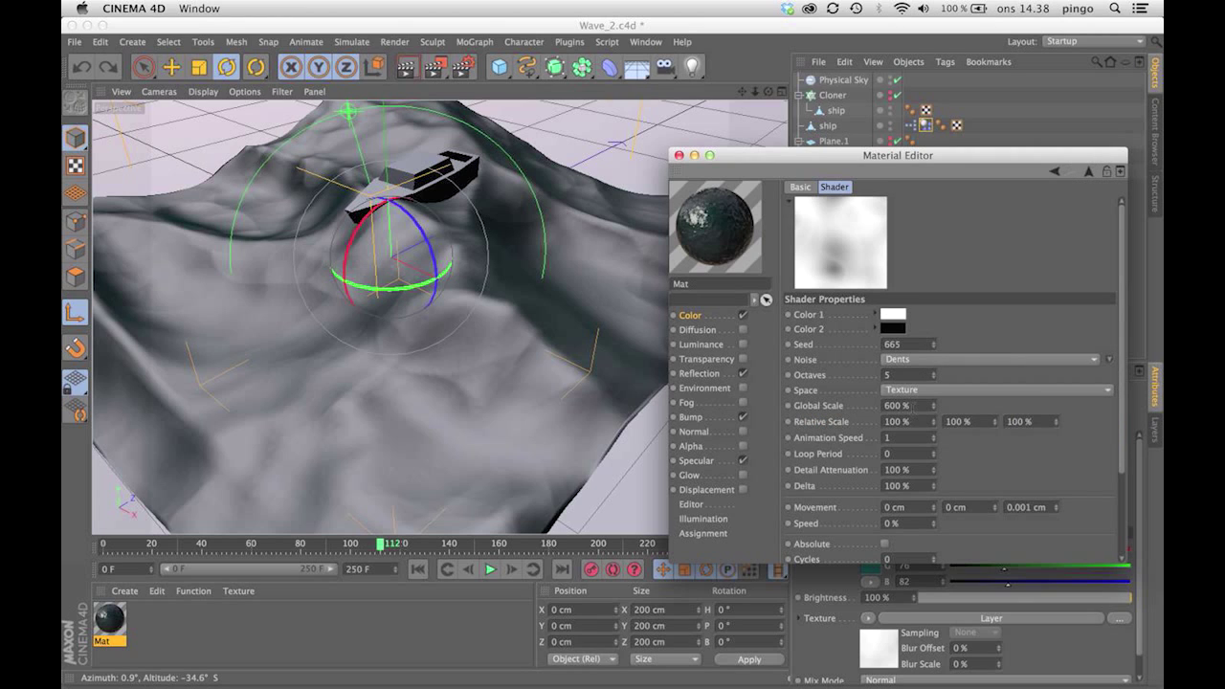
{"action": "left_click", "coordinate": [1088, 172]}
- Revert the Noise layers' opacity tweaks, keeping 23% and Normal blending, then show the Bump channel
{"action": "mouse_move", "coordinate": [1004, 421]}
{"action": "left_mouse_down"}
{"action": "mouse_move", "coordinate": [1067, 427]}
{"action": "mouse_move", "coordinate": [989, 430]}
{"action": "left_mouse_up"}
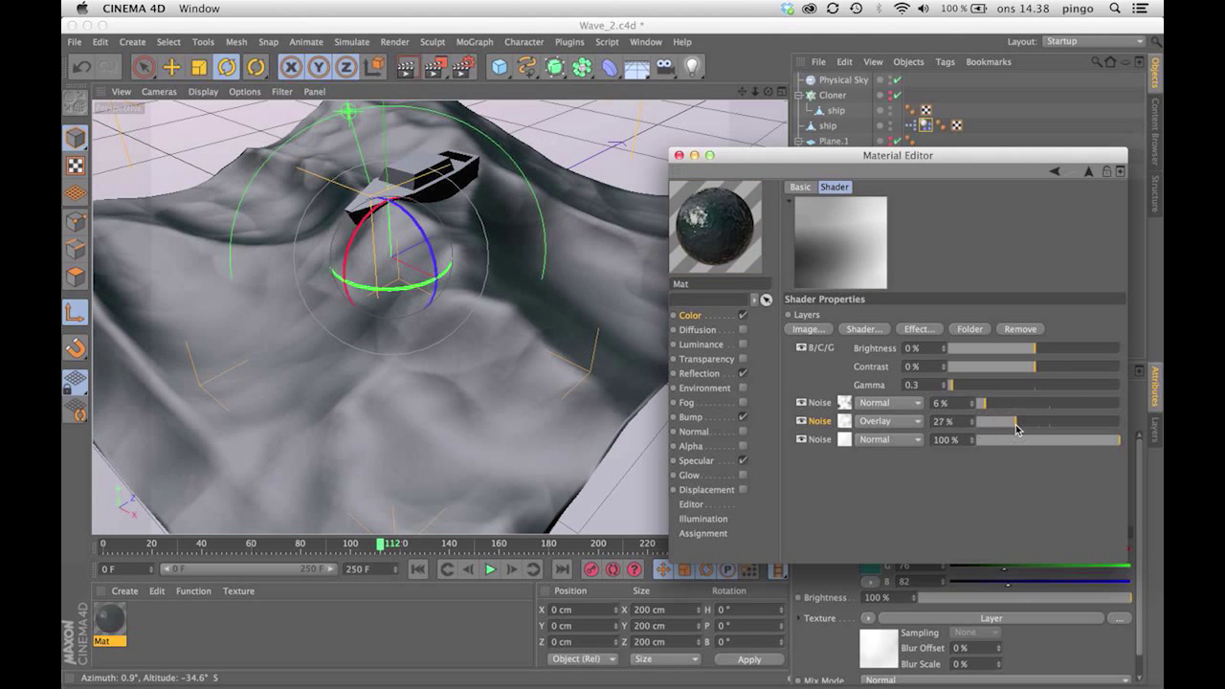
{"action": "left_click", "coordinate": [1016, 428]}
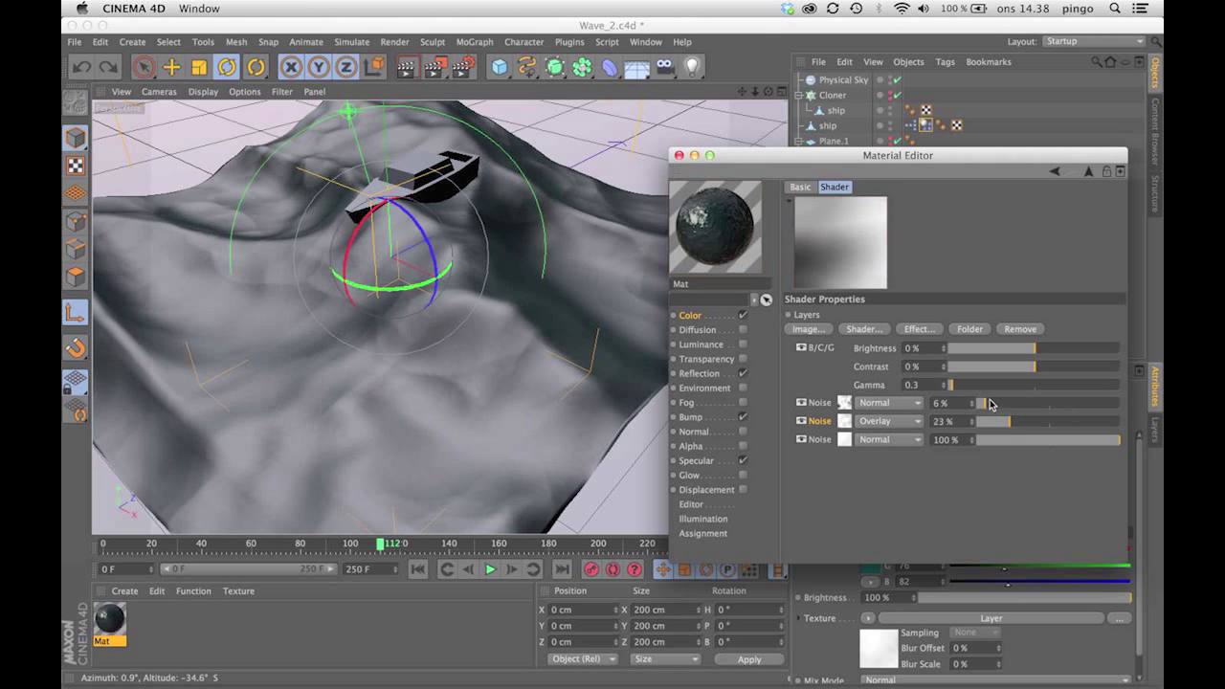
{"action": "left_click_drag", "start_coordinate": [982, 403], "coordinate": [1070, 409]}
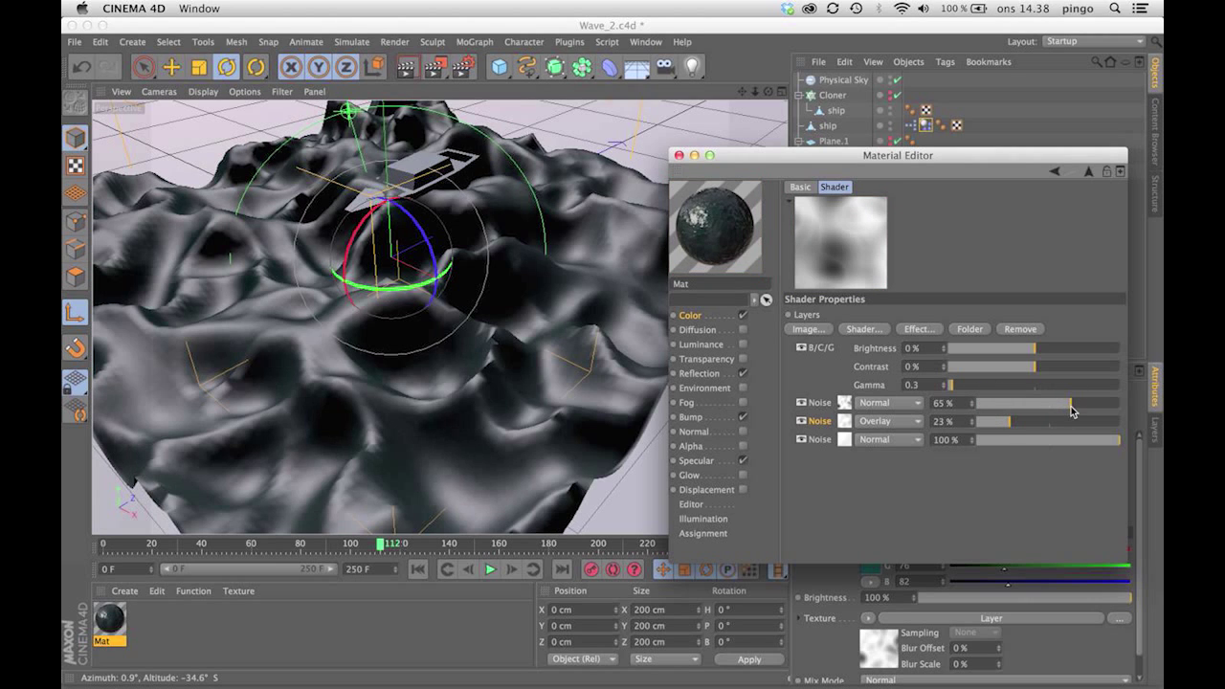
{"action": "key", "text": "super+z"}
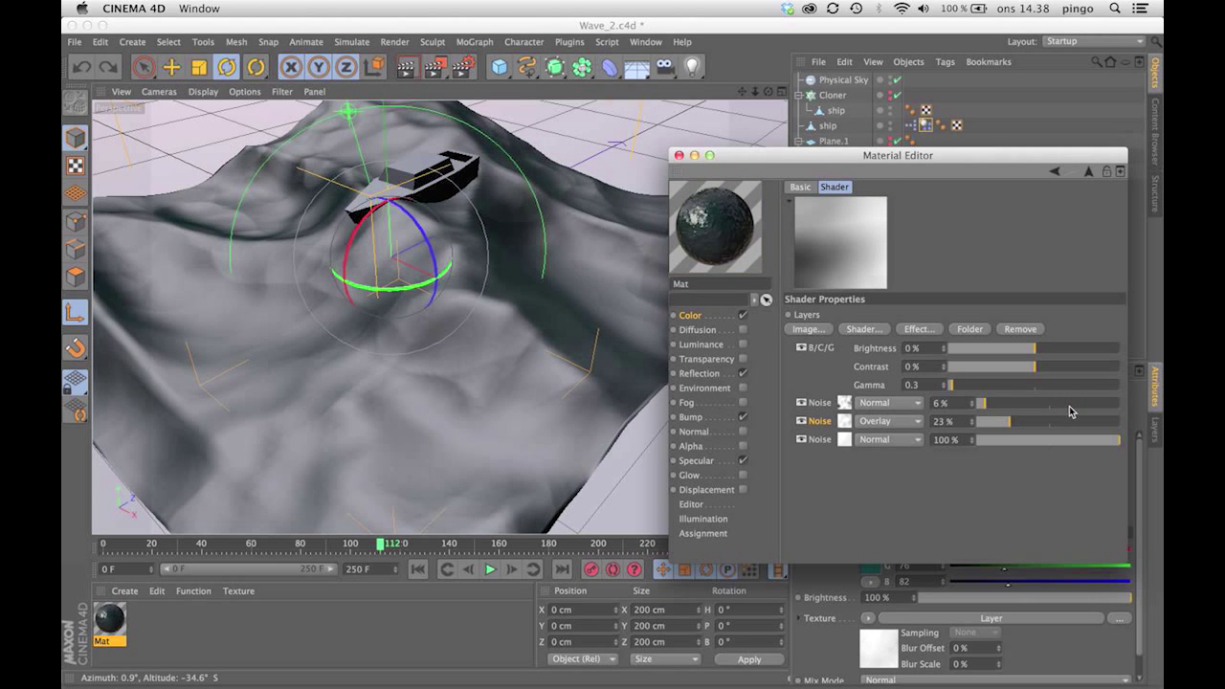
{"action": "left_click", "coordinate": [909, 405]}
{"action": "left_click", "coordinate": [897, 484]}
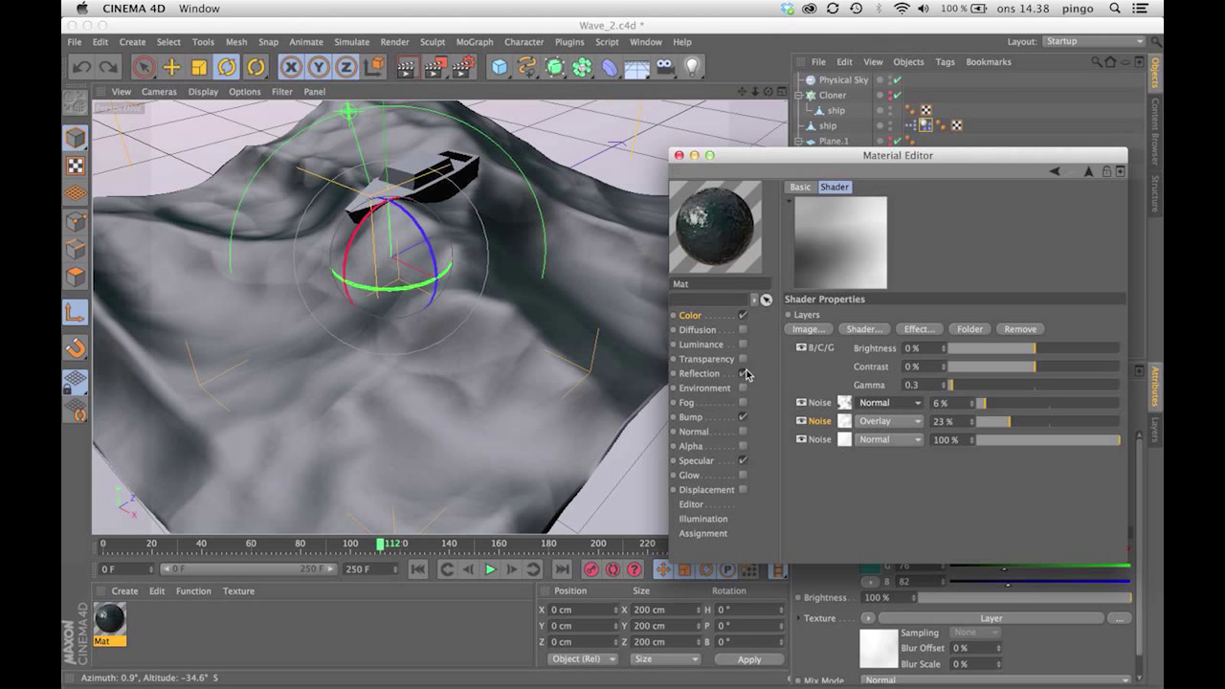
{"action": "left_click", "coordinate": [690, 417]}
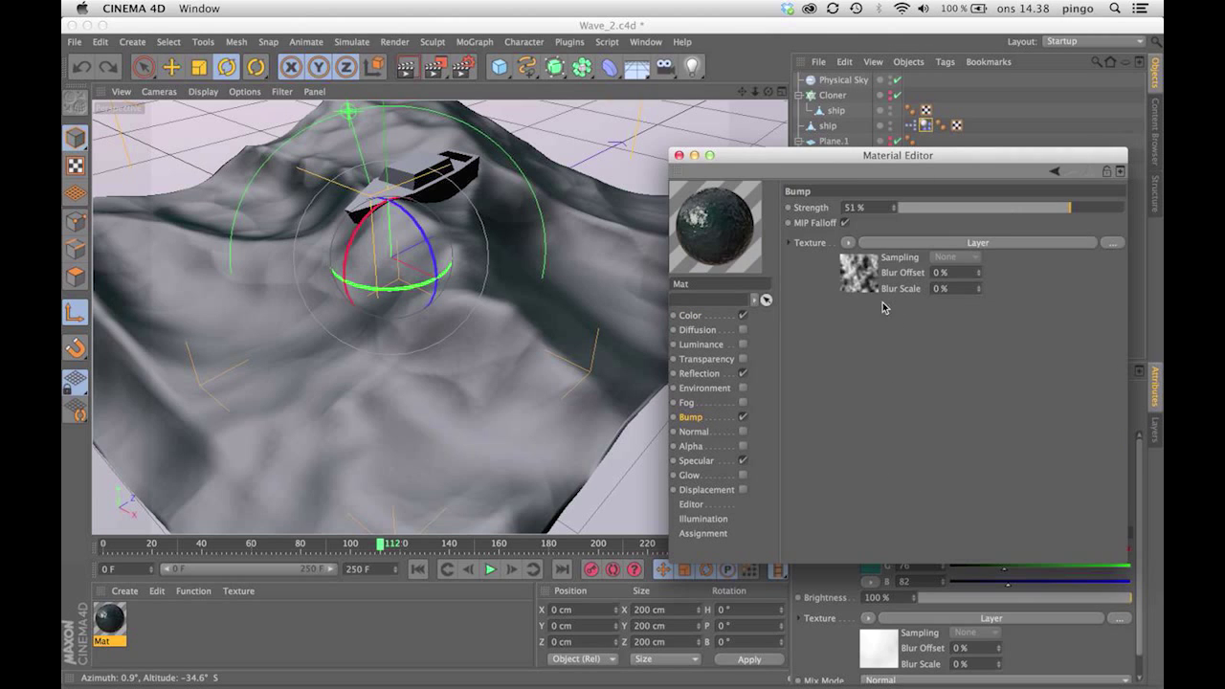
- Inspect the Bump Layer shader's Noise layers (16%, 44%, 100%), then reopen the Color layers
{"action": "left_click", "coordinate": [857, 276]}
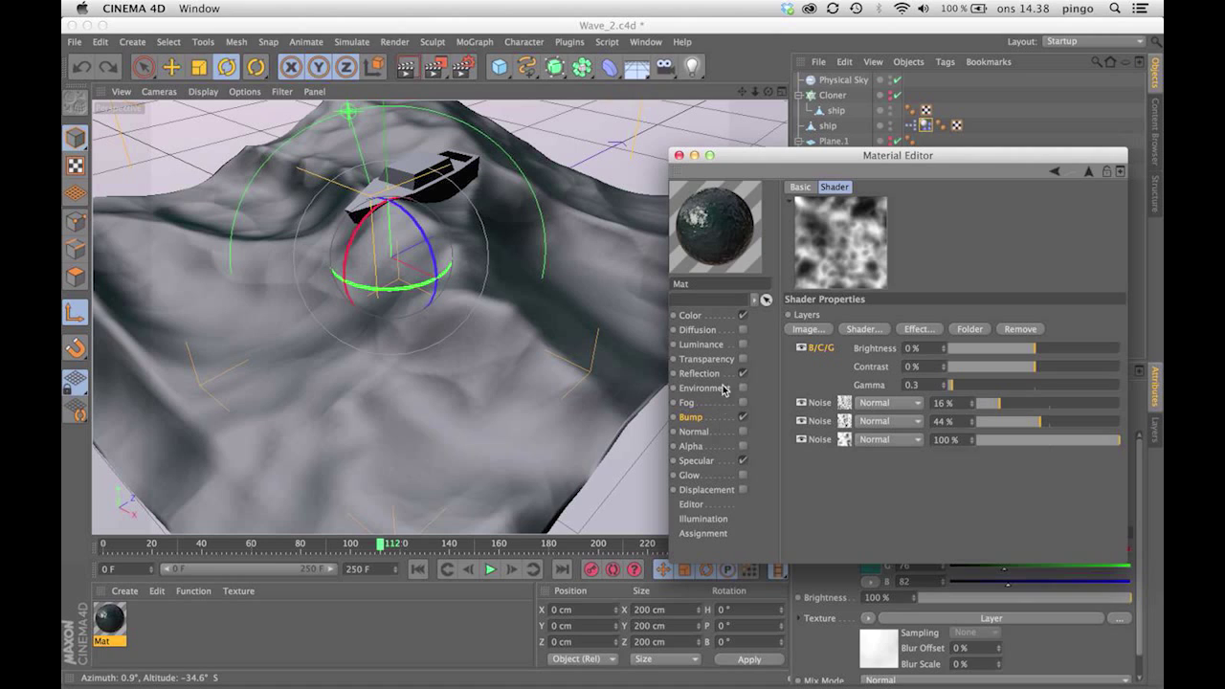
{"action": "left_click", "coordinate": [725, 318]}
{"action": "left_click", "coordinate": [870, 308]}
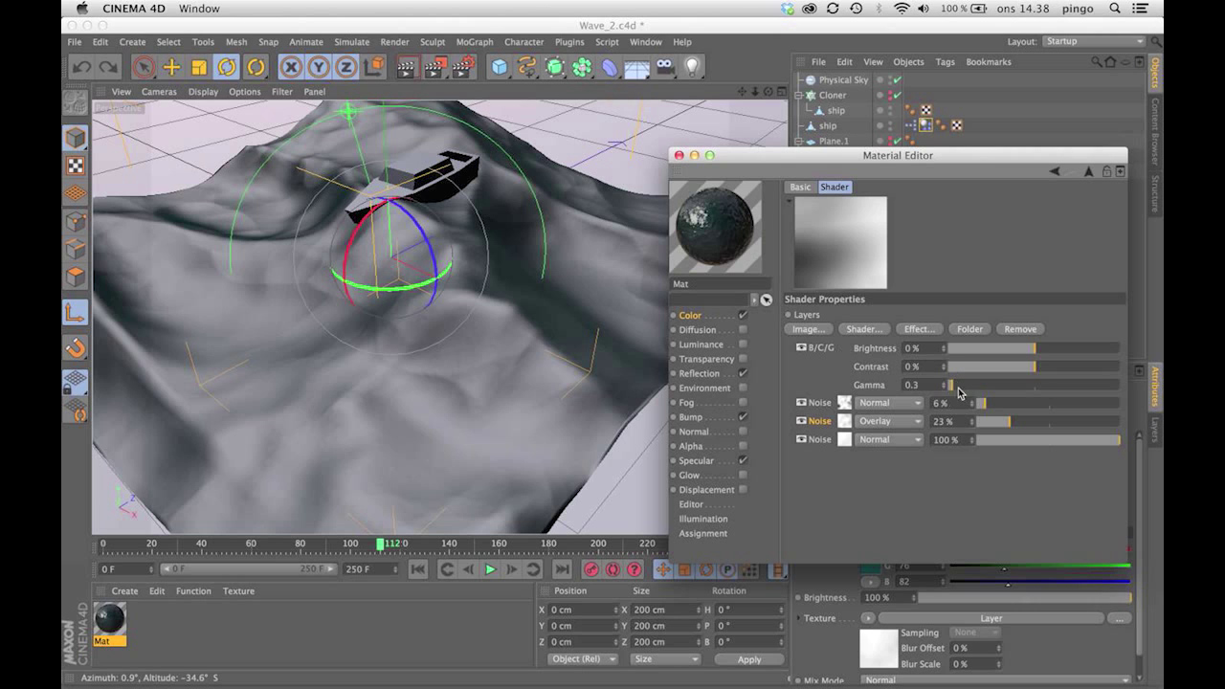
{"action": "left_click_drag", "start_coordinate": [1022, 387], "coordinate": [1033, 388]}
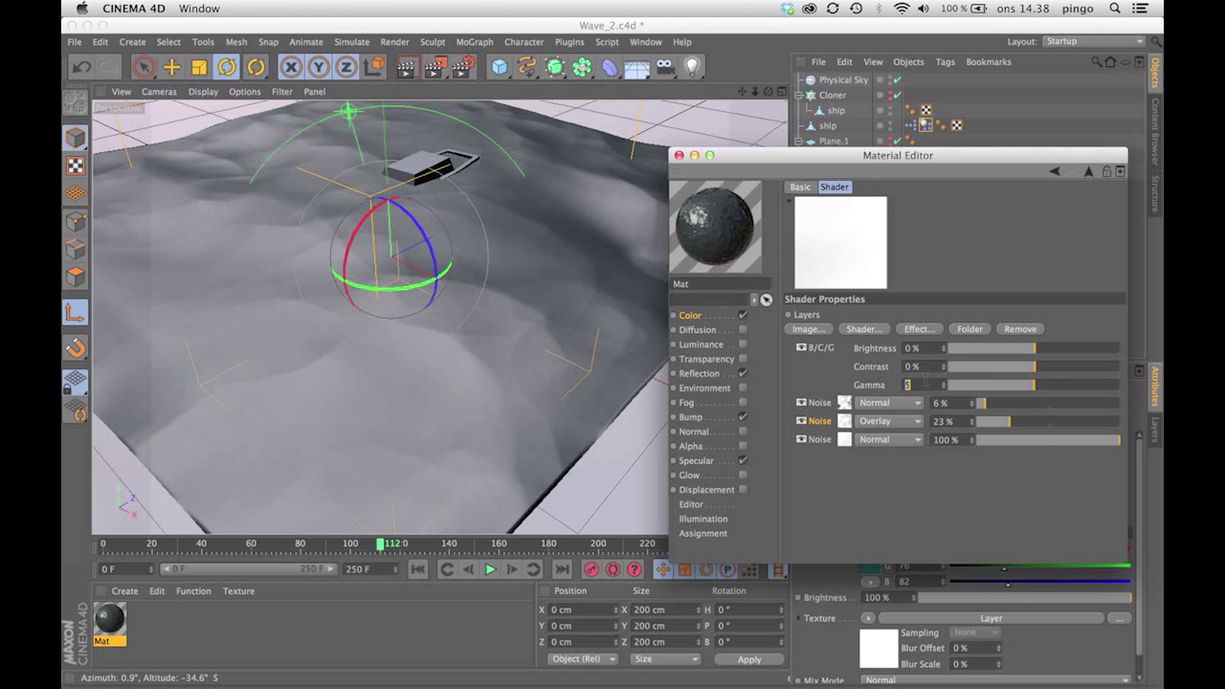
{"action": "type", "text": "1"}
{"action": "key", "text": "Return"}
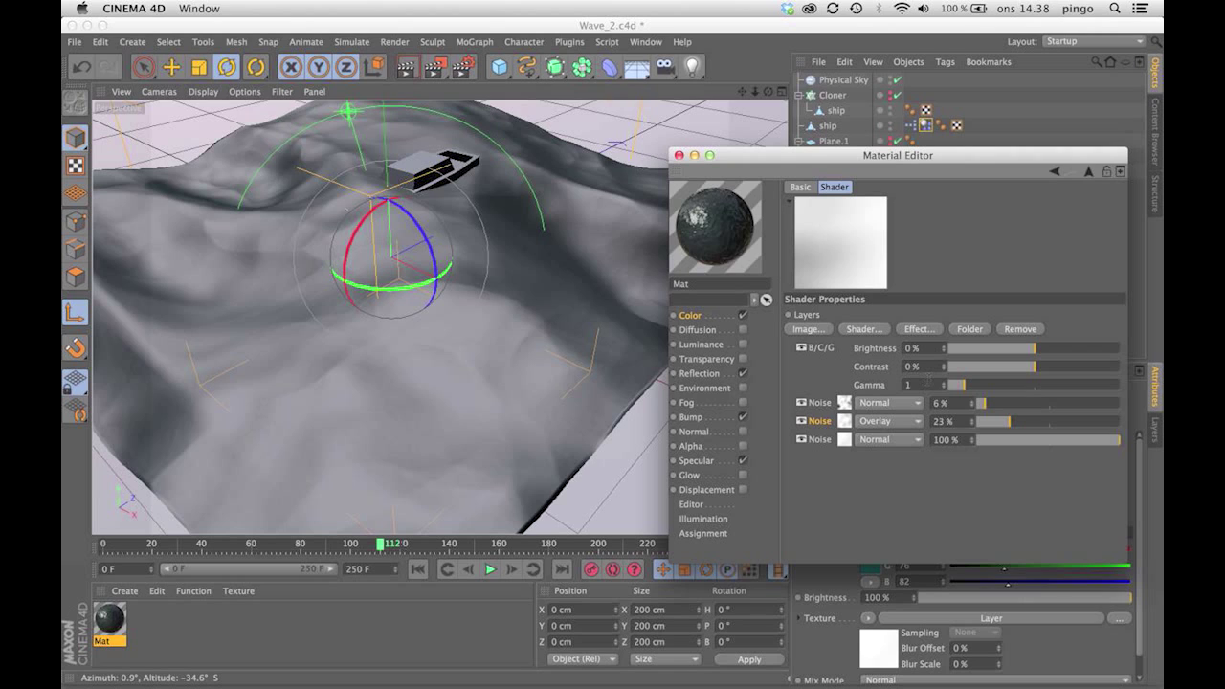
{"action": "left_click_drag", "start_coordinate": [965, 387], "coordinate": [963, 390]}
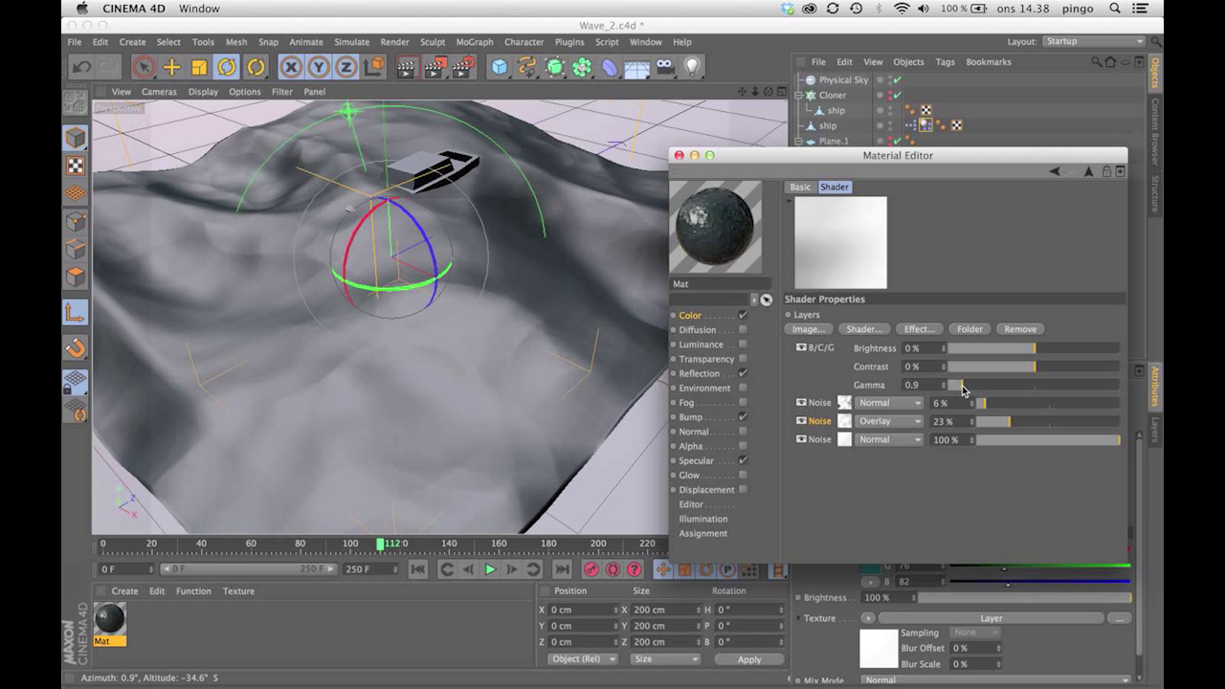
{"action": "left_click_drag", "start_coordinate": [963, 390], "coordinate": [952, 391]}
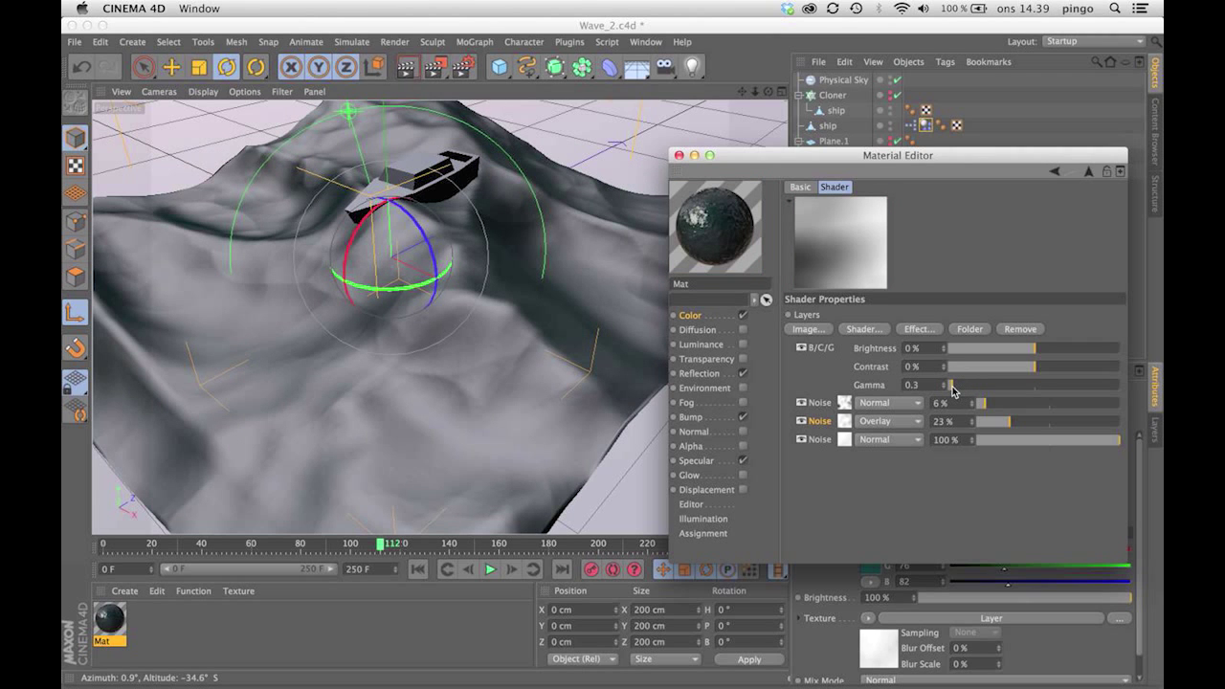
{"action": "left_click_drag", "start_coordinate": [952, 390], "coordinate": [952, 391]}
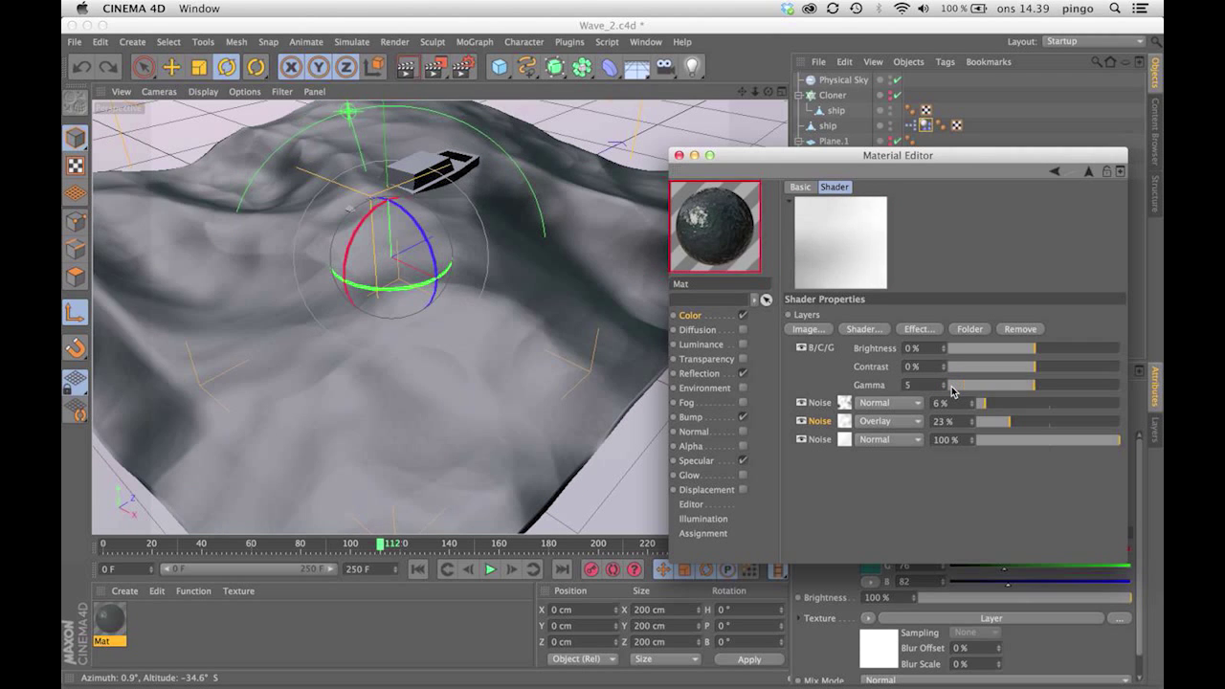
{"action": "left_click", "coordinate": [952, 391]}
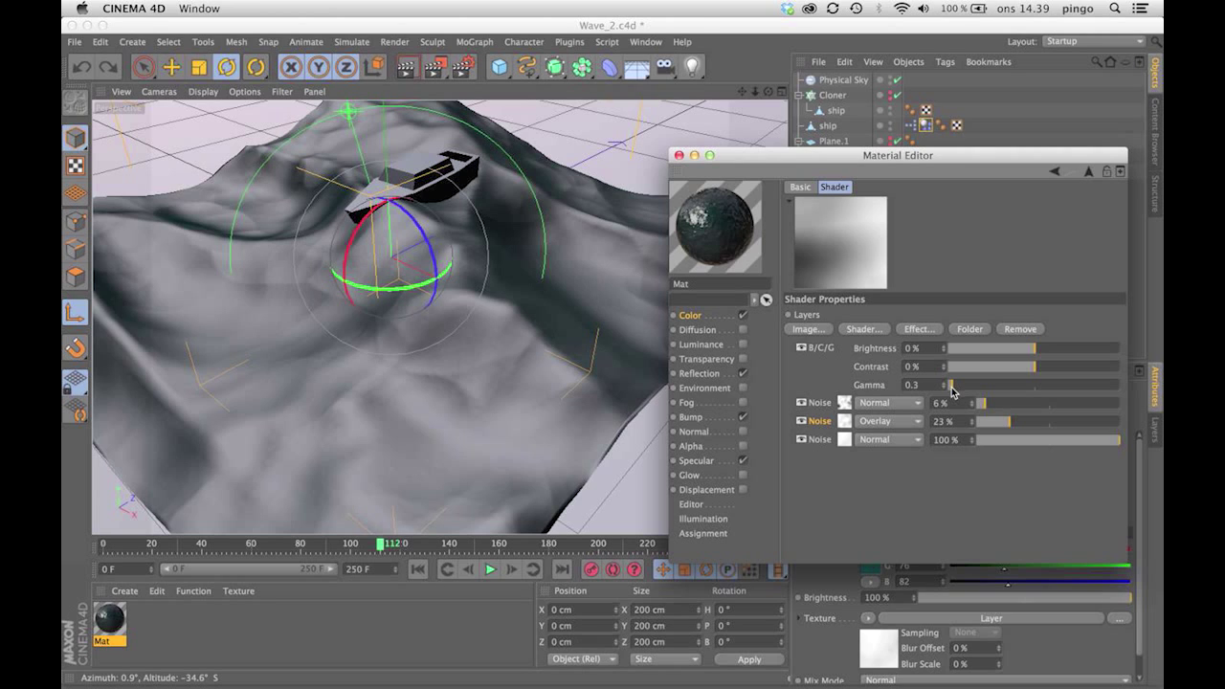
{"action": "left_click", "coordinate": [698, 373]}
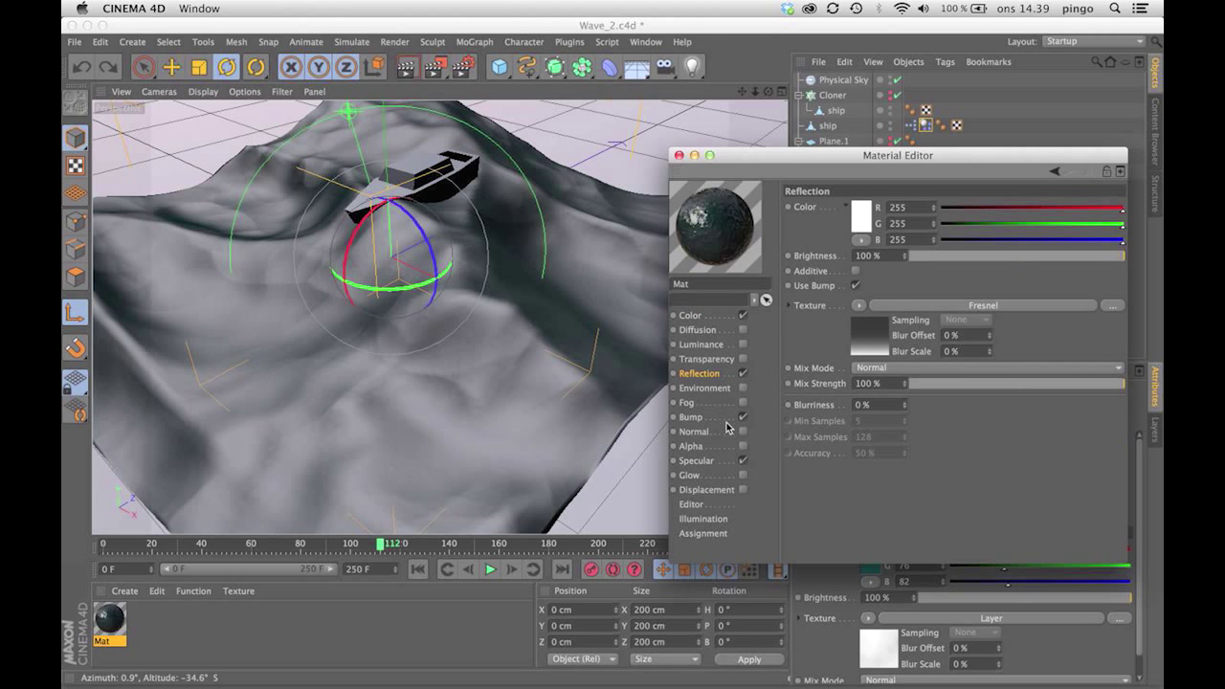
- Orbit the viewport to view the waves from another angle
{"action": "mouse_move", "coordinate": [767, 91]}
{"action": "left_mouse_down"}
{"action": "mouse_move", "coordinate": [748, 91]}
{"action": "mouse_move", "coordinate": [771, 96]}
{"action": "left_mouse_up"}
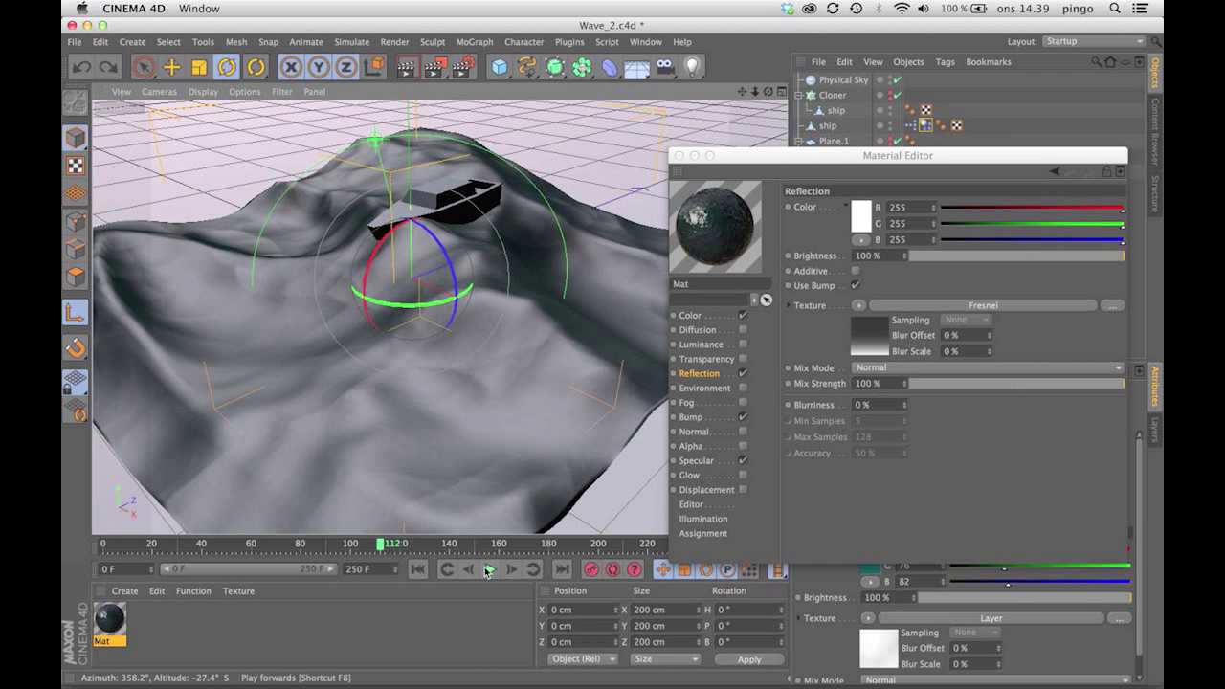